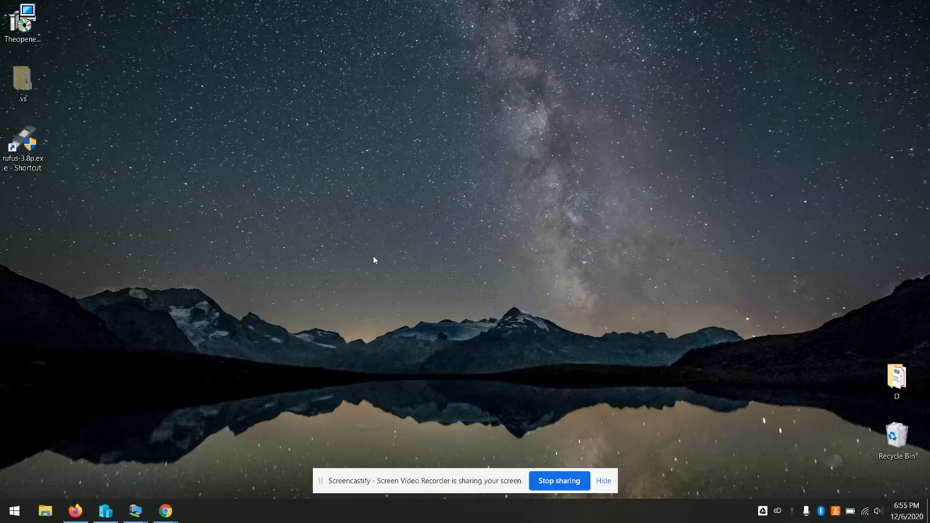
# Bring the Firefox window with the Theopenem dashboard to the front of the desktop
pyautogui.rightClick(498, 260)
pyautogui.click(399, 240)
pyautogui.click(75, 511)
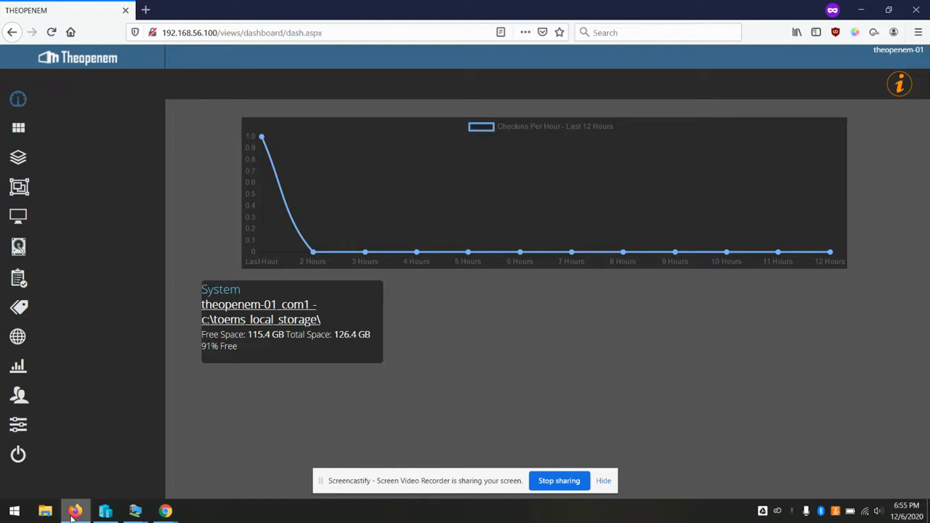
# Open the Imaging Settings of client com server theopenem-01_com1 under Admin Settings
pyautogui.click(18, 429)
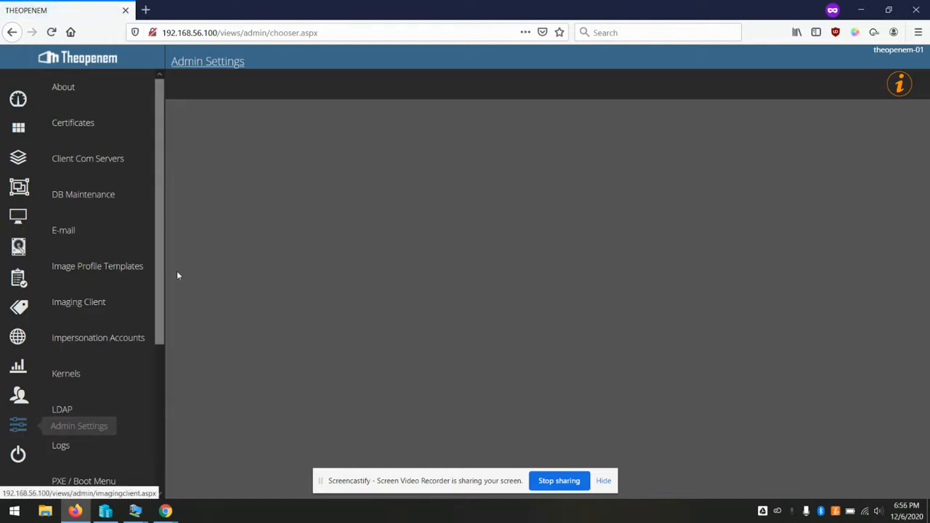
pyautogui.click(98, 162)
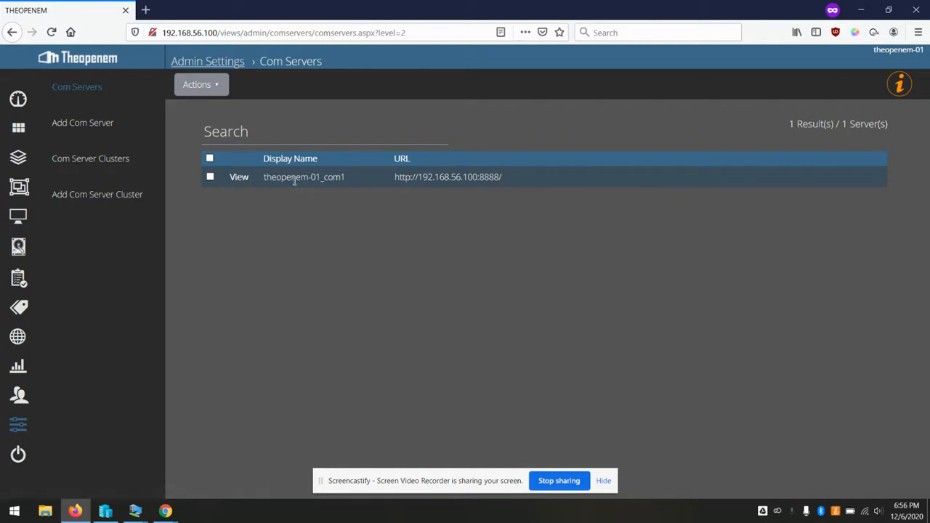
pyautogui.click(243, 185)
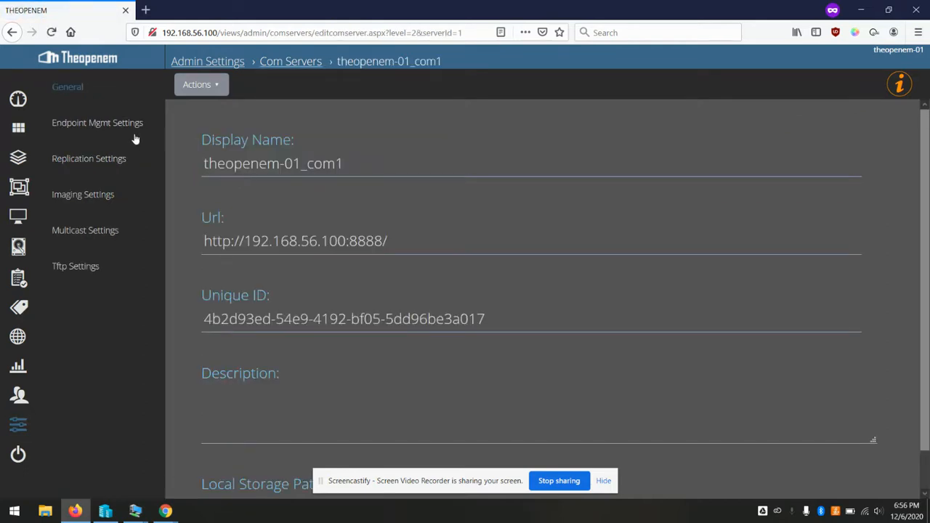
pyautogui.click(95, 200)
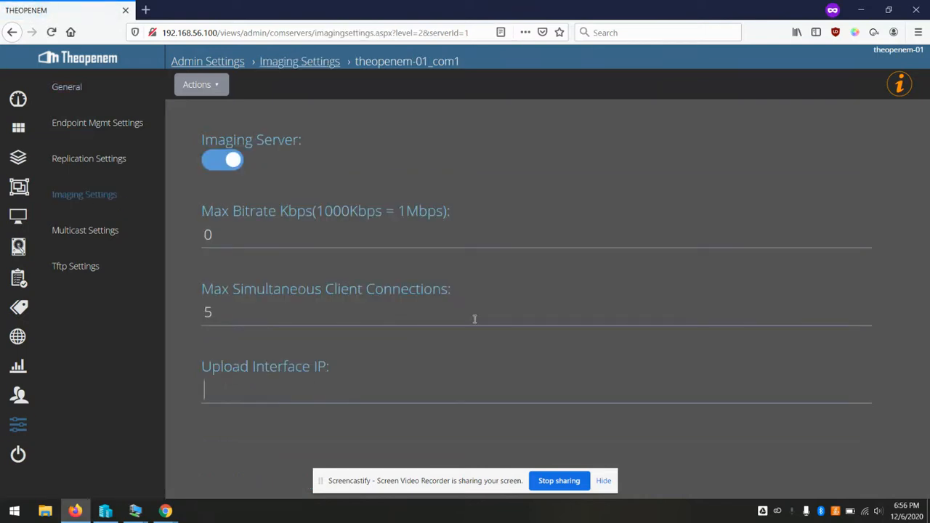
# Save 192.168.56.100 as its upload interface IP, then go to Multicast Settings
pyautogui.write('192.168')
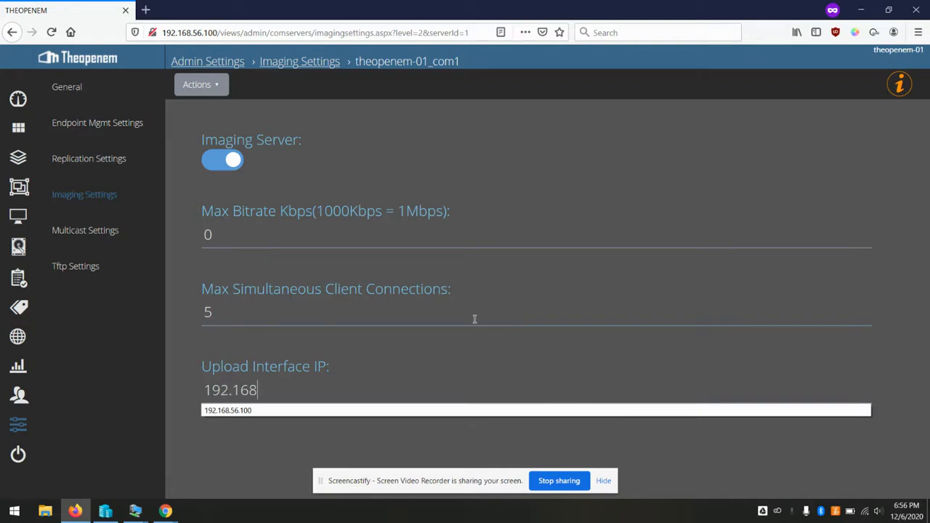
pyautogui.write('.56.100')
pyautogui.click(218, 86)
pyautogui.click(205, 111)
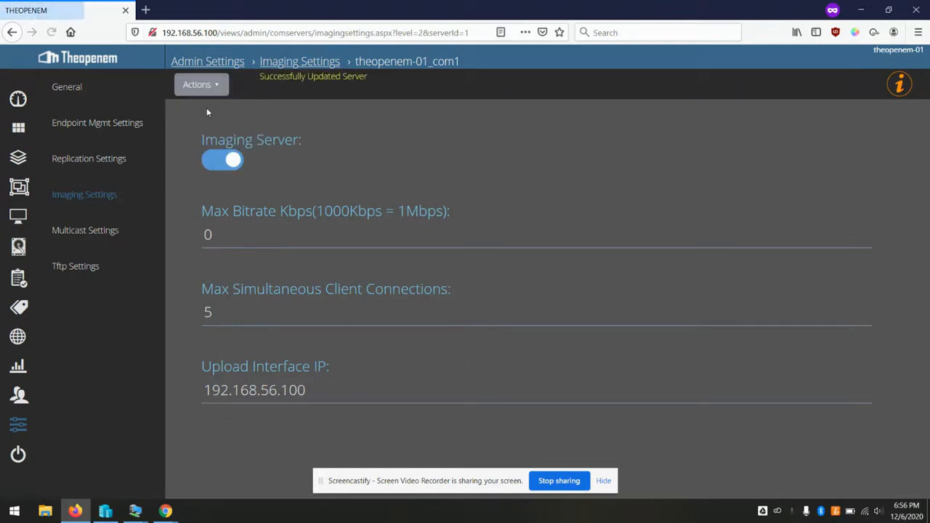
pyautogui.click(96, 231)
pyautogui.click(304, 238)
# Save 192.168.56.100 as the multicast interface IP address
pyautogui.write('192.1')
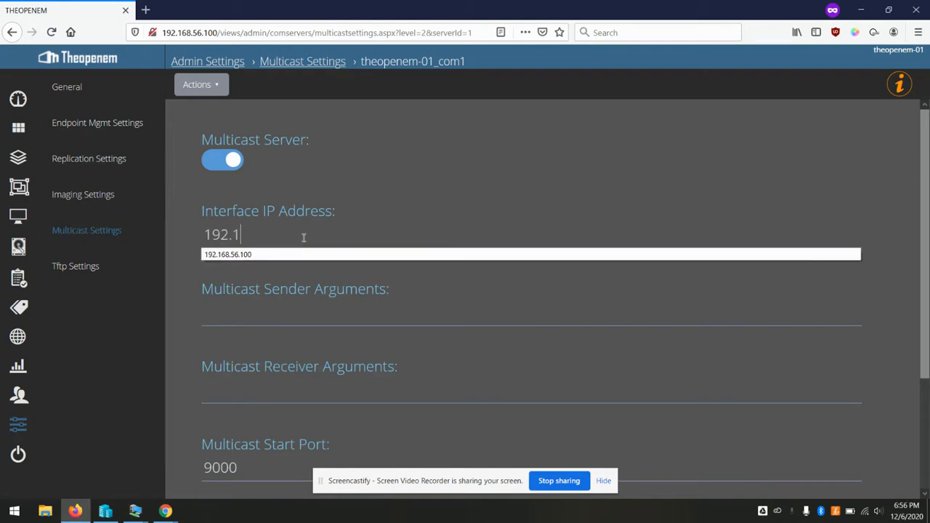
pyautogui.write('68.56.100')
pyautogui.click(198, 84)
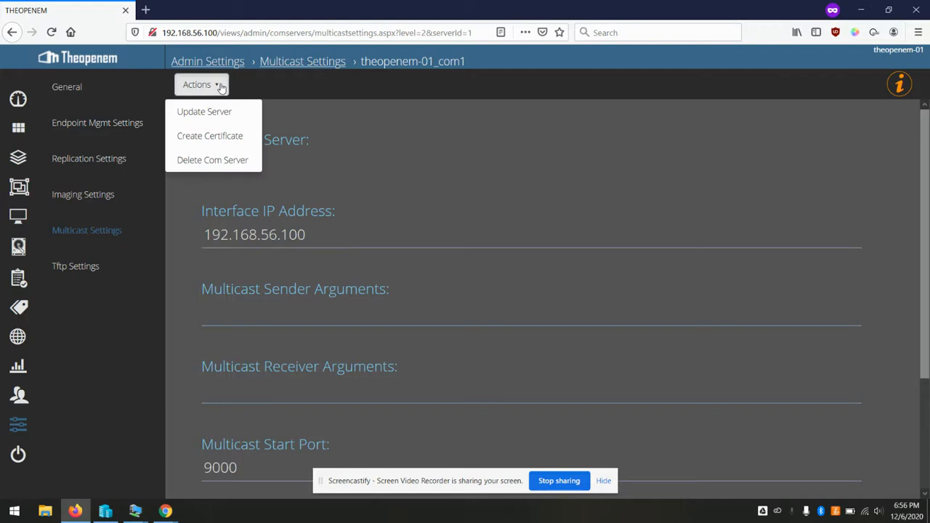
pyautogui.click(199, 109)
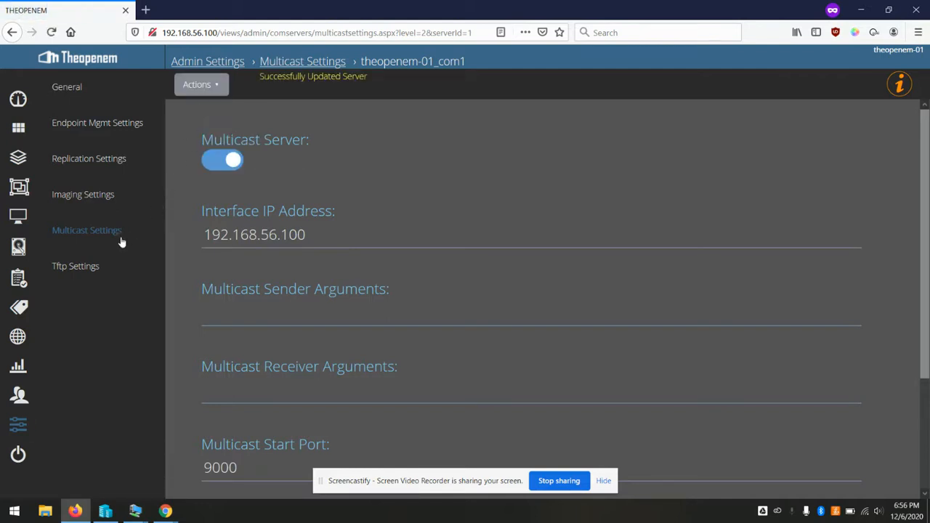
# Set the TFTP interface IP address to 192.168.56.100 and update the server
pyautogui.click(82, 268)
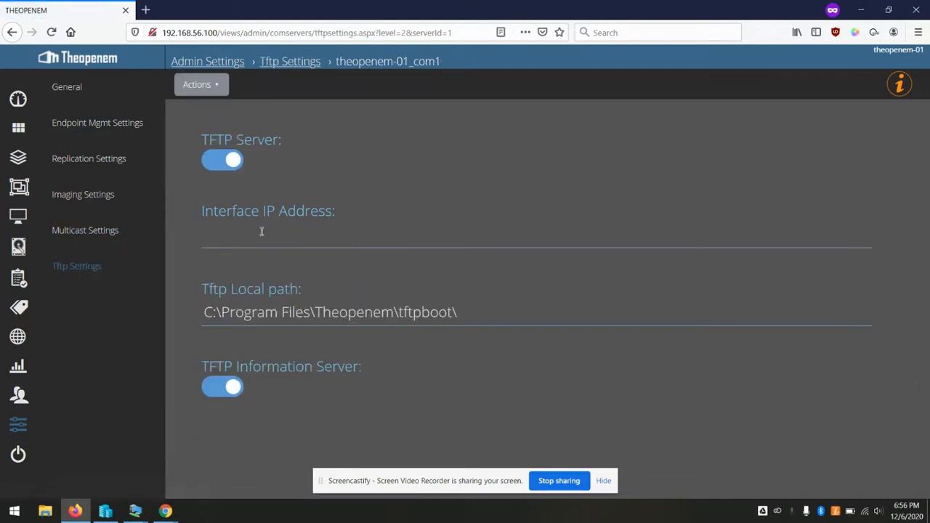
pyautogui.write('192')
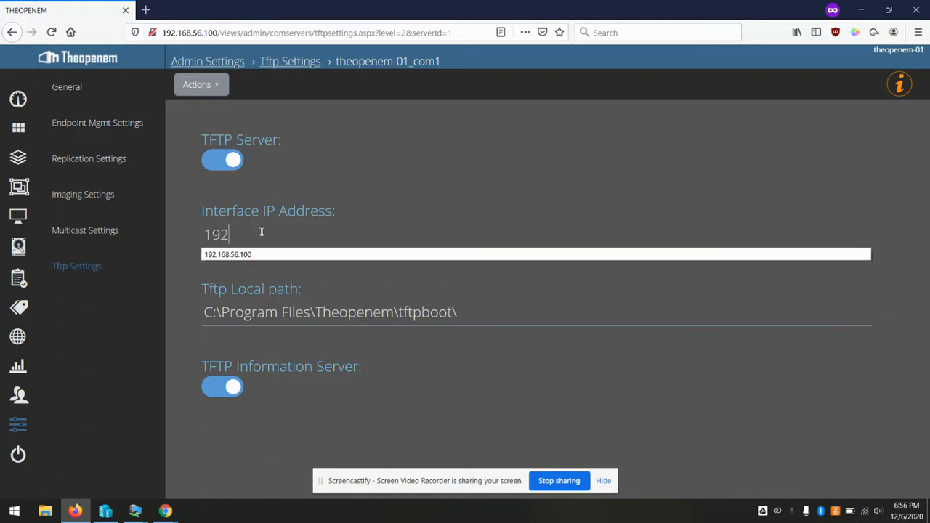
pyautogui.write('.168.56.100')
pyautogui.click(219, 90)
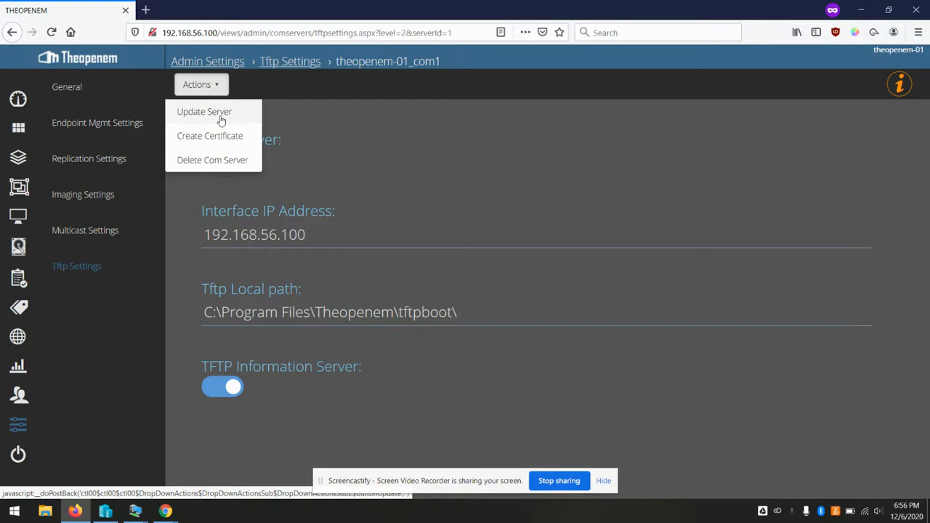
pyautogui.click(222, 113)
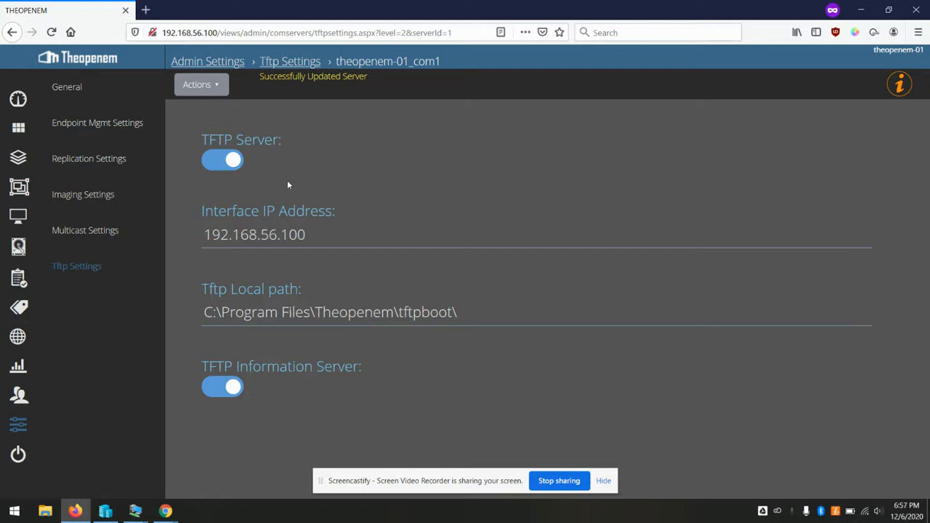
# Start a new image from the Images list
pyautogui.click(18, 248)
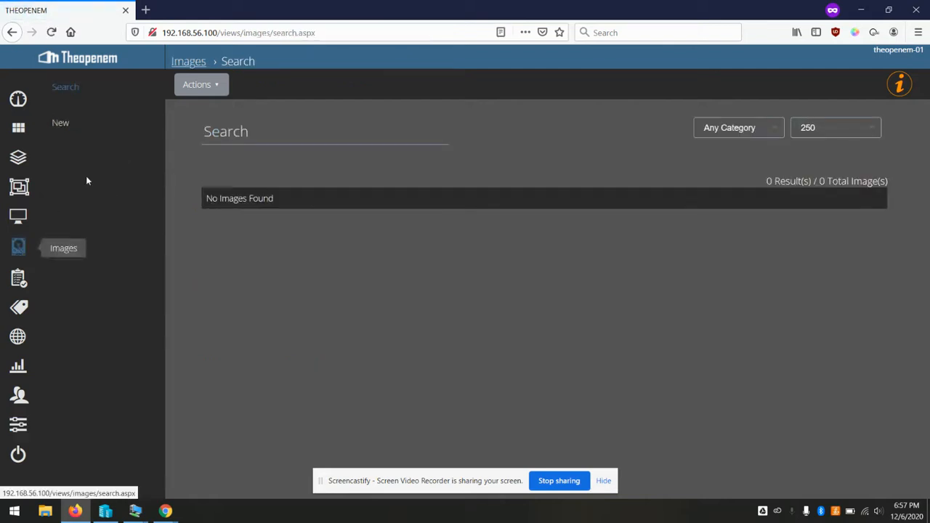
pyautogui.click(61, 125)
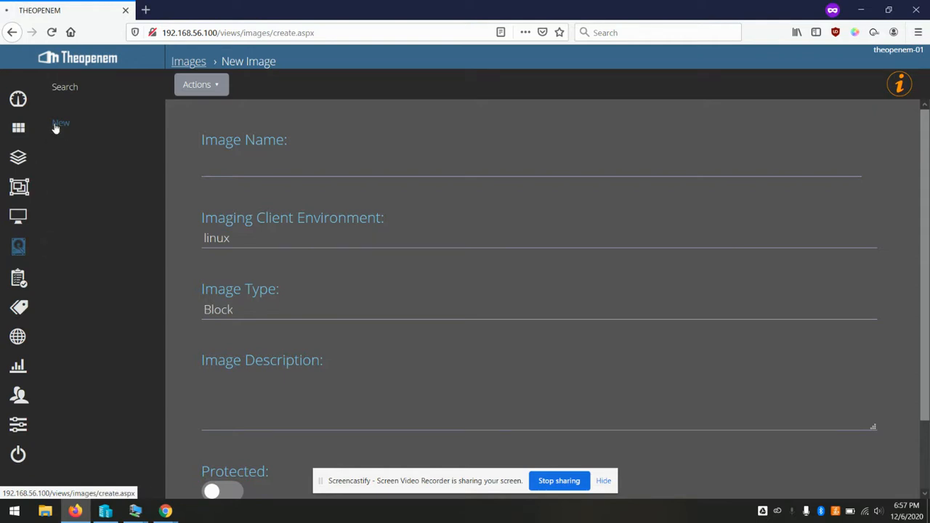
pyautogui.click(55, 124)
pyautogui.click(244, 163)
# Name the image Win10-Test, add it, and go to the Computers list
pyautogui.write('TEs')
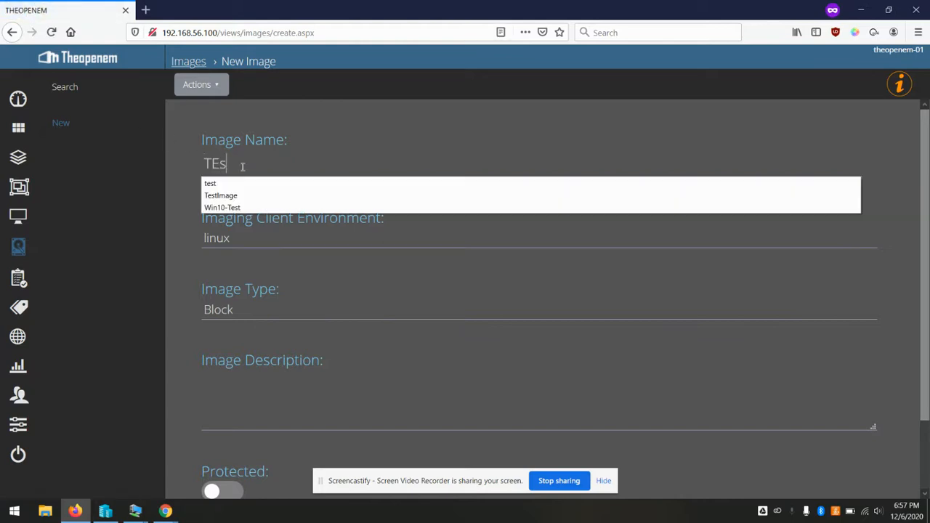
pyautogui.press('BackSpace')
pyautogui.press('BackSpace')
pyautogui.press('BackSpace')
pyautogui.write('Win10')
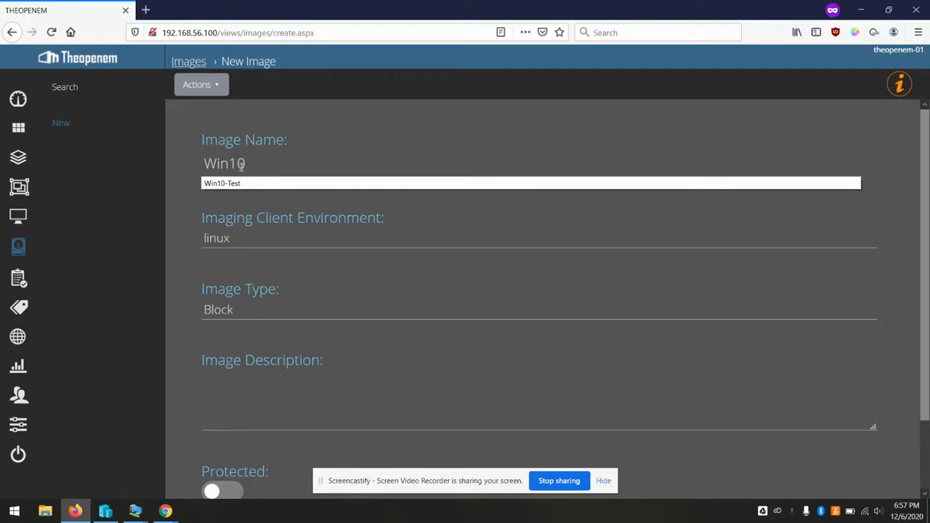
pyautogui.click(231, 184)
pyautogui.scroll(-2, 349, 218)
pyautogui.scroll(2, 349, 218)
pyautogui.click(201, 85)
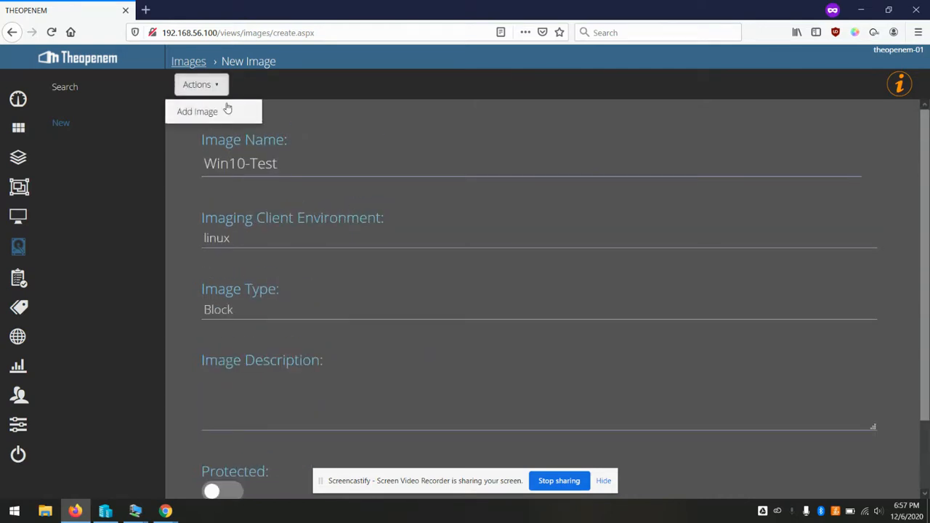
pyautogui.click(209, 113)
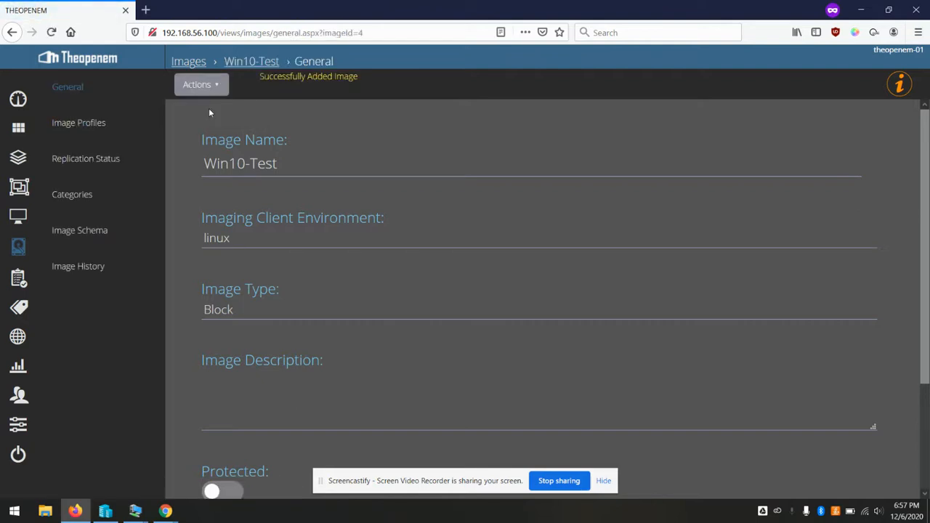
pyautogui.click(20, 220)
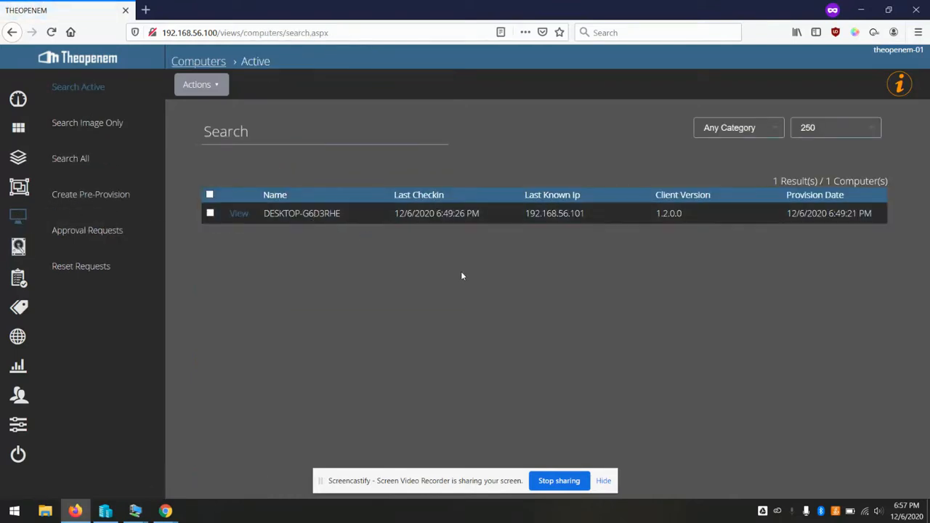
# Minimize the TestUpload virtual machine window to reveal Theopenem
pyautogui.moveTo(105, 509)
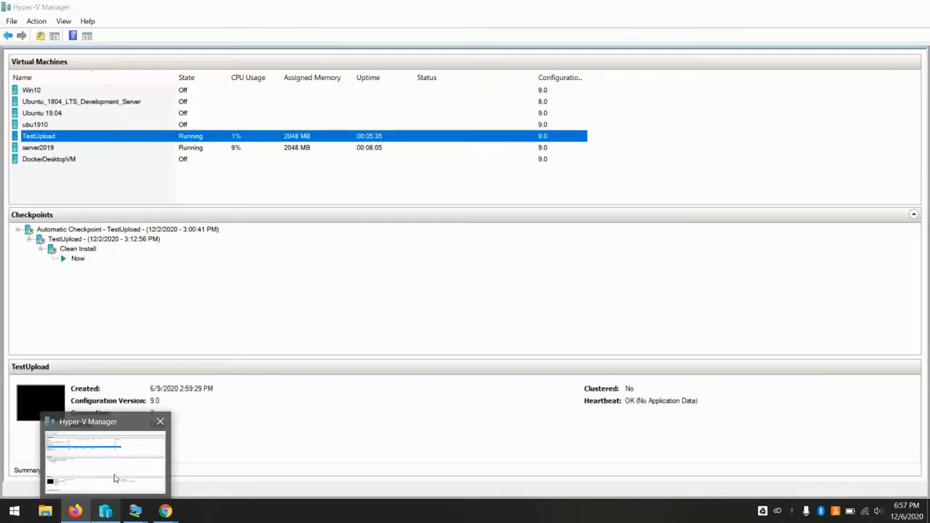
pyautogui.moveTo(136, 510)
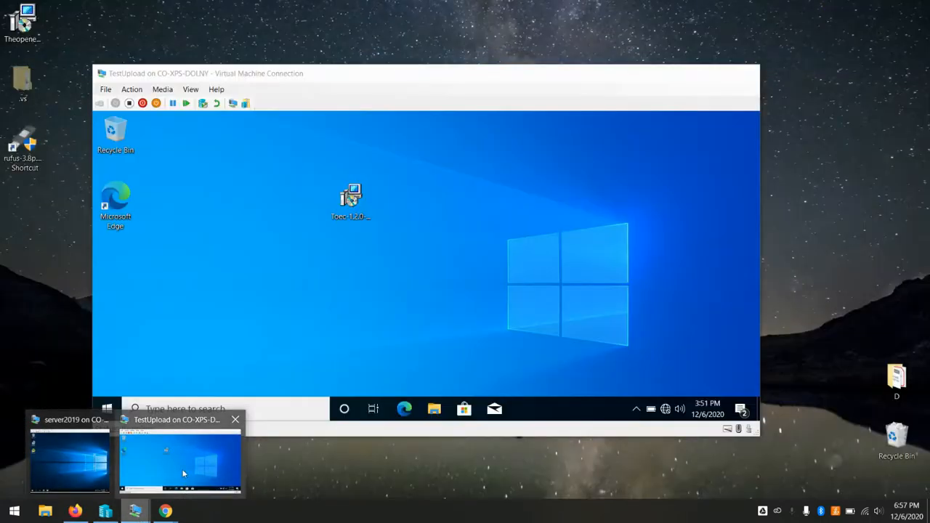
pyautogui.click(182, 468)
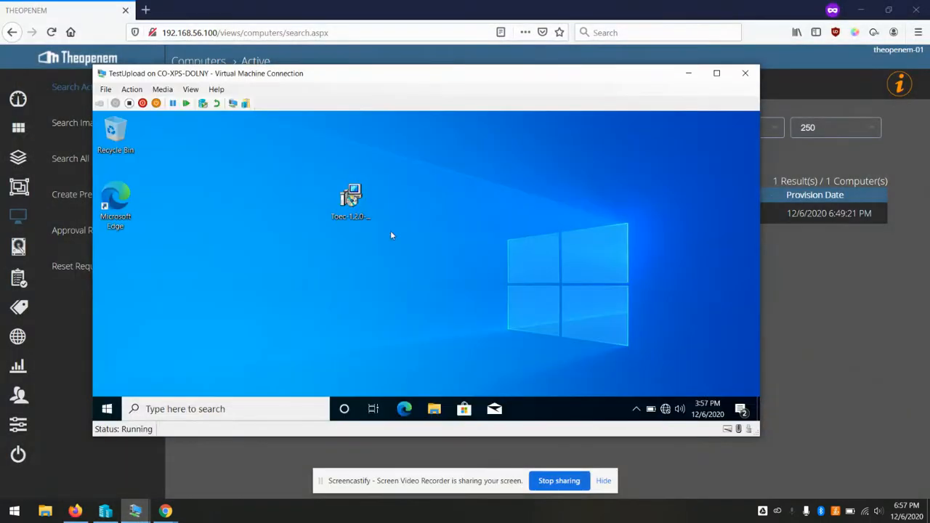
pyautogui.click(683, 80)
# Assign image Win10-Test to DESKTOP-G6D3RHE, save it, and return to the computers list
pyautogui.click(238, 214)
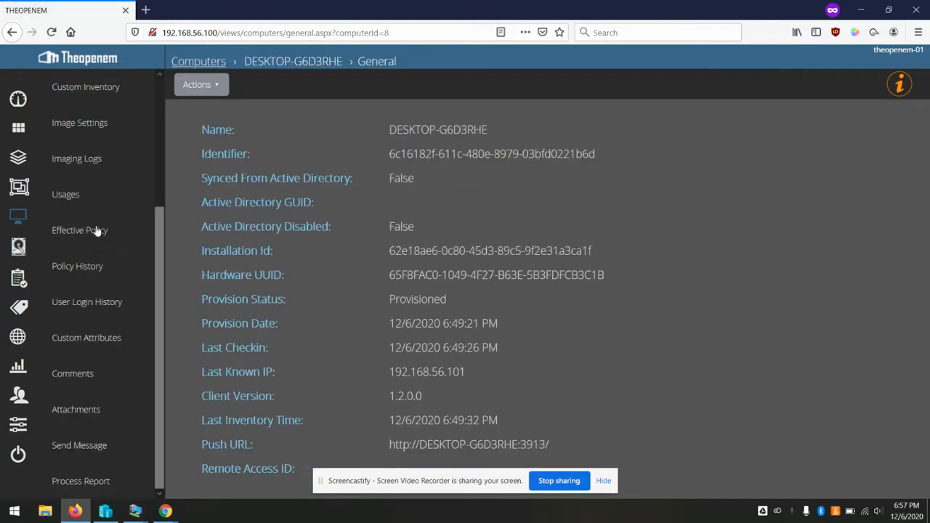
pyautogui.scroll(4, 97, 231)
pyautogui.scroll(-1, 97, 235)
pyautogui.click(90, 241)
pyautogui.click(357, 159)
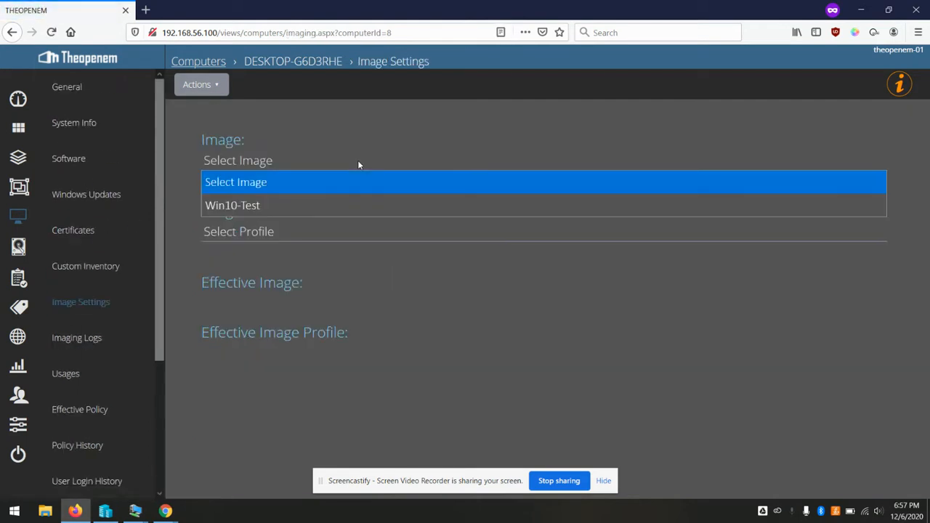
pyautogui.click(256, 207)
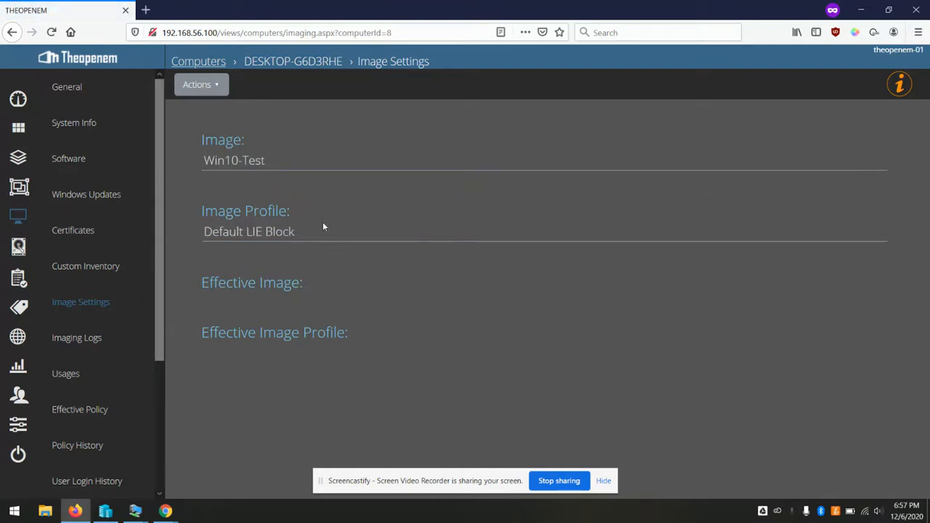
pyautogui.click(210, 86)
pyautogui.click(198, 113)
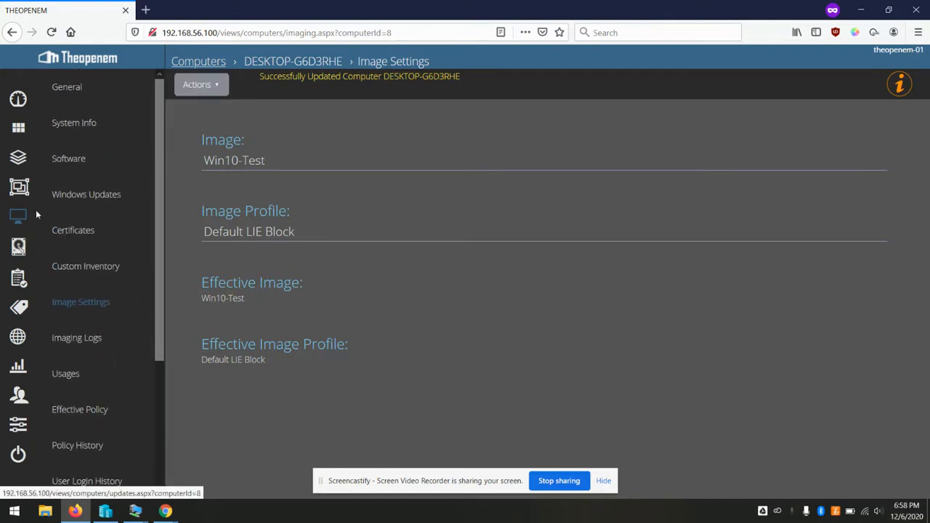
pyautogui.click(16, 216)
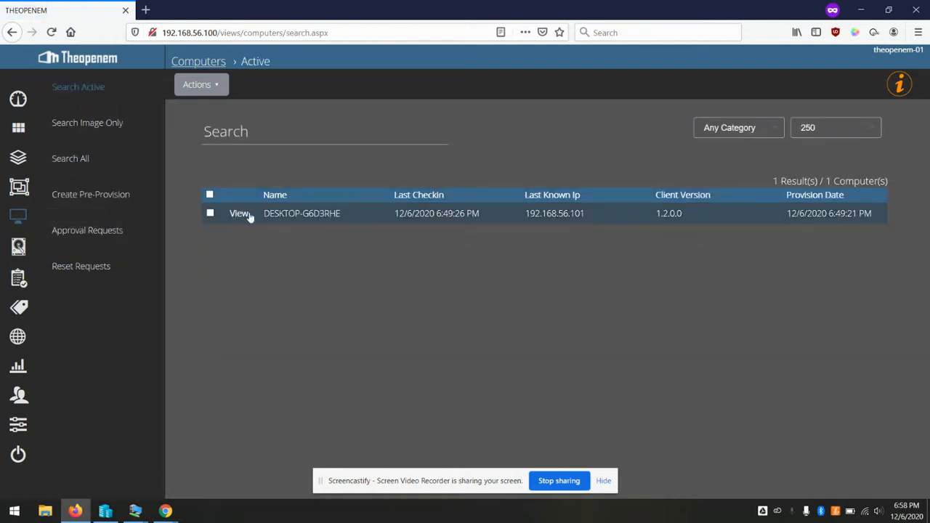
# Start and confirm an image upload from DESKTOP-G6D3RHE
pyautogui.click(240, 214)
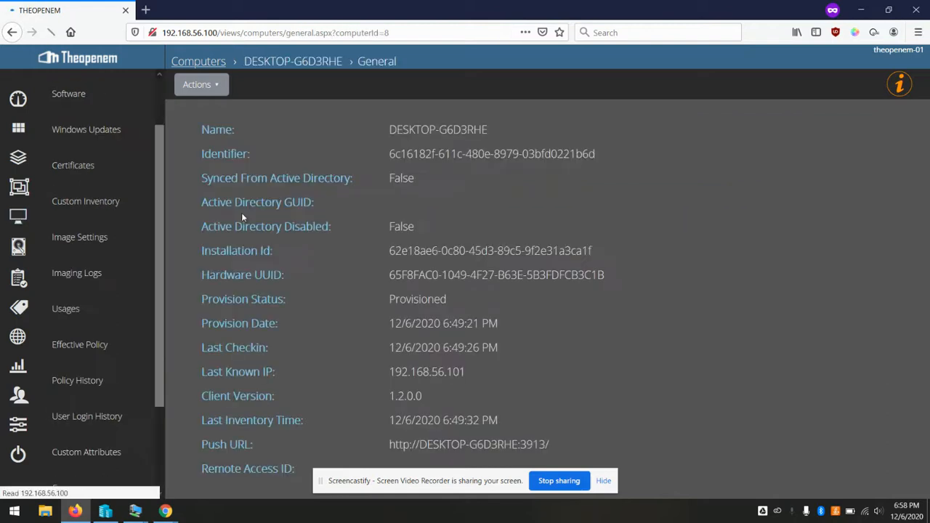
pyautogui.click(203, 84)
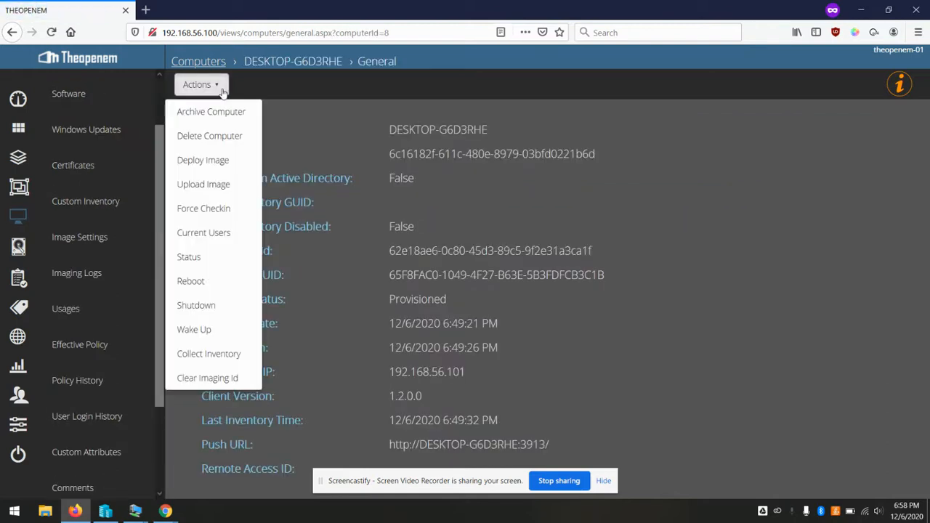
pyautogui.click(208, 185)
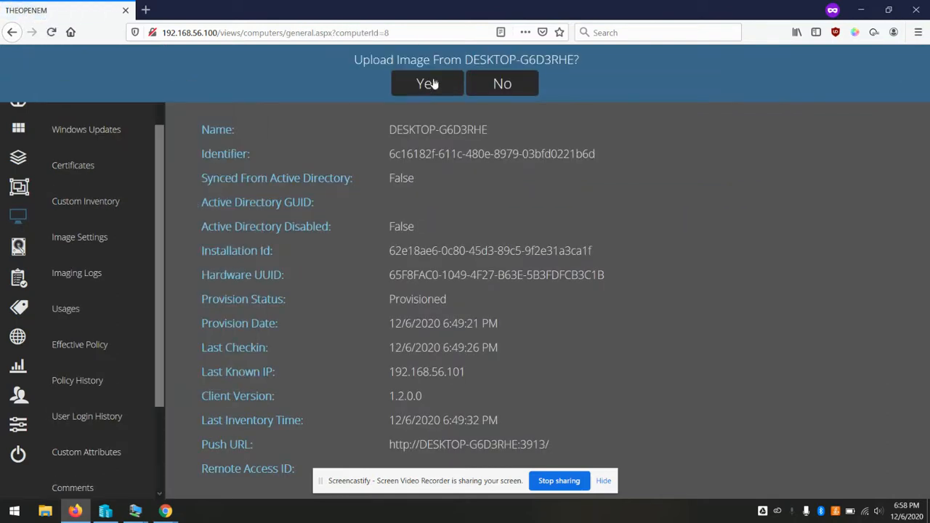
pyautogui.click(423, 86)
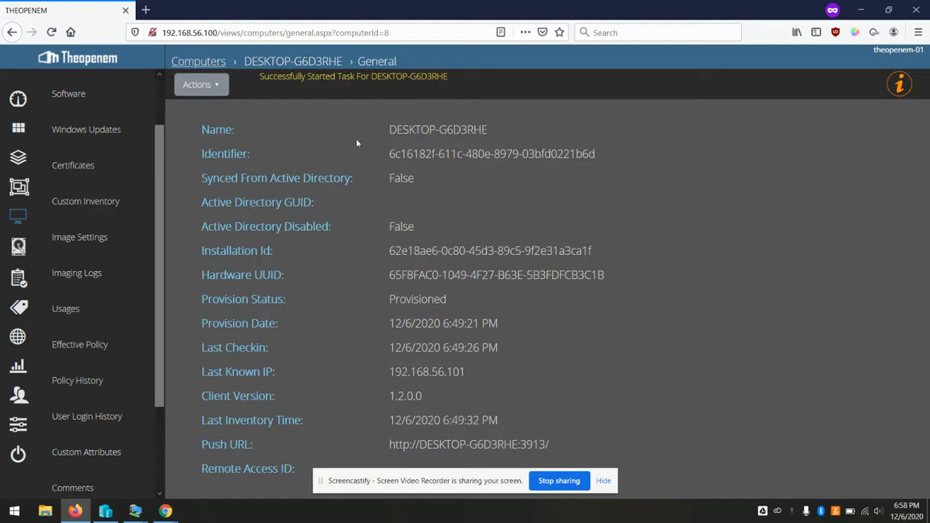
# Check the upload shows TaskCreated in All Active Tasks, then minimize Firefox
pyautogui.click(17, 280)
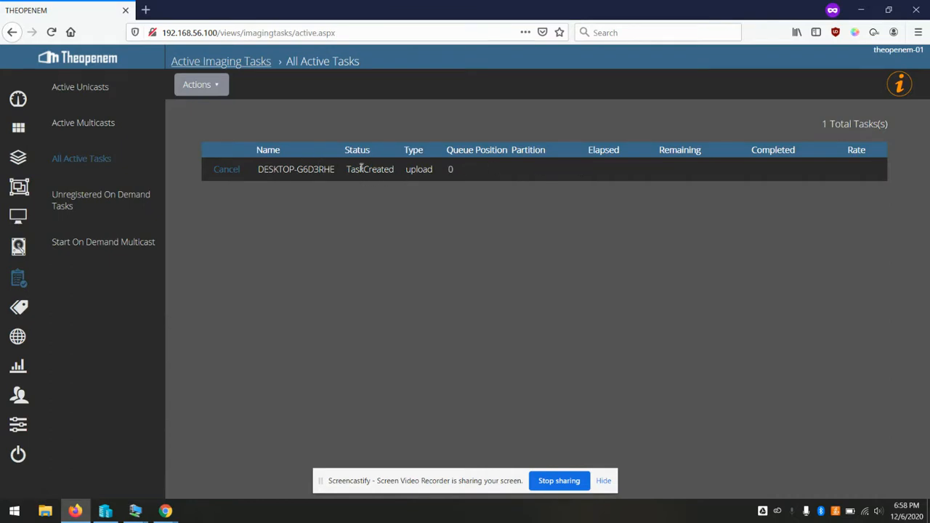
pyautogui.moveTo(360, 168); pyautogui.dragTo(390, 169)
pyautogui.click(402, 209)
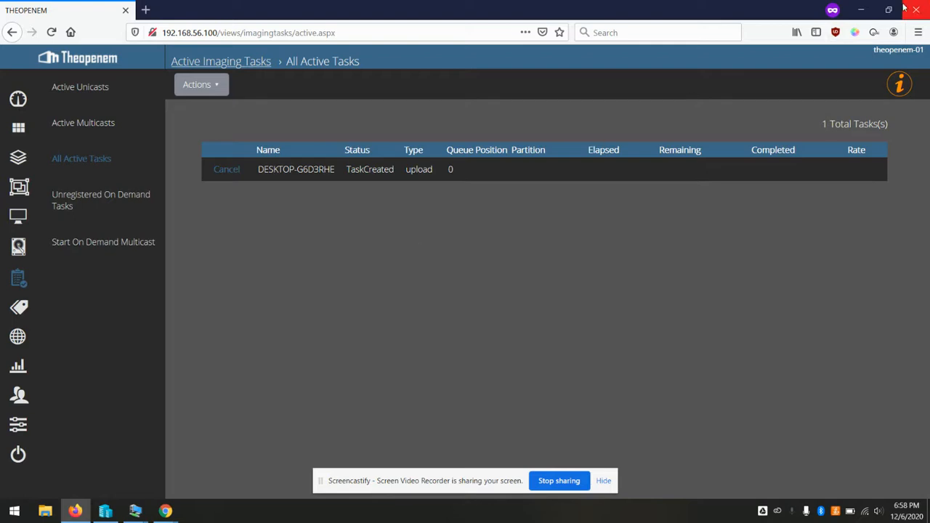
pyautogui.click(860, 10)
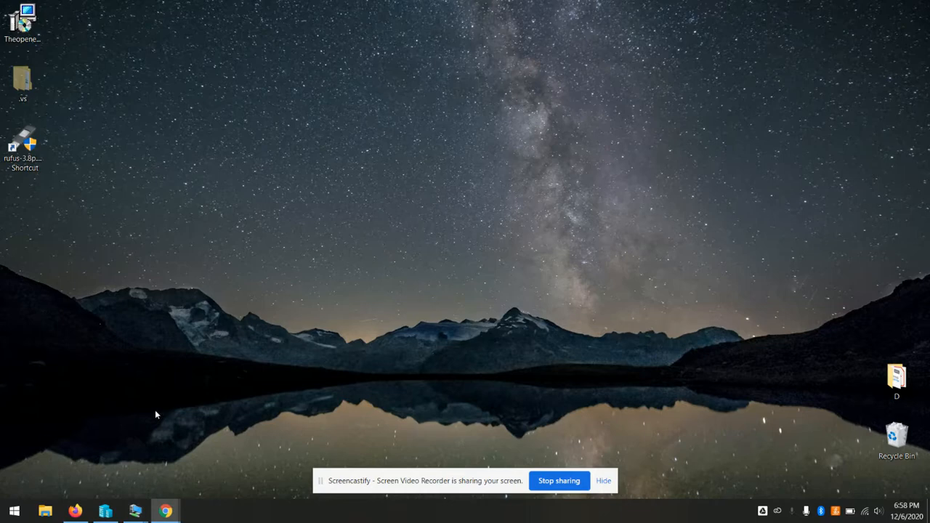
# Restore the Firefox window showing Theopenem's Active Imaging Tasks page
pyautogui.click(85, 513)
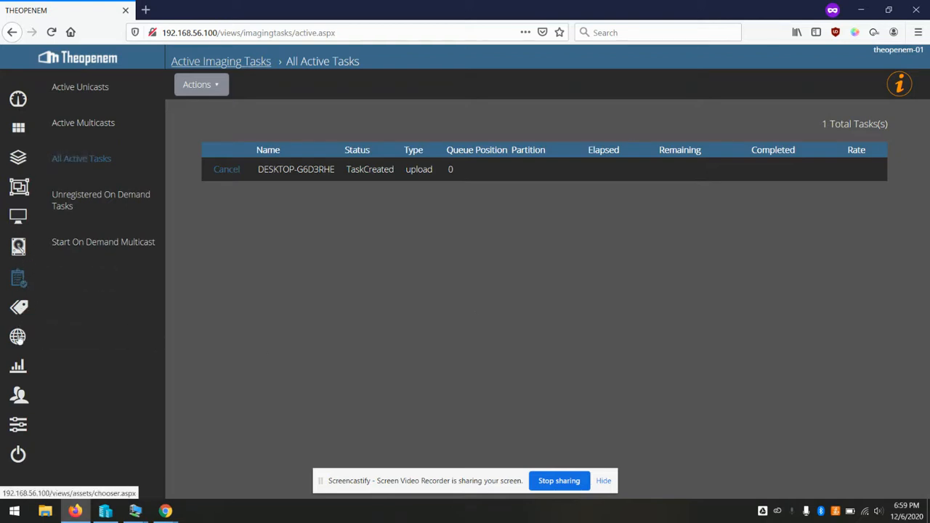
# Open the ISO / USB Boot Generator under Admin Settings > PXE / Boot Menu
pyautogui.click(16, 428)
pyautogui.scroll(-2, 78, 285)
pyautogui.scroll(1, 79, 284)
pyautogui.scroll(-3, 79, 284)
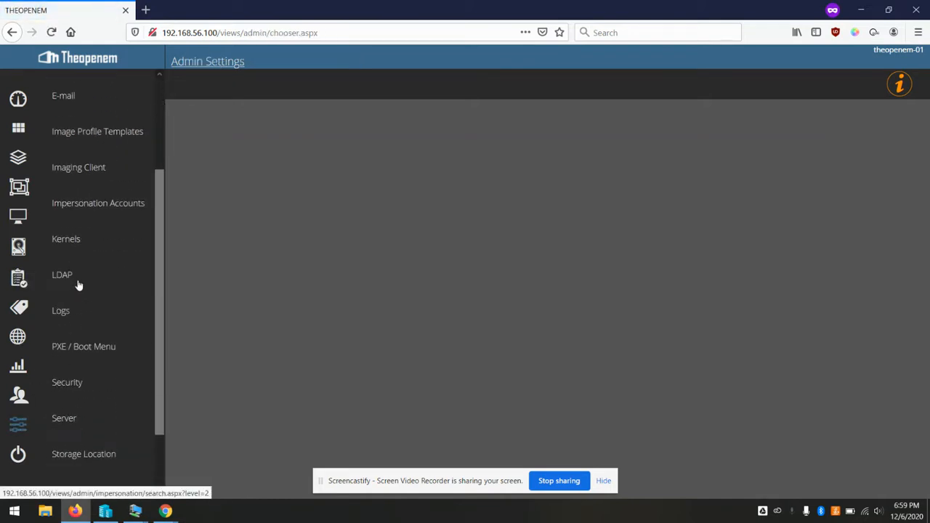
pyautogui.click(75, 351)
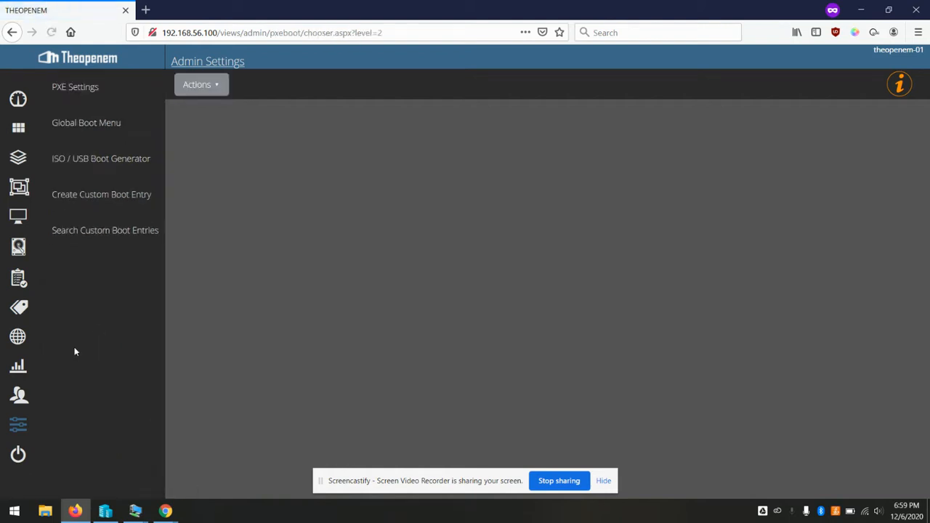
pyautogui.click(110, 164)
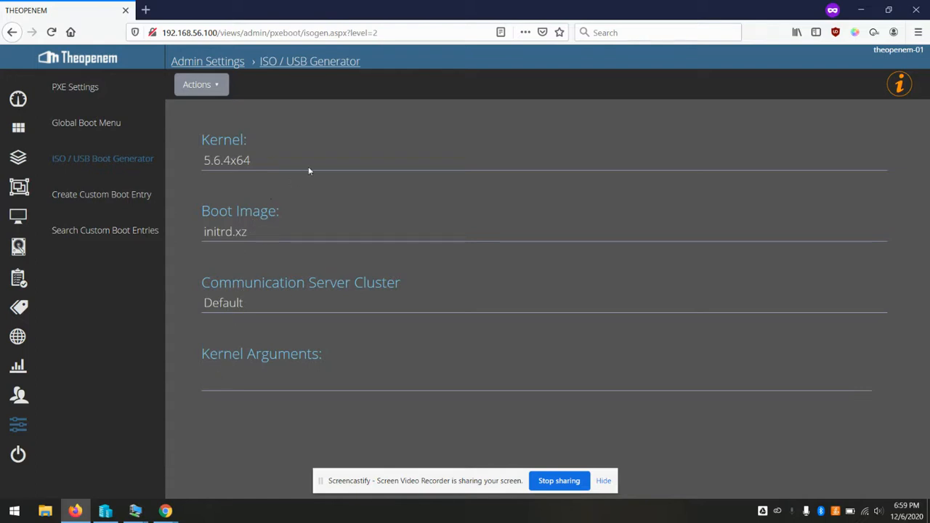
# Generate the boot ISO with kernel 5.6.4x64 and save clientboot.iso
pyautogui.click(276, 164)
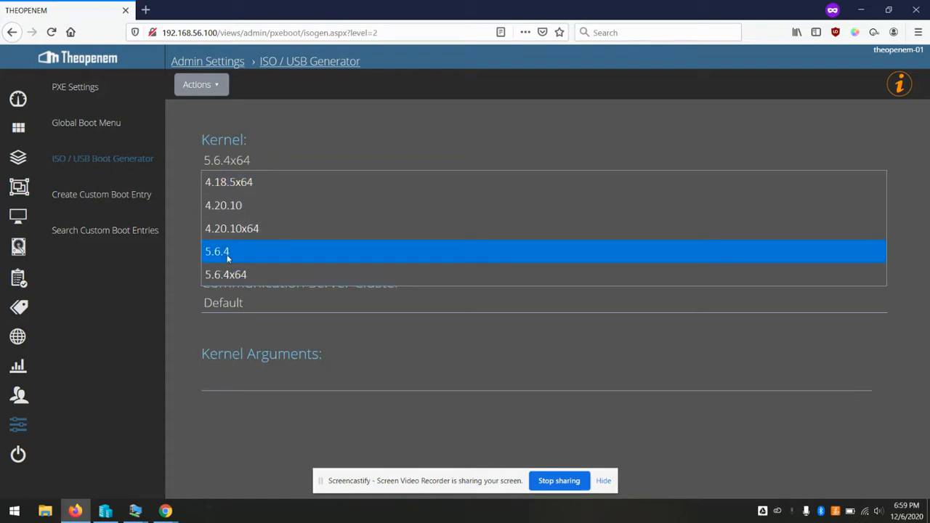
pyautogui.click(230, 277)
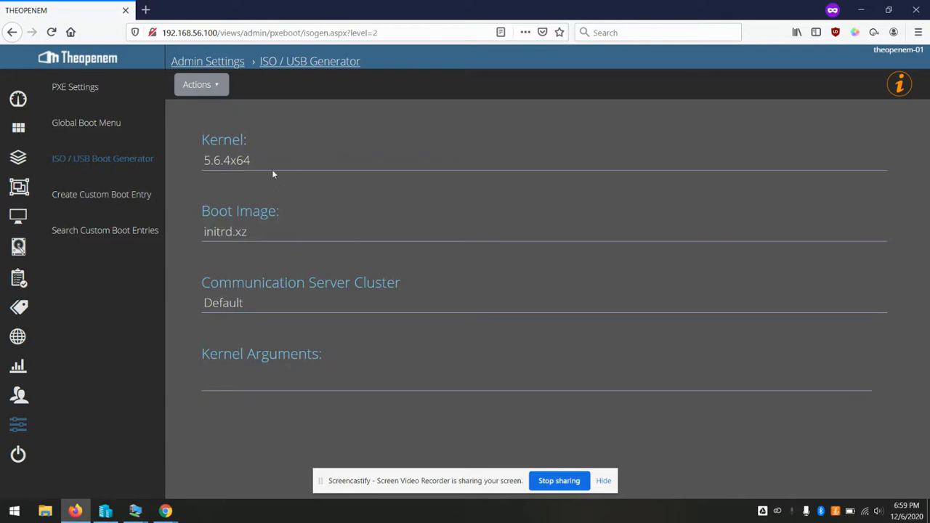
pyautogui.click(200, 84)
pyautogui.click(200, 114)
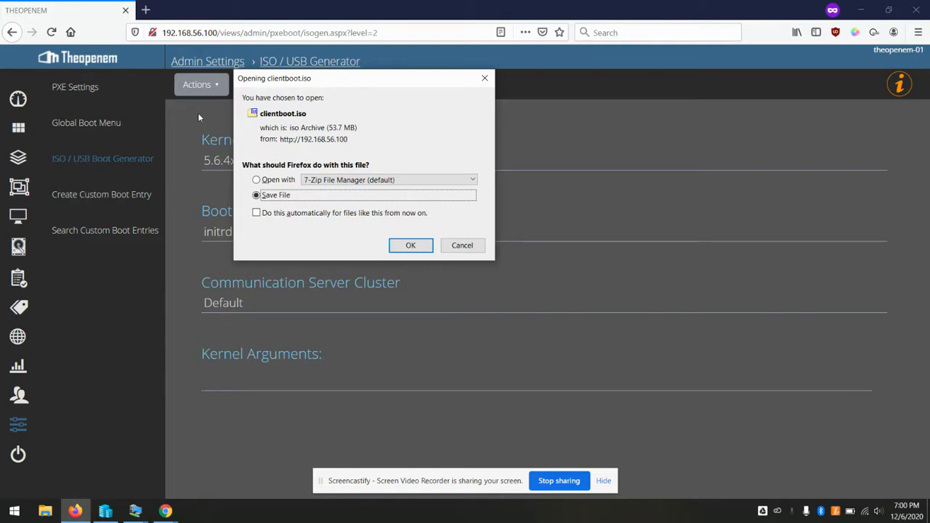
pyautogui.click(404, 245)
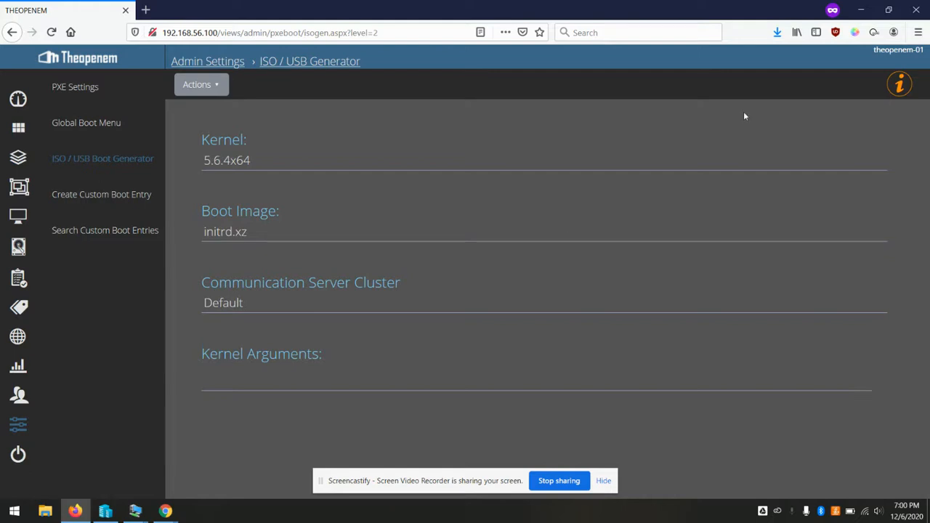
# Copy clientboot(3).iso from downloads to the desktop and bring up the TestUpload VM window
pyautogui.click(776, 32)
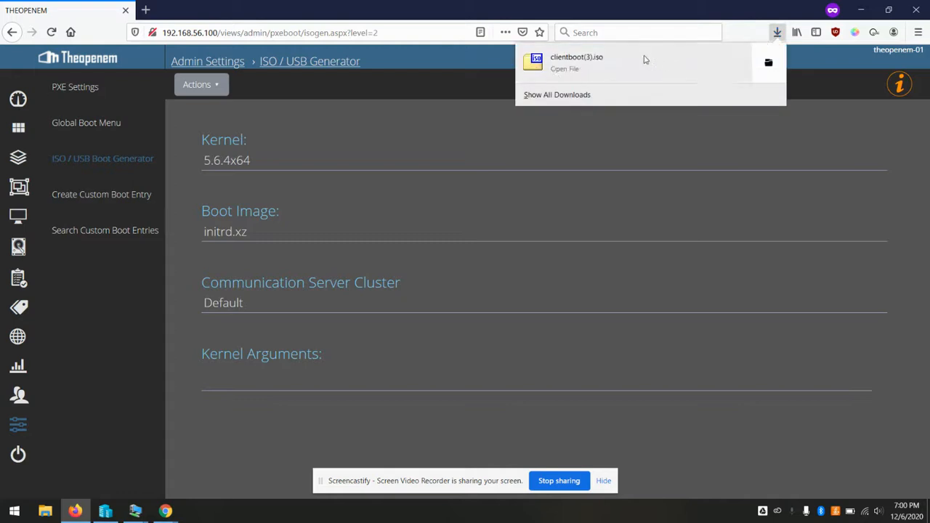
pyautogui.moveTo(560, 64); pyautogui.dragTo(472, 109)
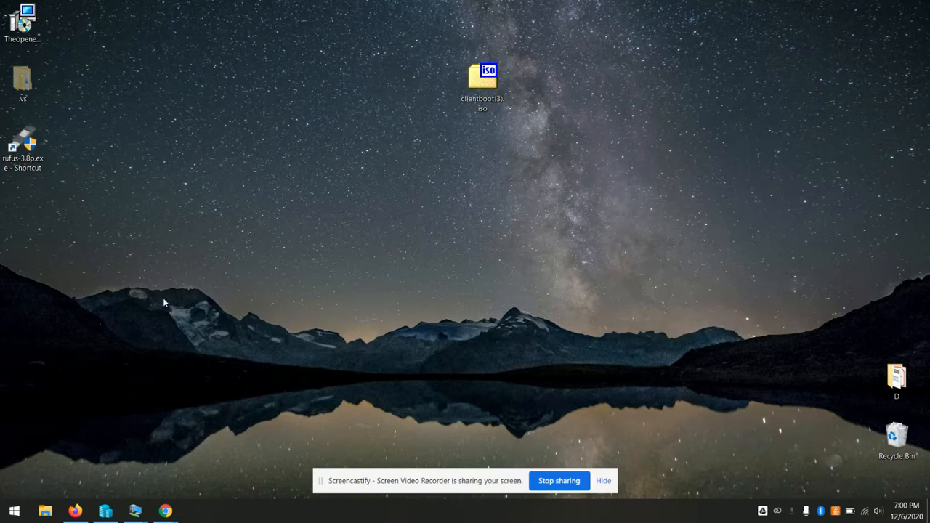
pyautogui.moveTo(129, 516)
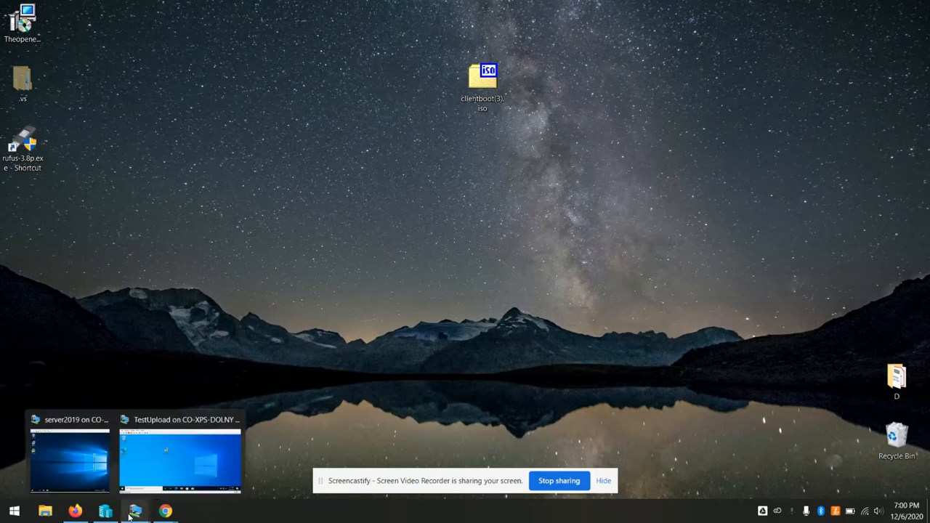
pyautogui.click(171, 486)
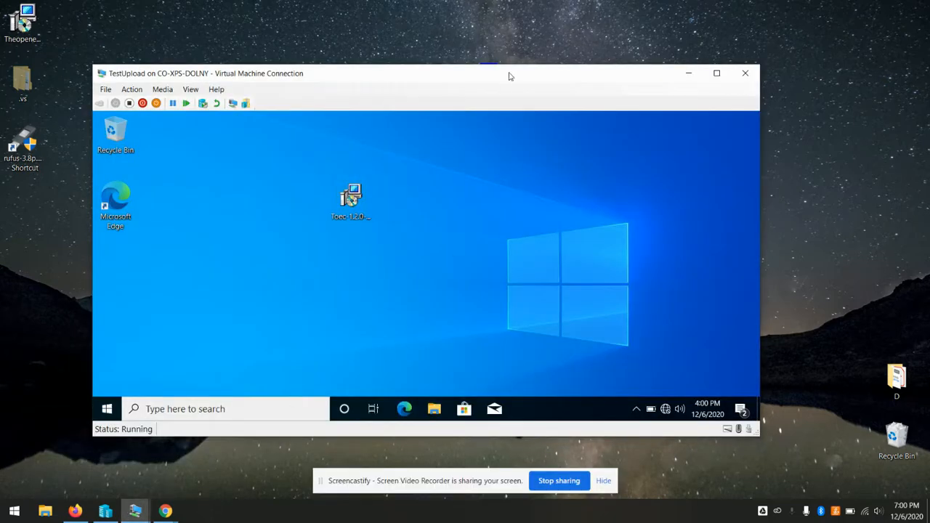
pyautogui.moveTo(467, 80); pyautogui.dragTo(513, 54)
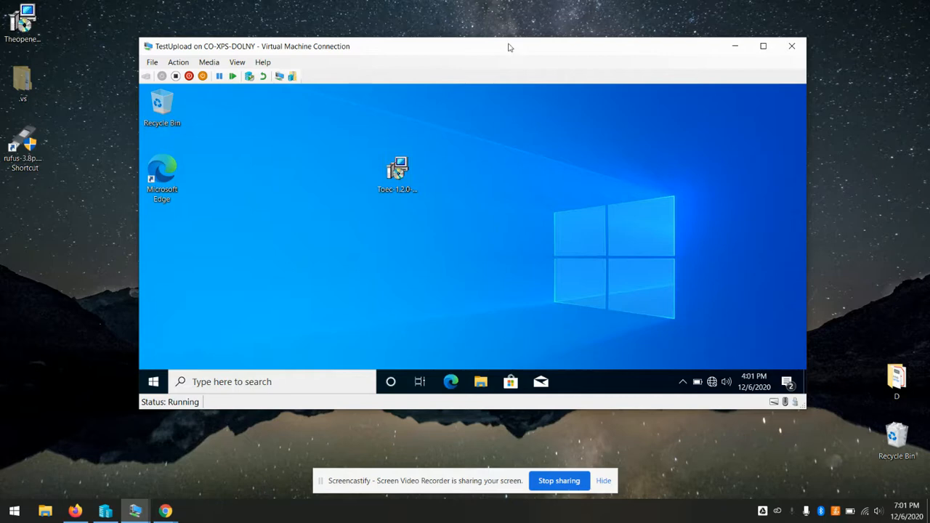
# Open and dismiss the virtual machine desktop's context menu twice
pyautogui.rightClick(543, 200)
pyautogui.click(506, 175)
pyautogui.rightClick(533, 246)
pyautogui.click(492, 216)
# Browse in File Explorer to C:\Program Files\Toec inside the VM
pyautogui.click(480, 382)
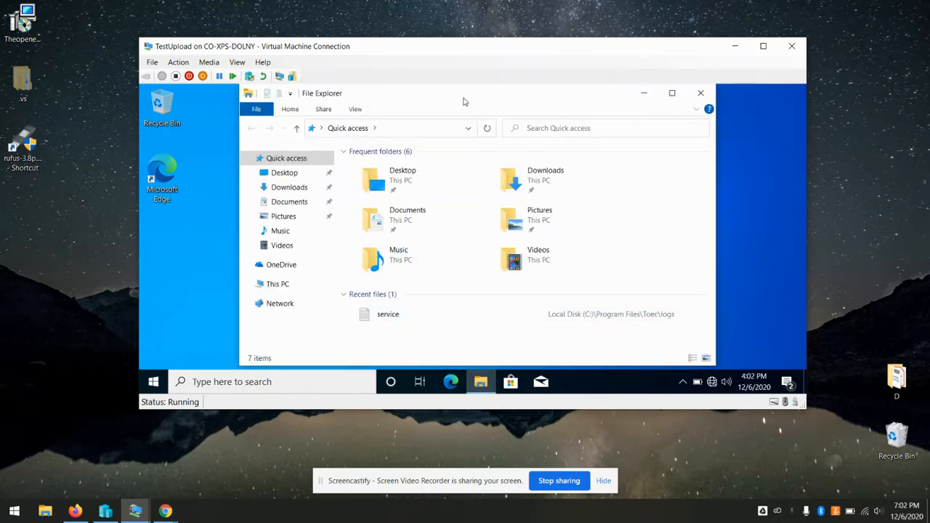
pyautogui.click(283, 289)
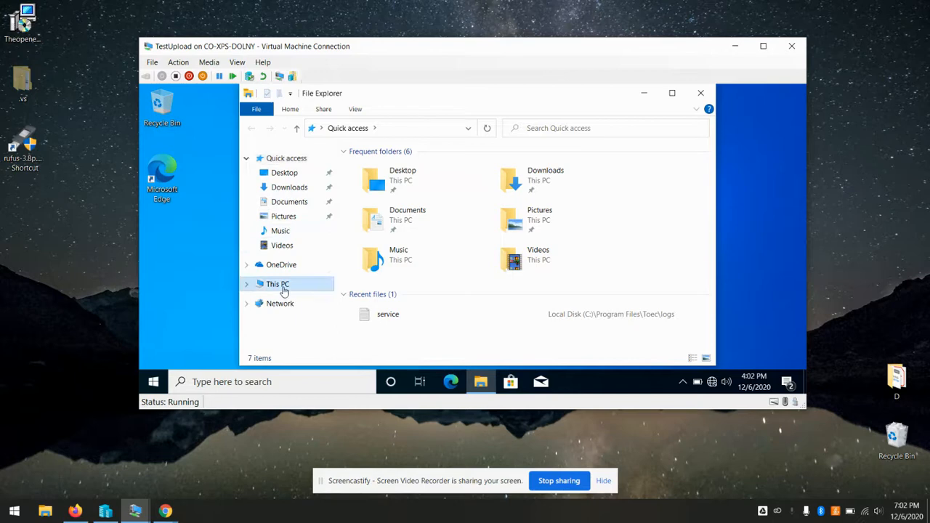
pyautogui.doubleClick(422, 325)
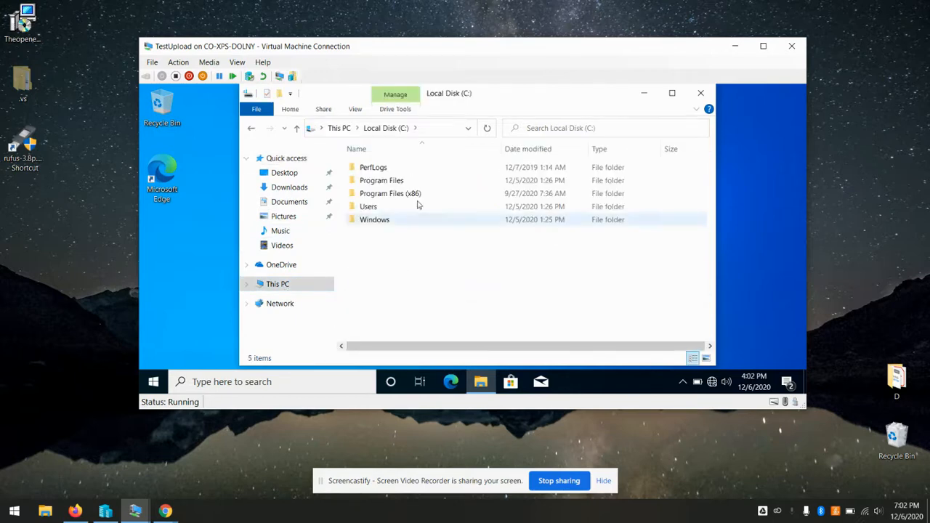
pyautogui.doubleClick(399, 183)
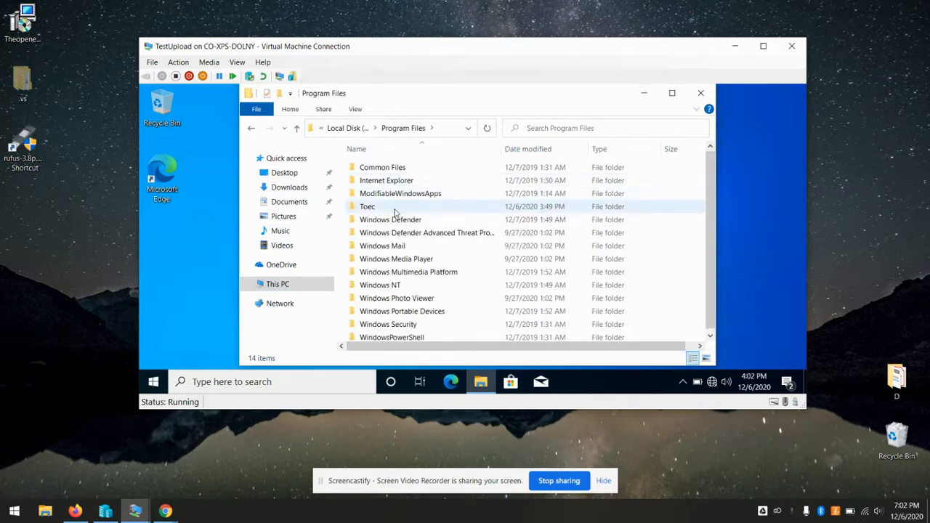
pyautogui.doubleClick(395, 211)
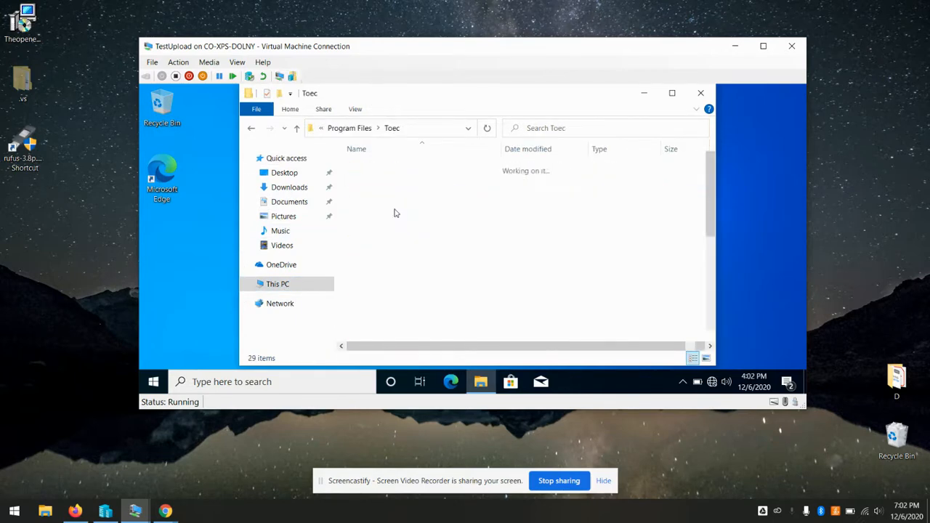
# Launch an administrator PowerShell in the Toec folder
pyautogui.click(256, 111)
pyautogui.moveTo(313, 158)
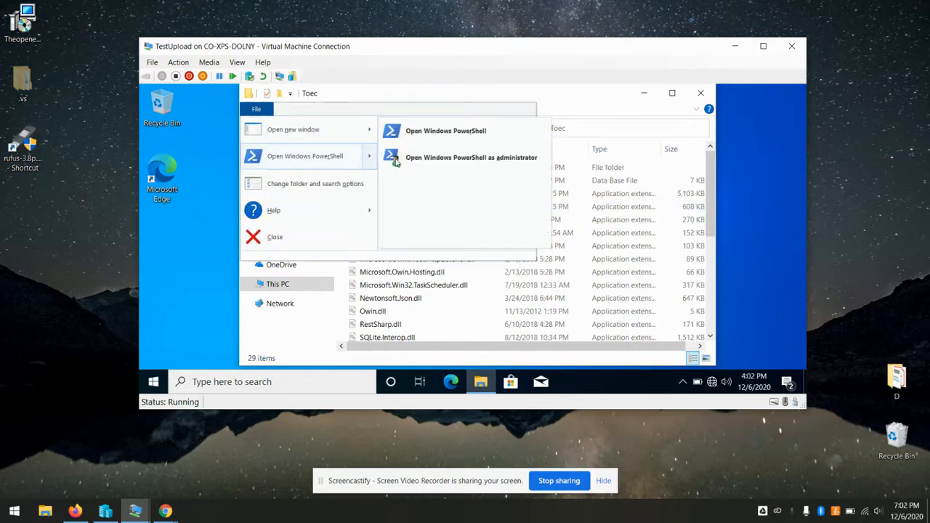
pyautogui.click(436, 166)
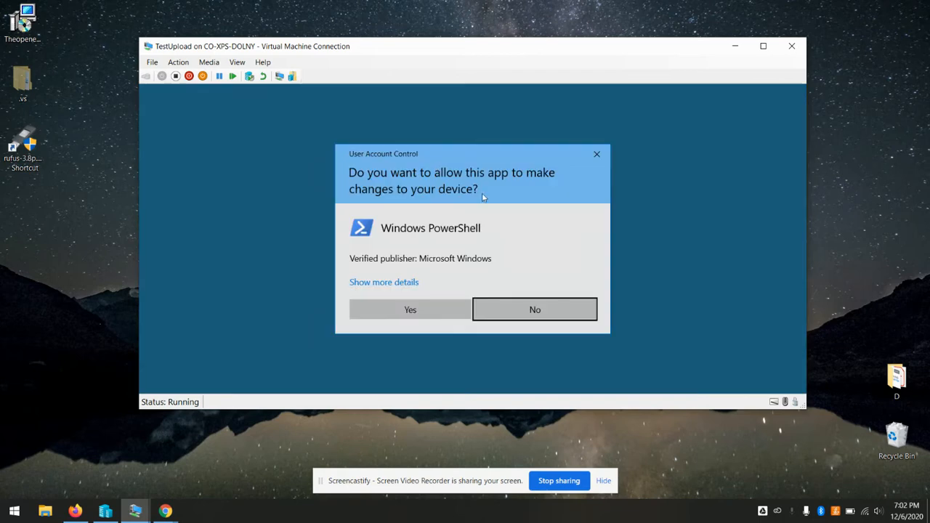
pyautogui.click(411, 310)
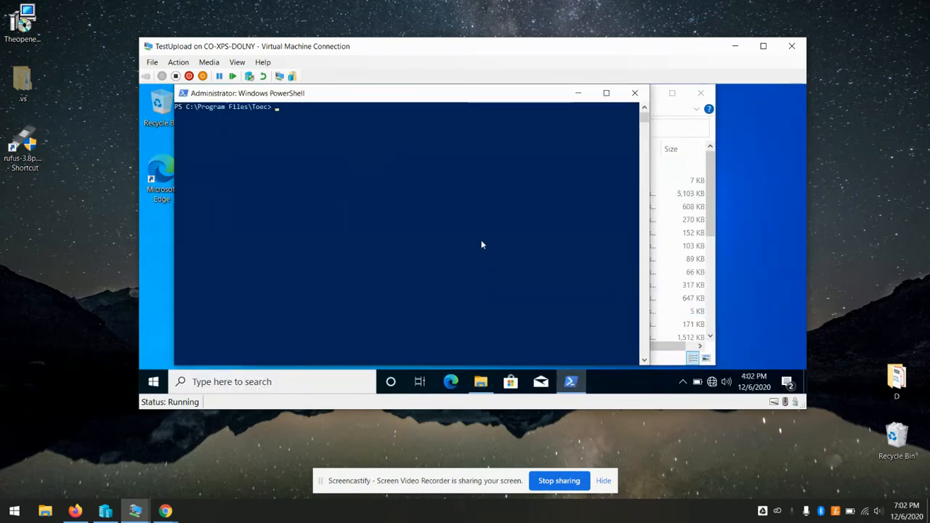
# Stop the Toec service in the Services console, then close Services
pyautogui.press('super+r')
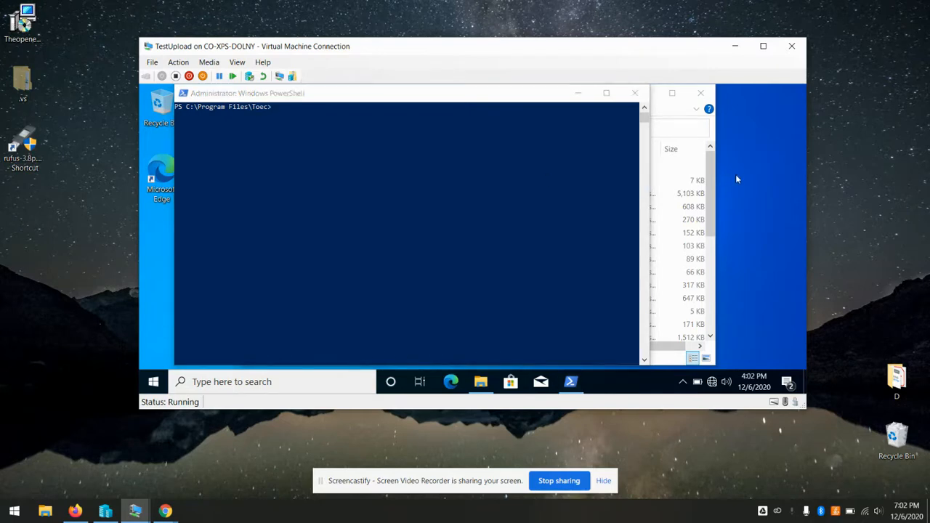
pyautogui.write('ser')
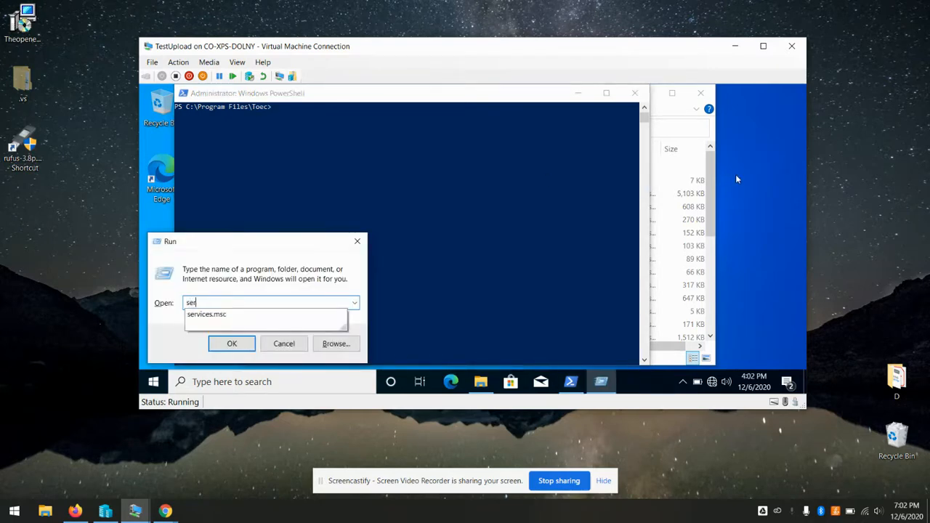
pyautogui.press('Return')
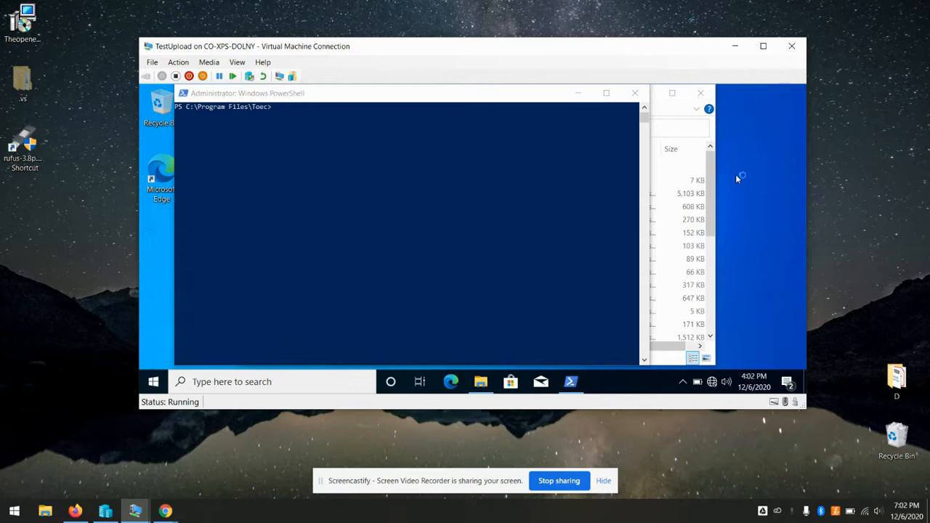
pyautogui.click(490, 217)
pyautogui.write('to')
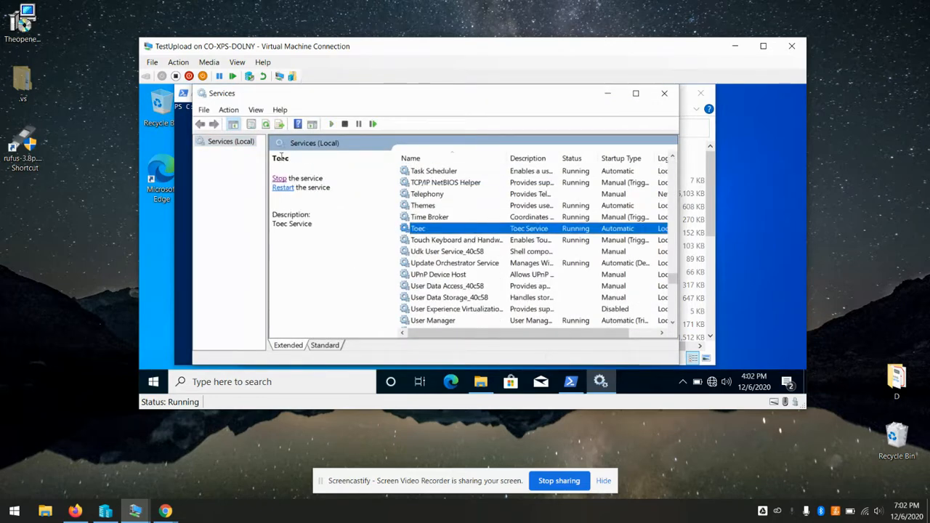
pyautogui.click(278, 180)
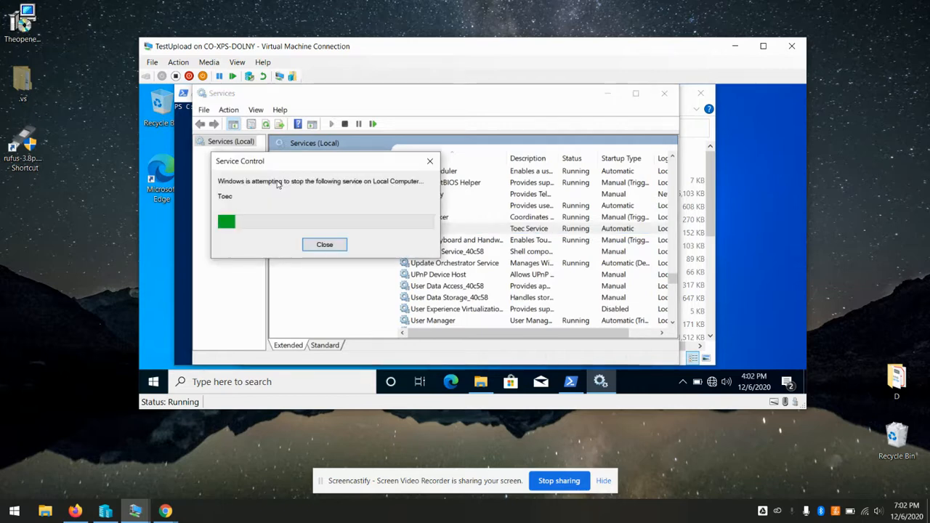
pyautogui.click(664, 93)
# Run .\Toec.exe --prepareImage and keep the console out of select mode until it reports finished
pyautogui.write('.\\Toec.exe')
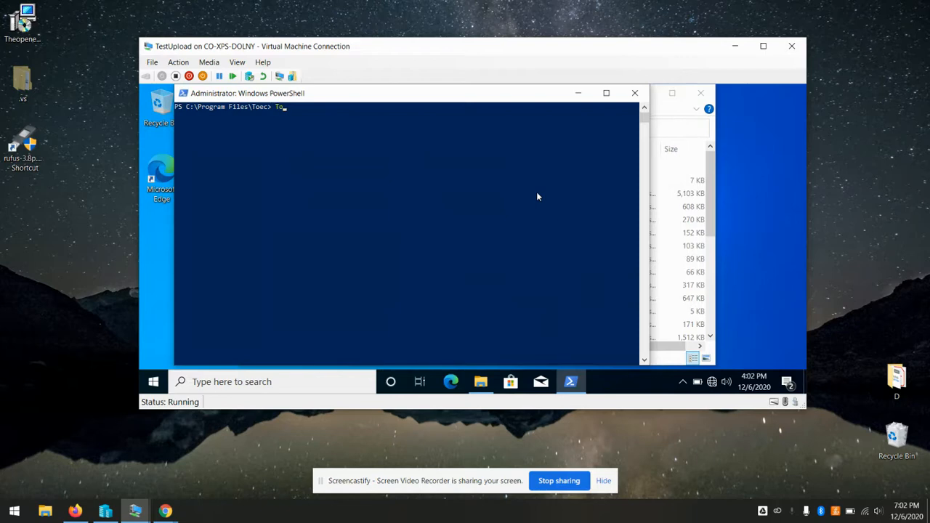
pyautogui.write(' --prepareImage')
pyautogui.press('Return')
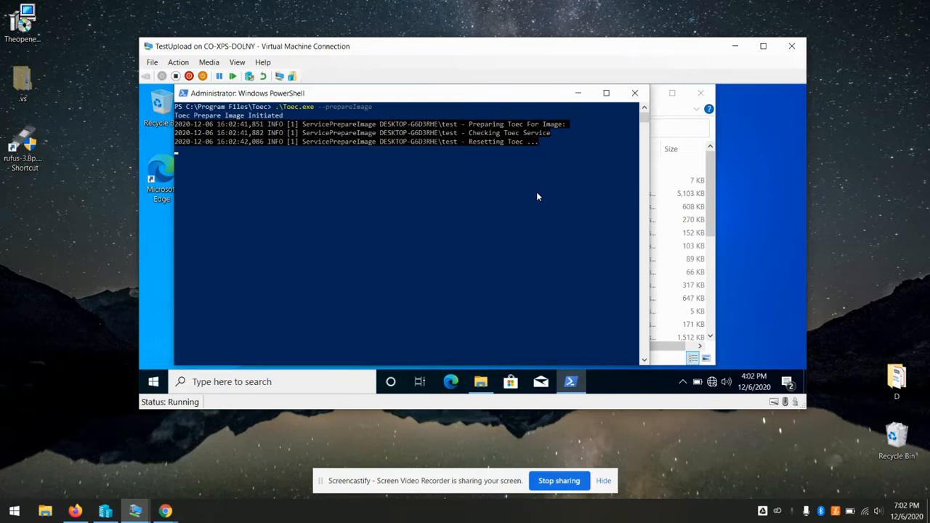
pyautogui.click(461, 196)
pyautogui.press('Escape')
pyautogui.click(366, 194)
pyautogui.press('Return')
pyautogui.click(372, 168)
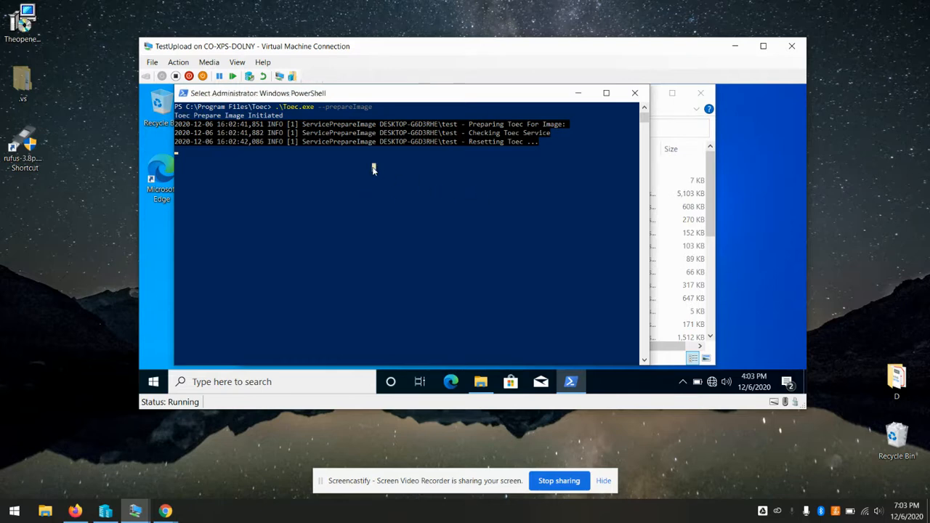
pyautogui.press('Return')
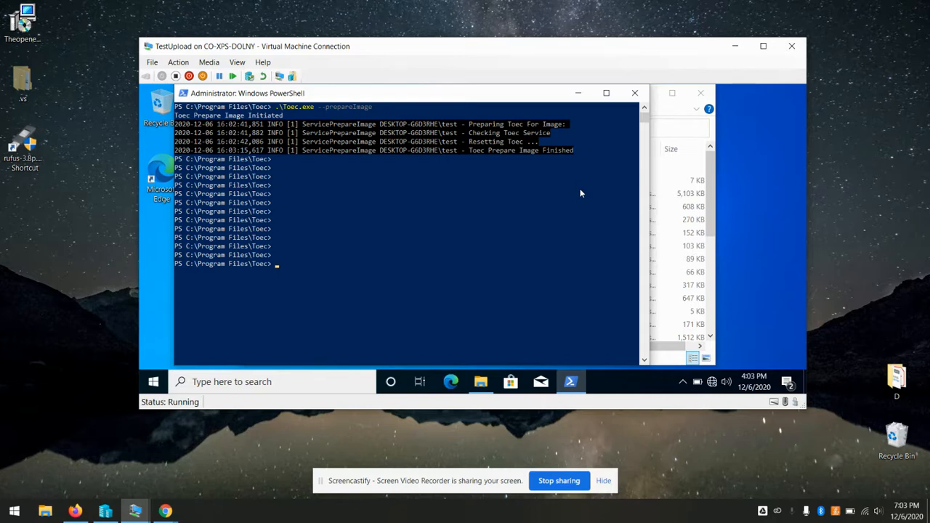
# Close PowerShell and the Toec folder, then shut down TestUpload via Start's Shut down or sign out
pyautogui.click(636, 93)
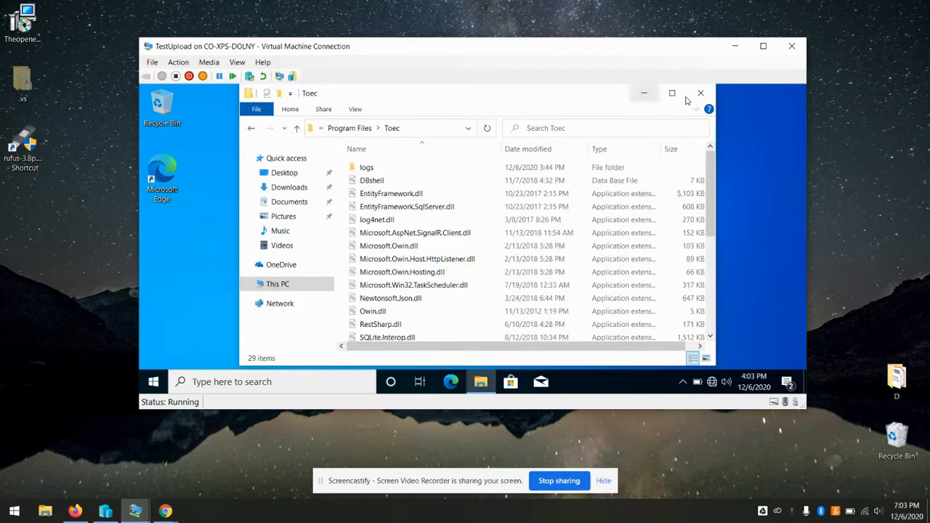
pyautogui.click(701, 93)
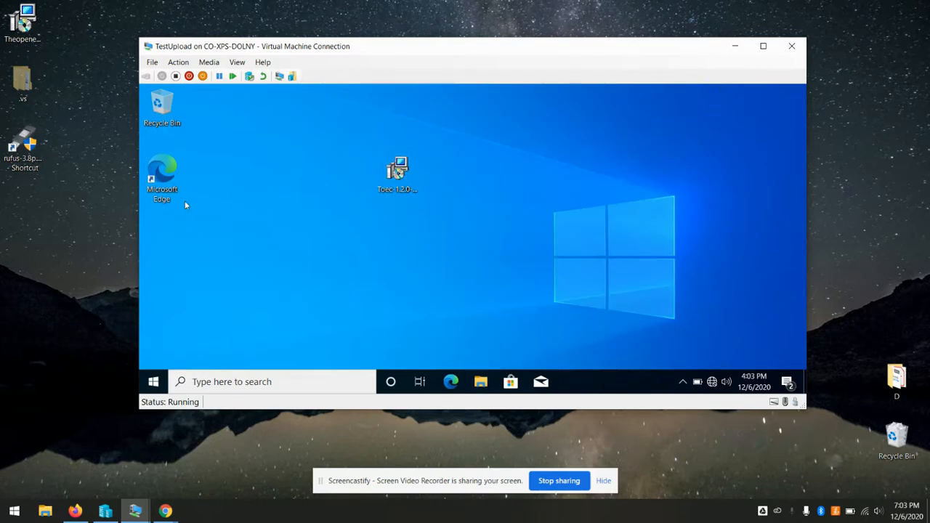
pyautogui.rightClick(153, 382)
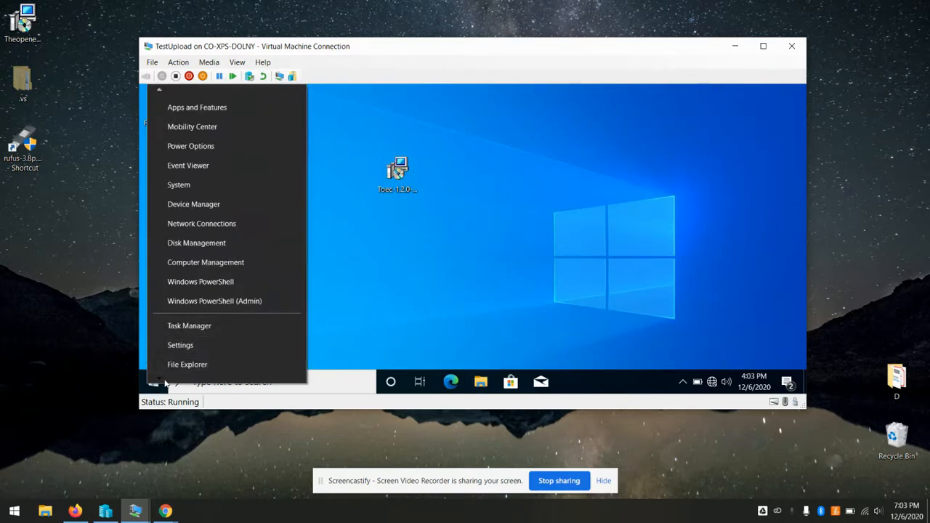
pyautogui.moveTo(165, 383)
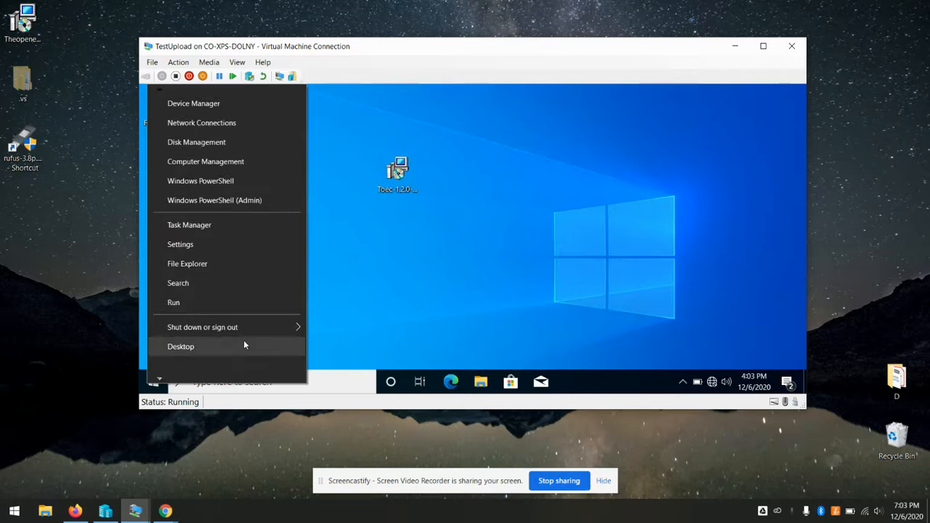
pyautogui.moveTo(262, 325)
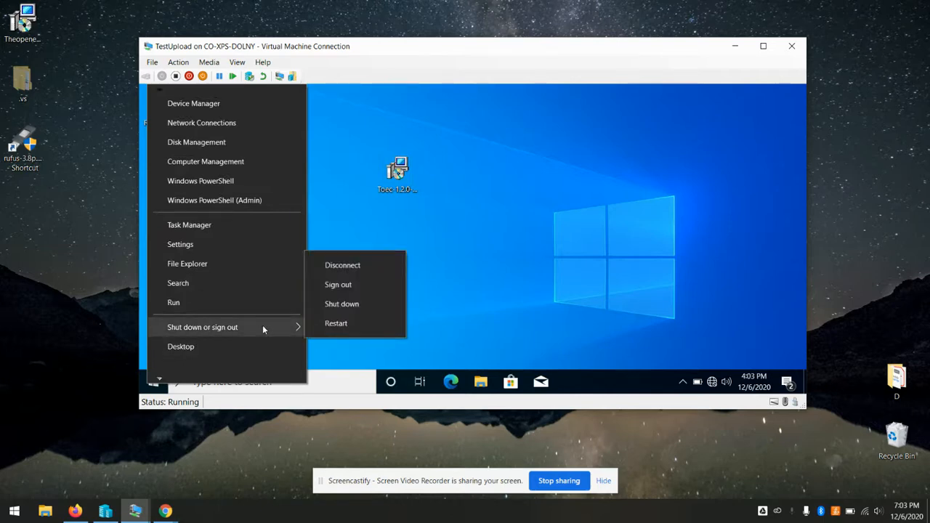
pyautogui.click(351, 305)
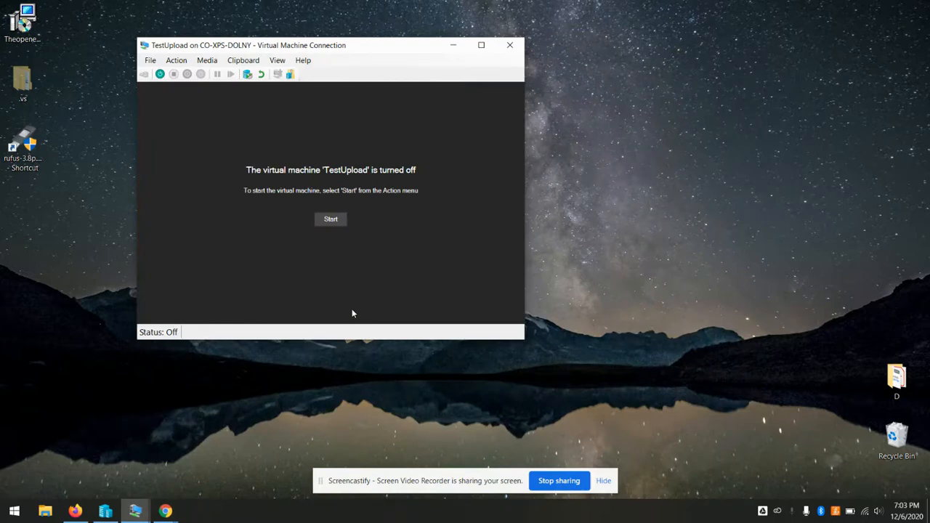
pyautogui.click(150, 61)
# Set TestUpload's DVD drive image file to Desktop\clientboot(3).iso, apply, and check the firmware boot order
pyautogui.click(159, 73)
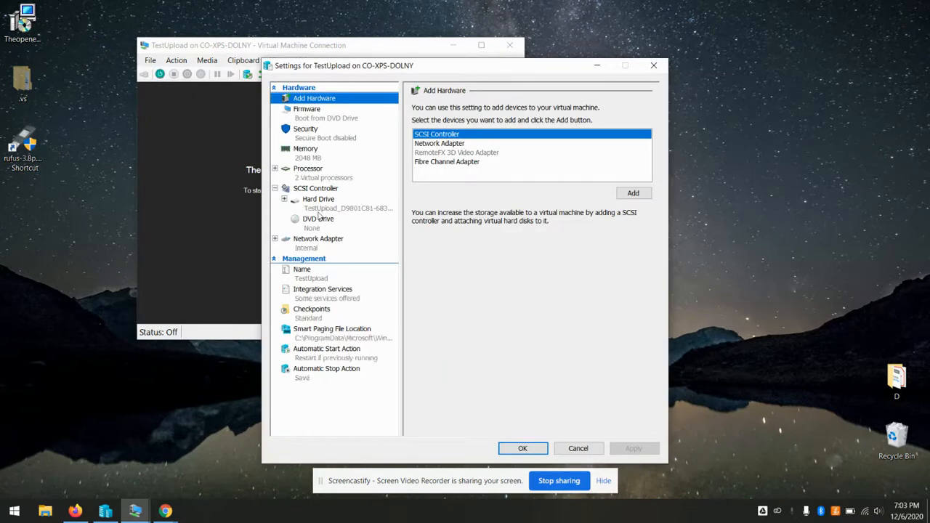
pyautogui.click(322, 227)
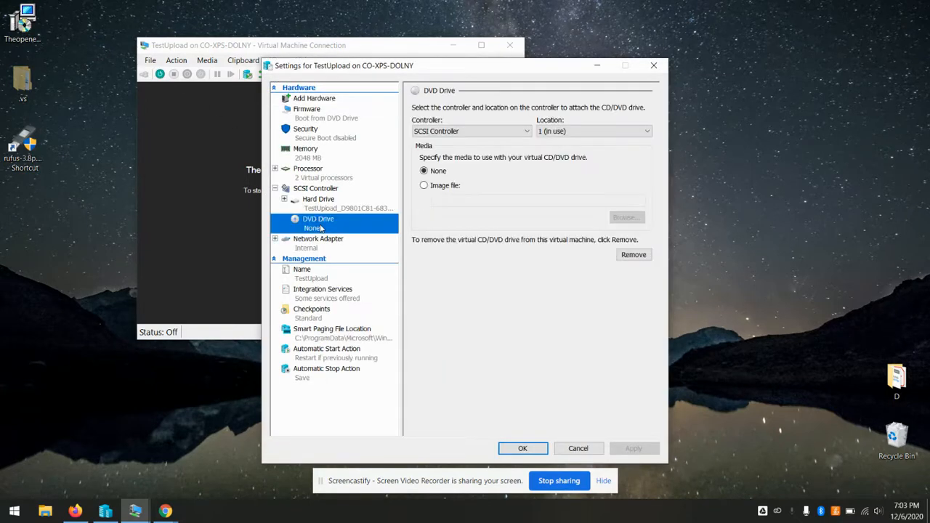
pyautogui.click(439, 188)
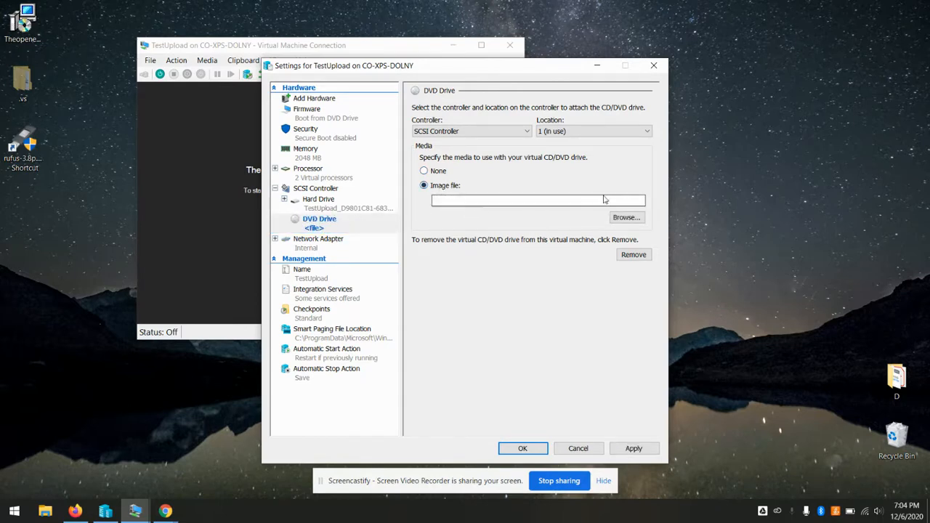
pyautogui.click(626, 217)
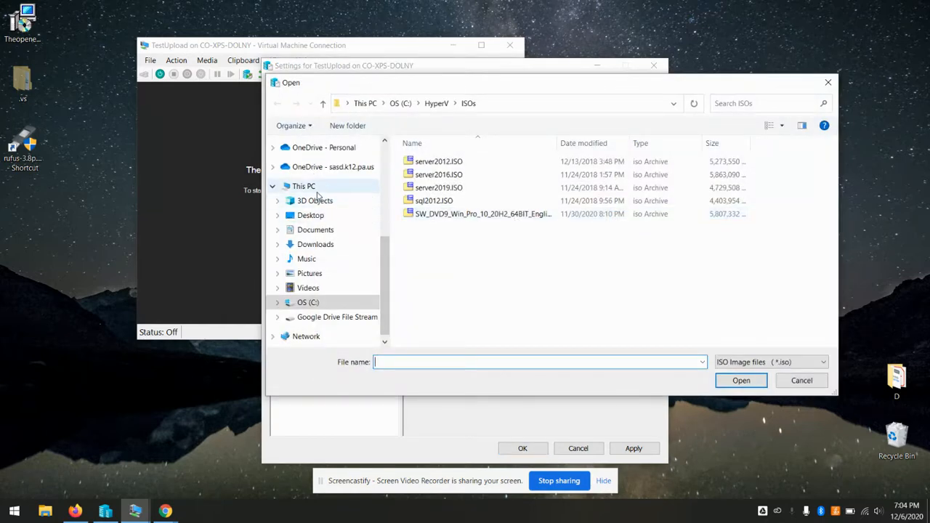
pyautogui.click(312, 188)
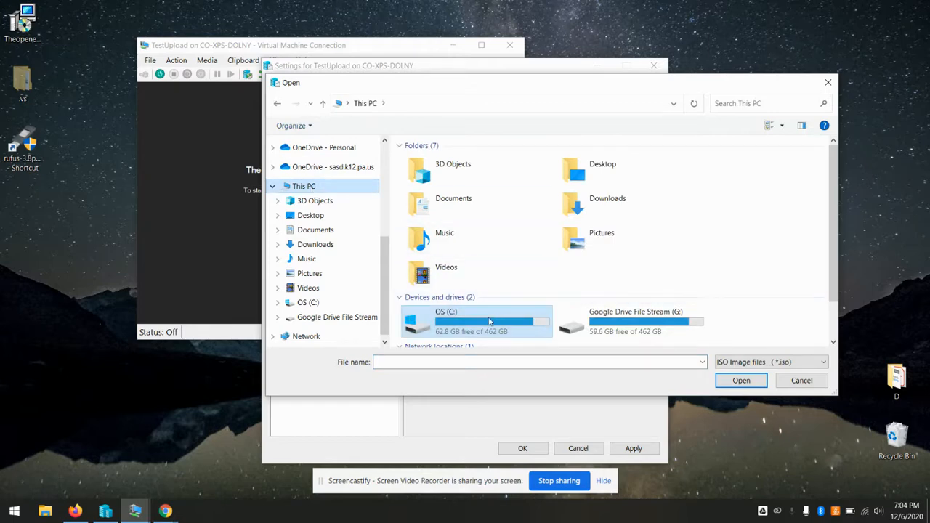
pyautogui.click(332, 220)
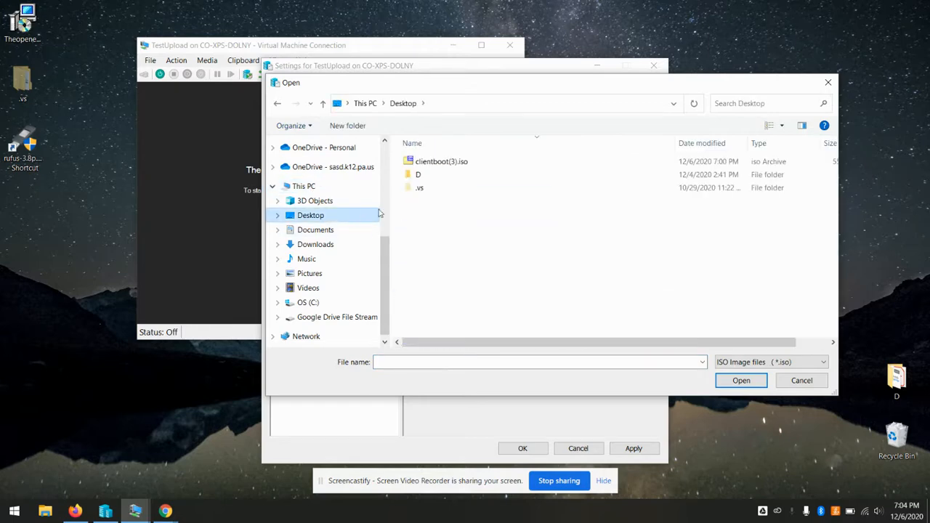
pyautogui.click(469, 166)
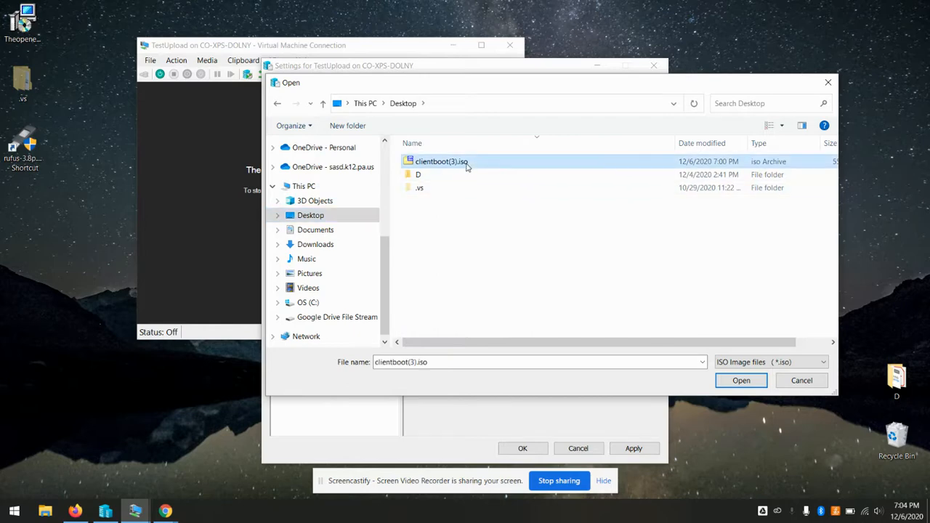
pyautogui.click(739, 381)
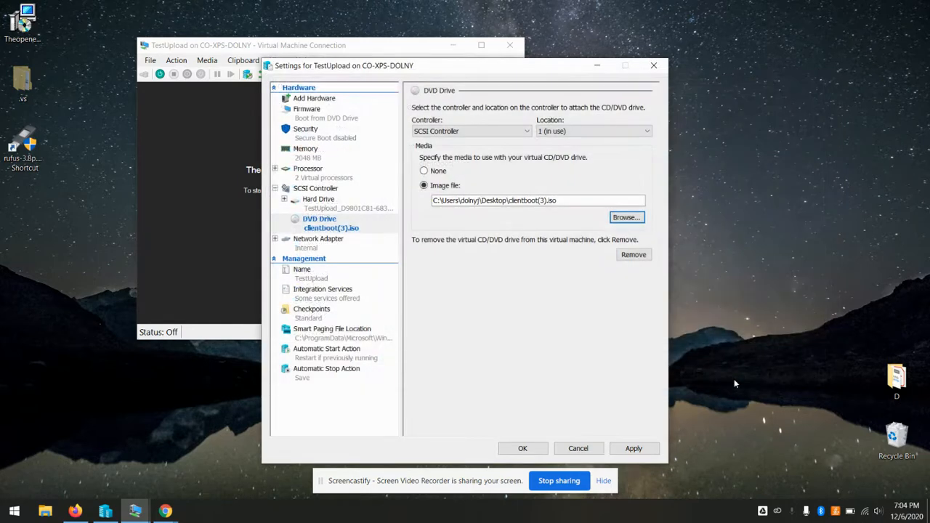
pyautogui.click(635, 448)
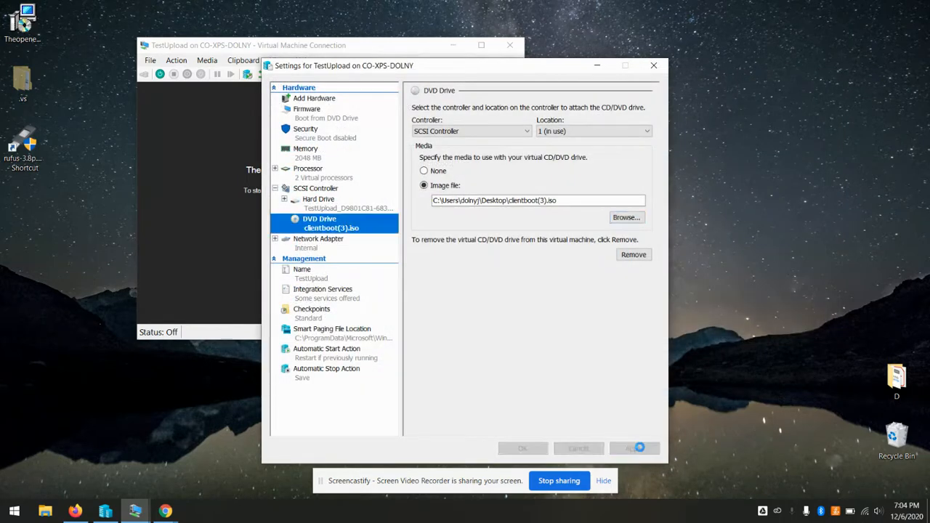
pyautogui.click(316, 110)
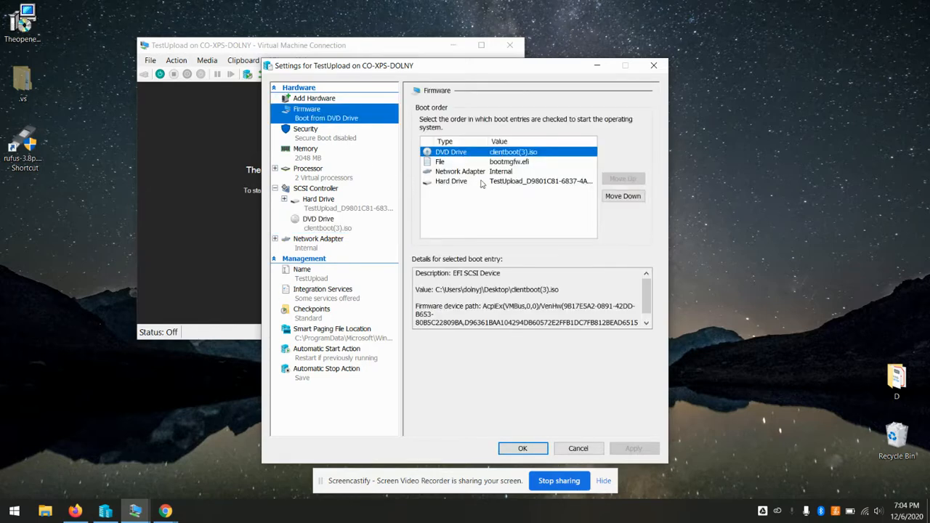
# Save the VM settings, start TestUpload, and boot the Theopenem entry from the GRUB menu
pyautogui.click(523, 448)
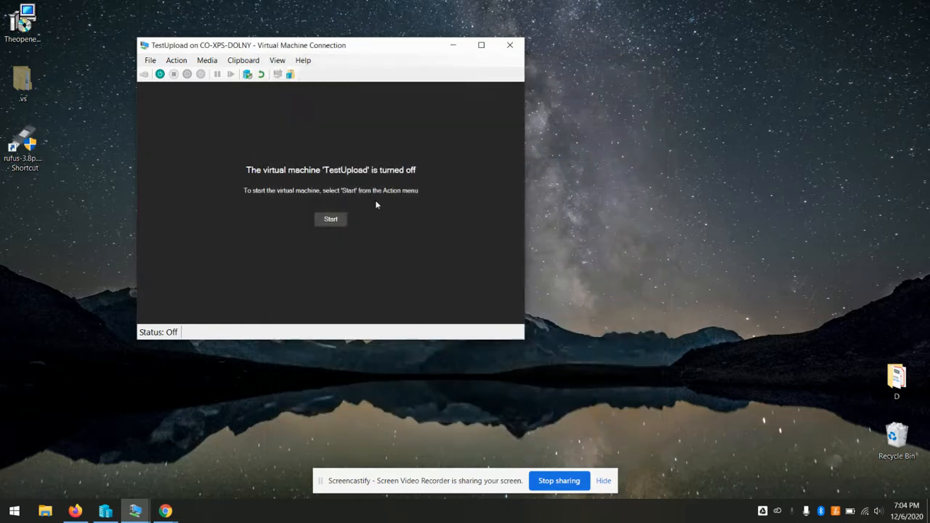
pyautogui.click(336, 218)
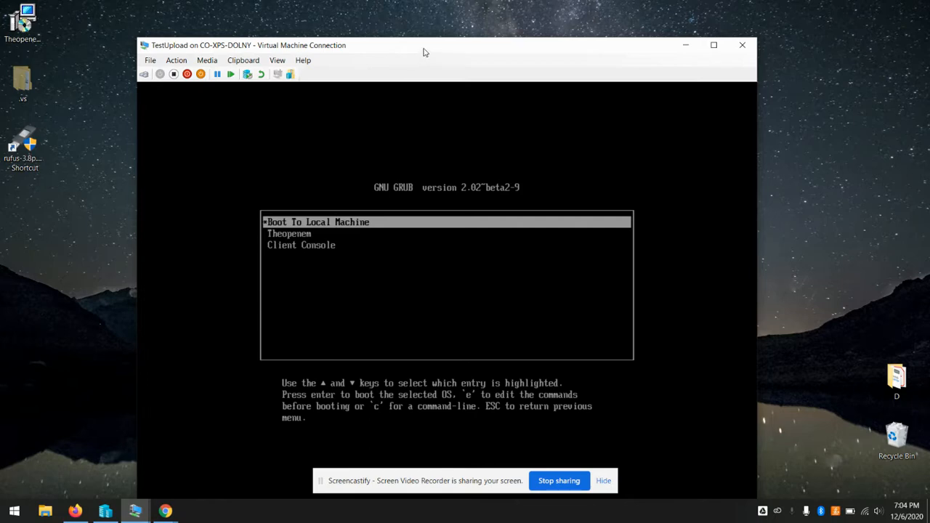
pyautogui.moveTo(424, 52); pyautogui.dragTo(431, 27)
pyautogui.press('Down')
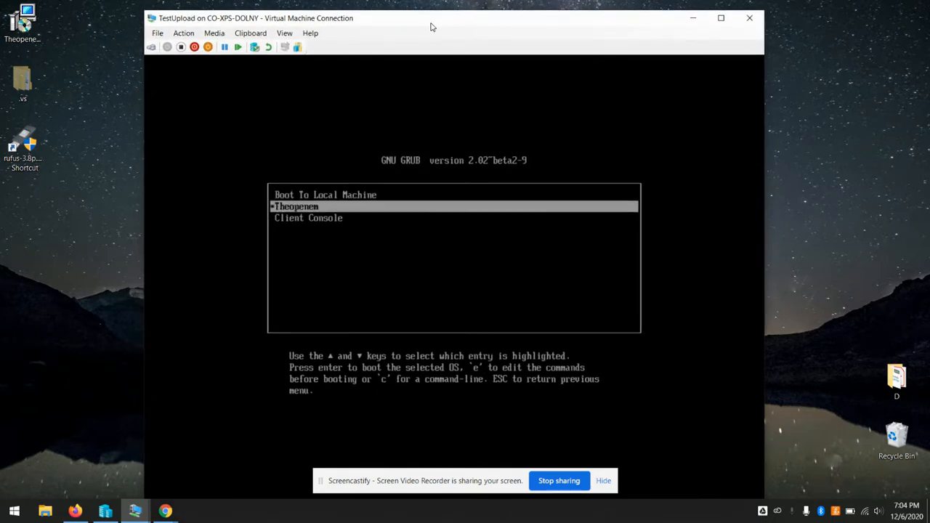
pyautogui.press('Return')
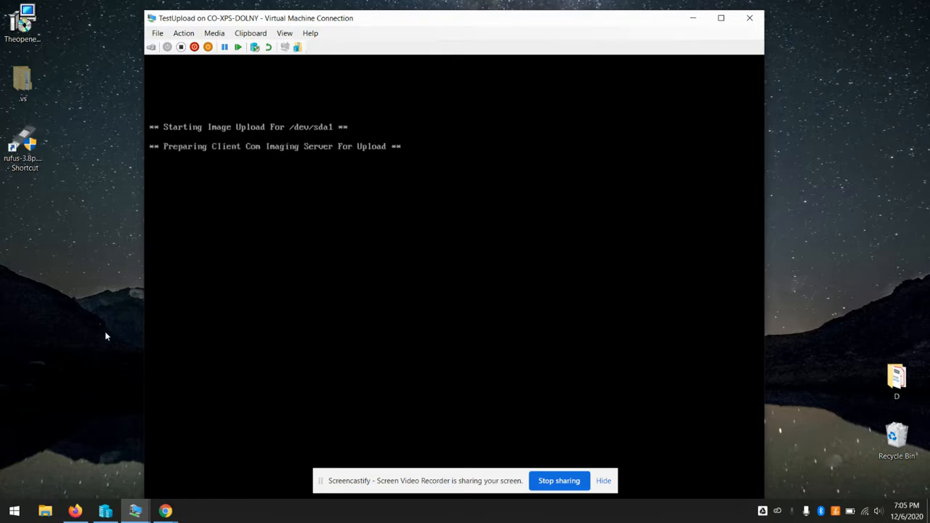
# Check All Active Tasks in the Theopenem console, then return to the TestUpload VM console
pyautogui.moveTo(83, 516)
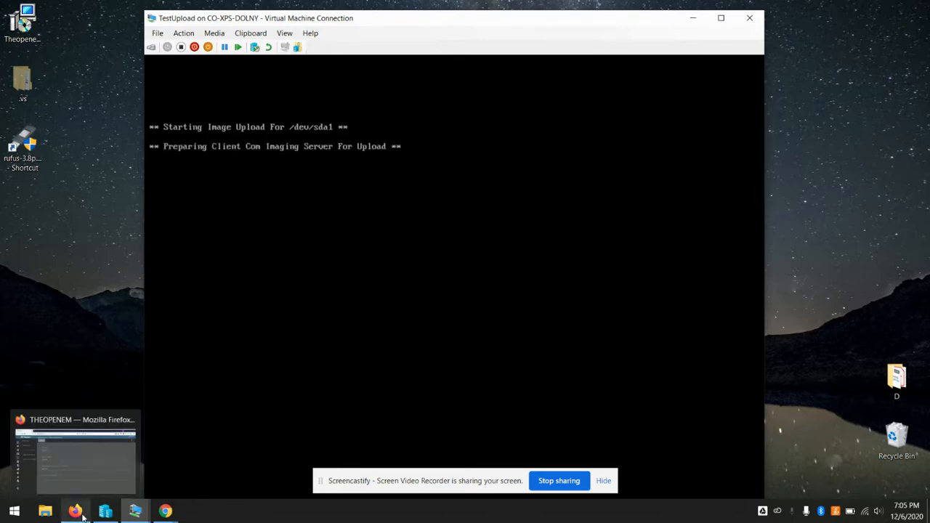
pyautogui.click(81, 515)
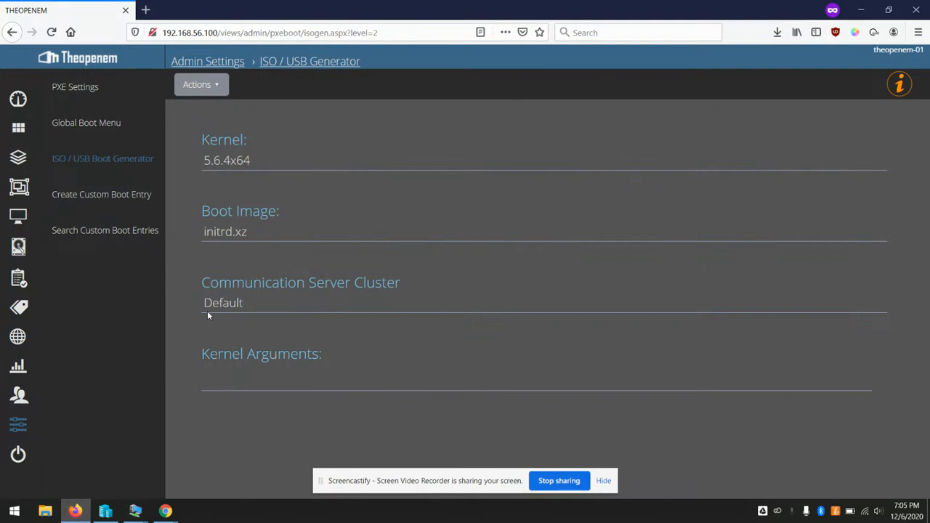
pyautogui.click(18, 280)
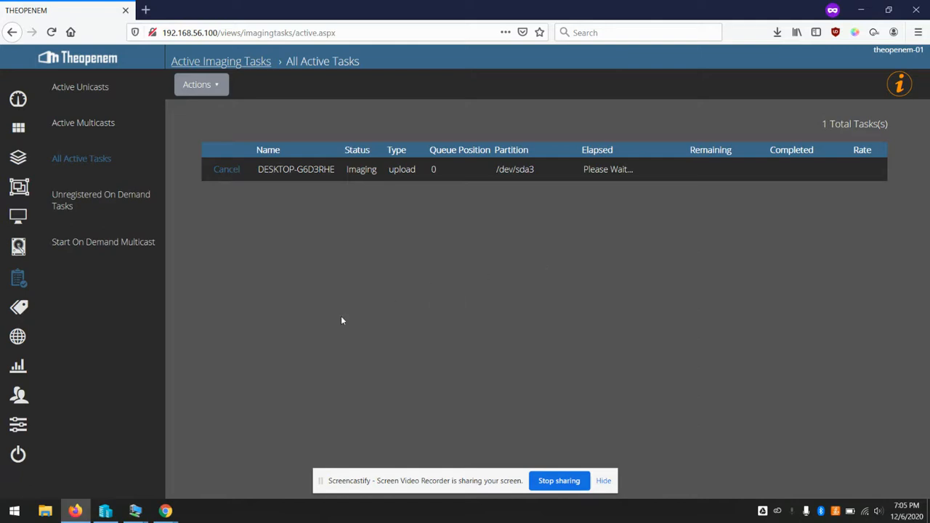
pyautogui.moveTo(135, 510)
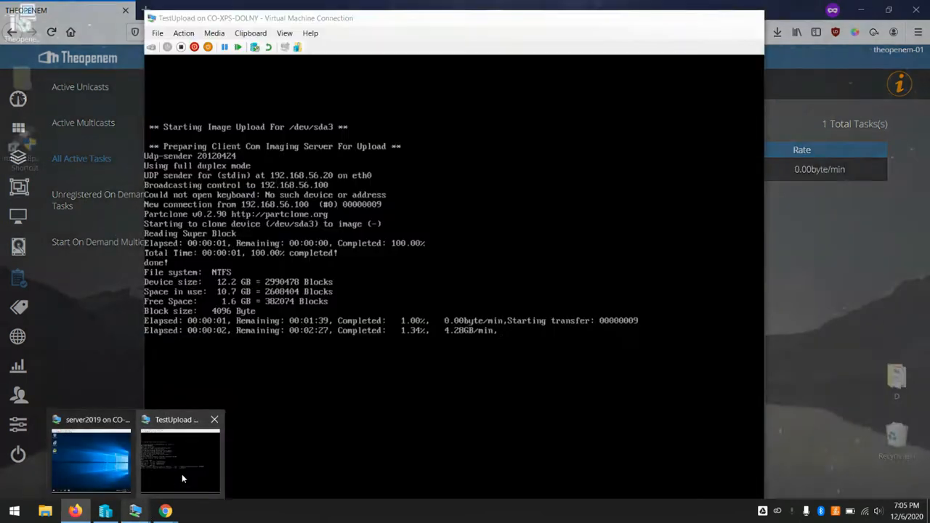
pyautogui.click(181, 478)
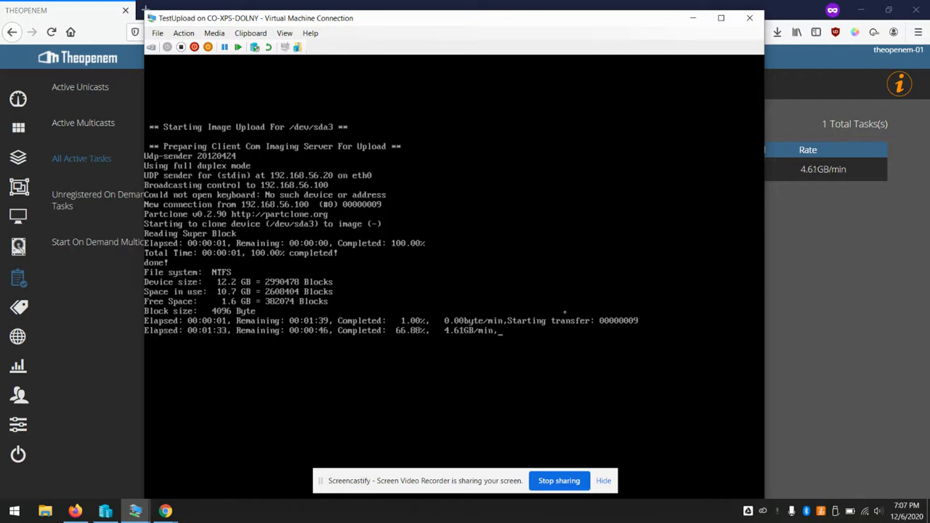
# Minimize the VM console and browser, then select the rufus-3.8p.exe shortcut on the desktop
pyautogui.click(694, 20)
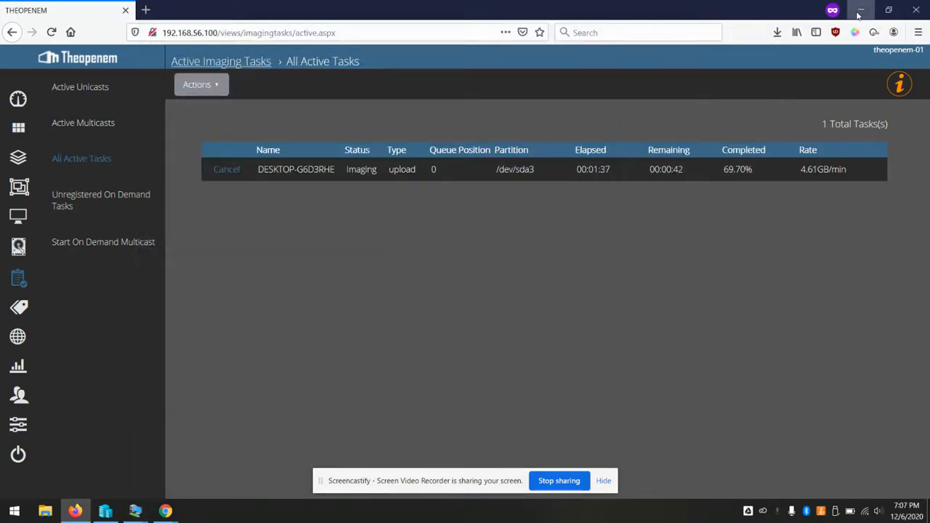
pyautogui.click(861, 10)
pyautogui.moveTo(137, 509)
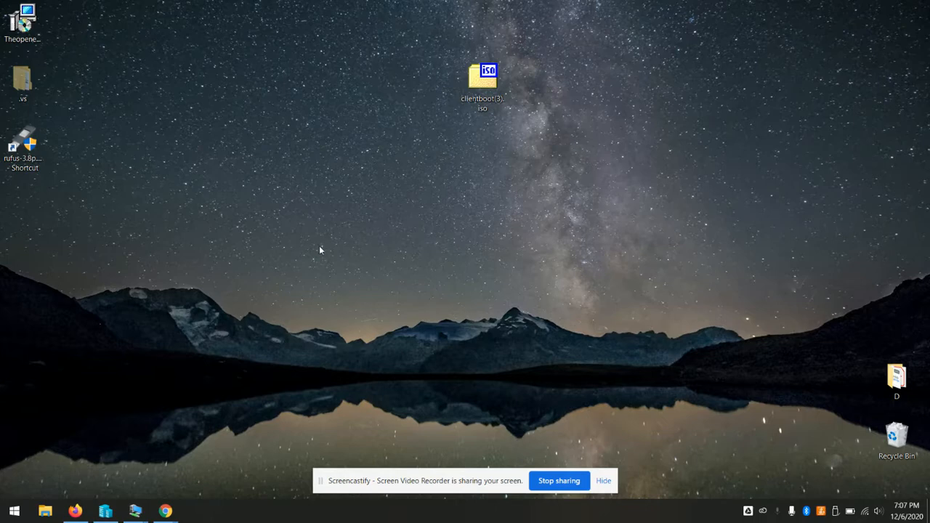
pyautogui.click(29, 149)
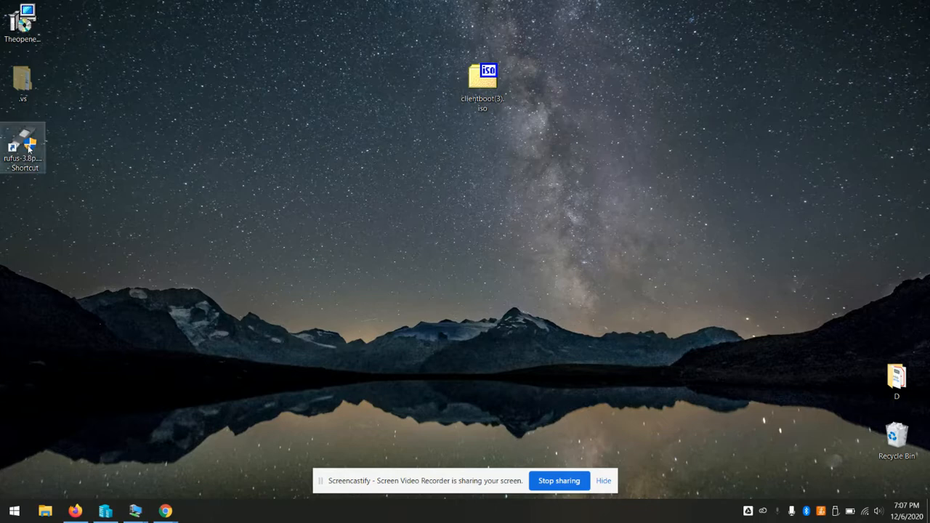
pyautogui.click(145, 204)
pyautogui.click(17, 148)
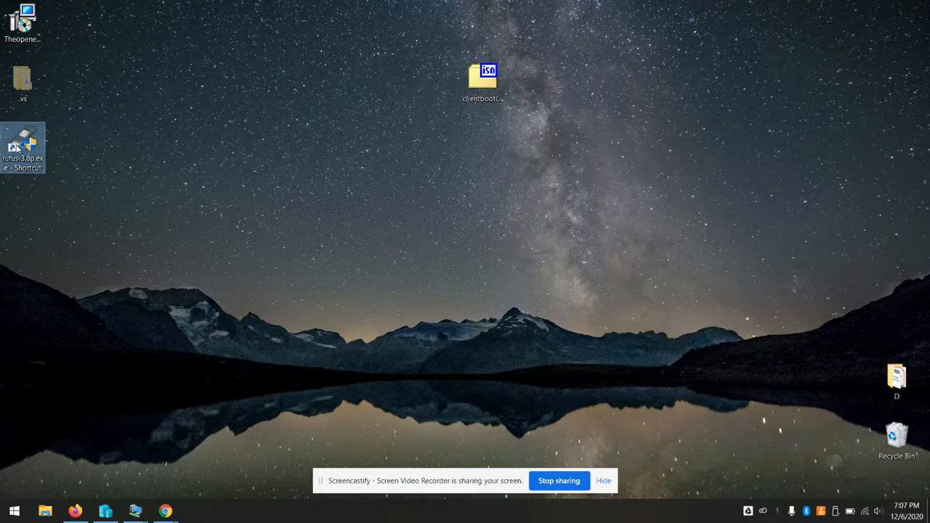
# Launch Rufus, set Boot selection to Disk or ISO image, and choose clientboot(3).iso
pyautogui.doubleClick(16, 146)
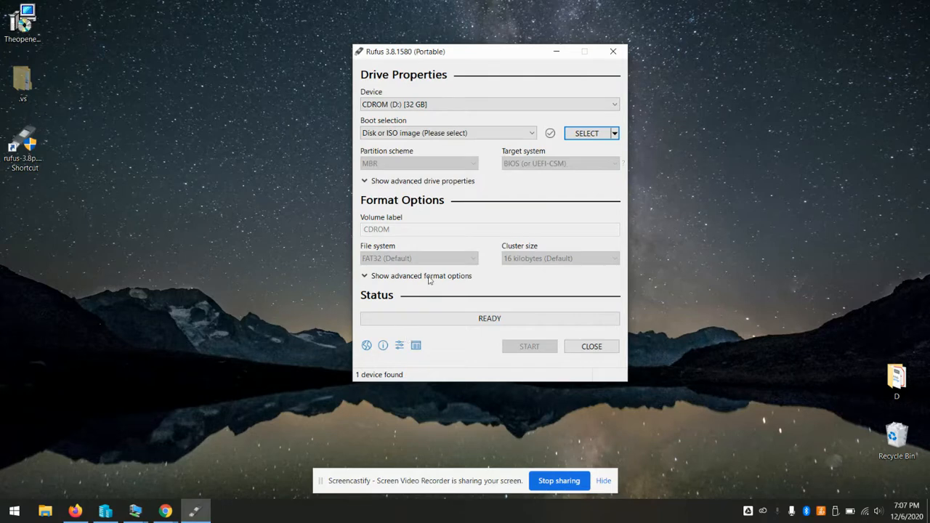
pyautogui.moveTo(480, 60); pyautogui.dragTo(336, 82)
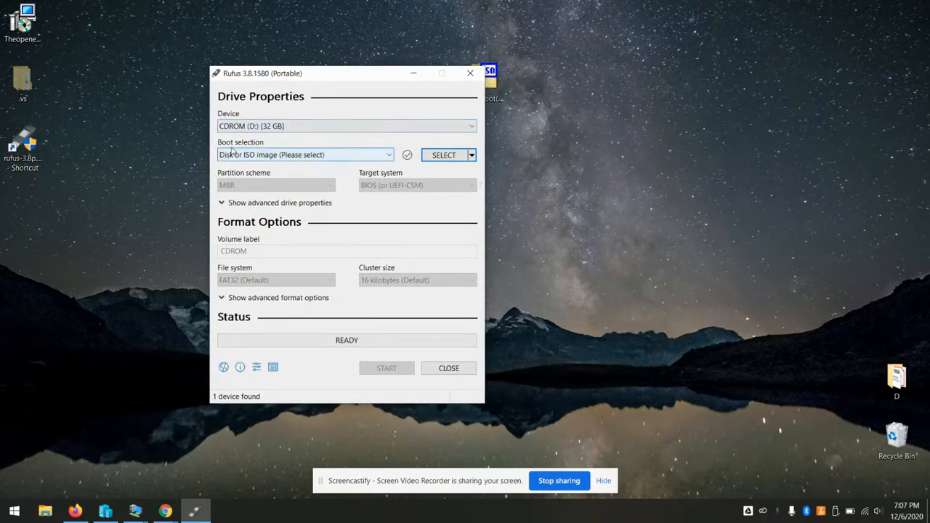
pyautogui.click(346, 156)
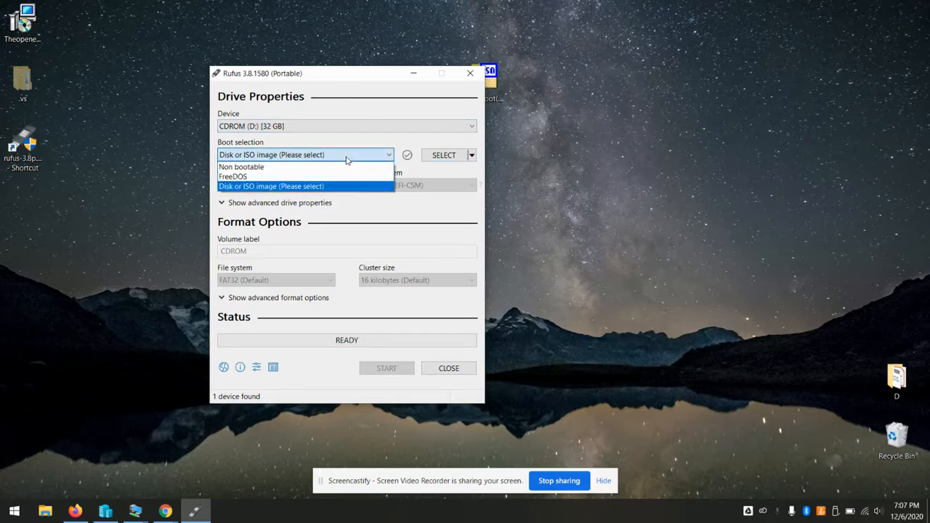
pyautogui.click(324, 186)
pyautogui.click(445, 159)
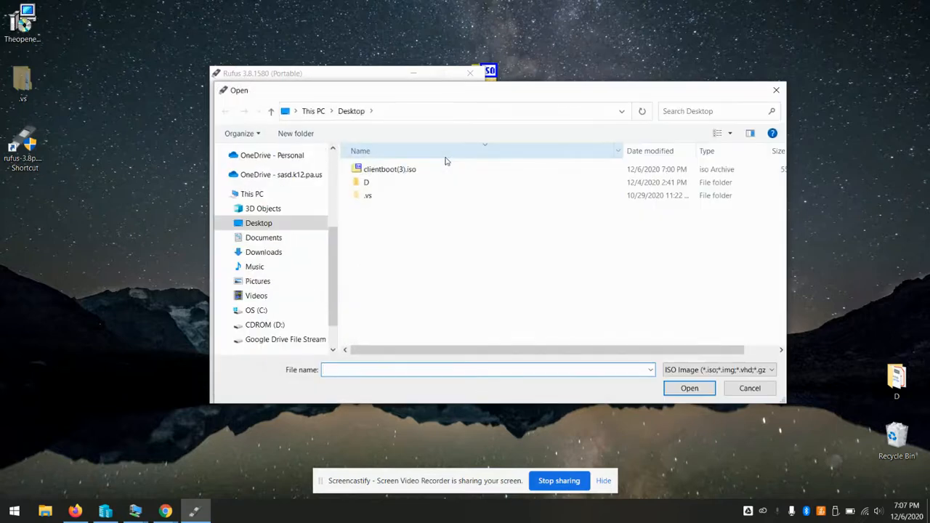
pyautogui.click(396, 171)
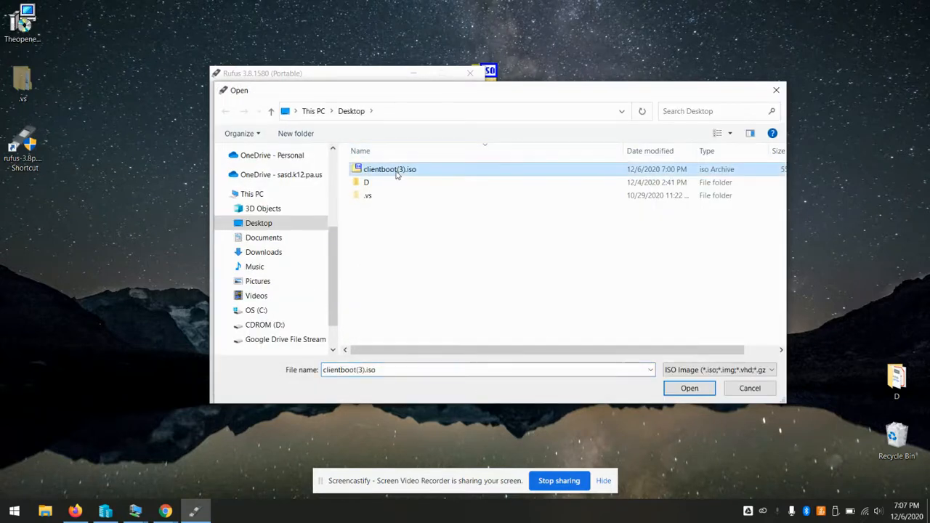
pyautogui.click(683, 388)
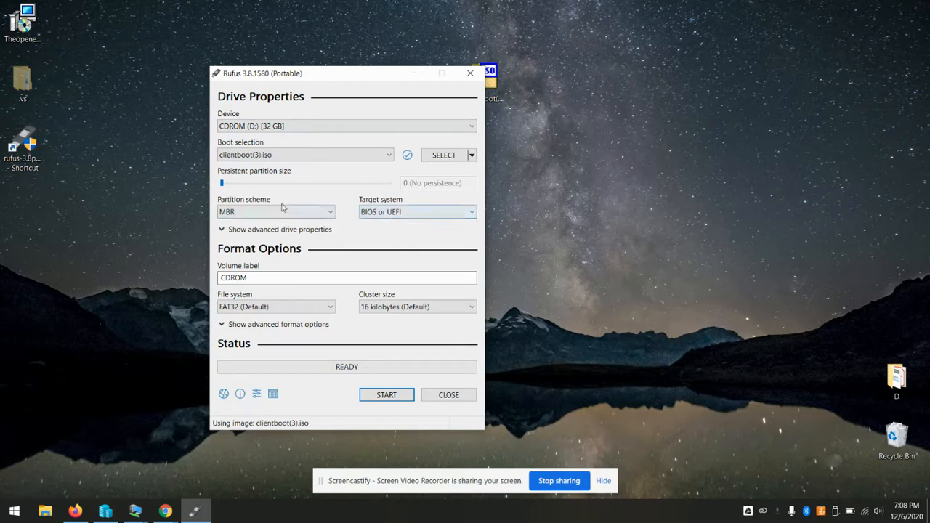
# Dismiss the update notice, switch Partition scheme to GPT then back to MBR, and close Rufus
pyautogui.click(322, 214)
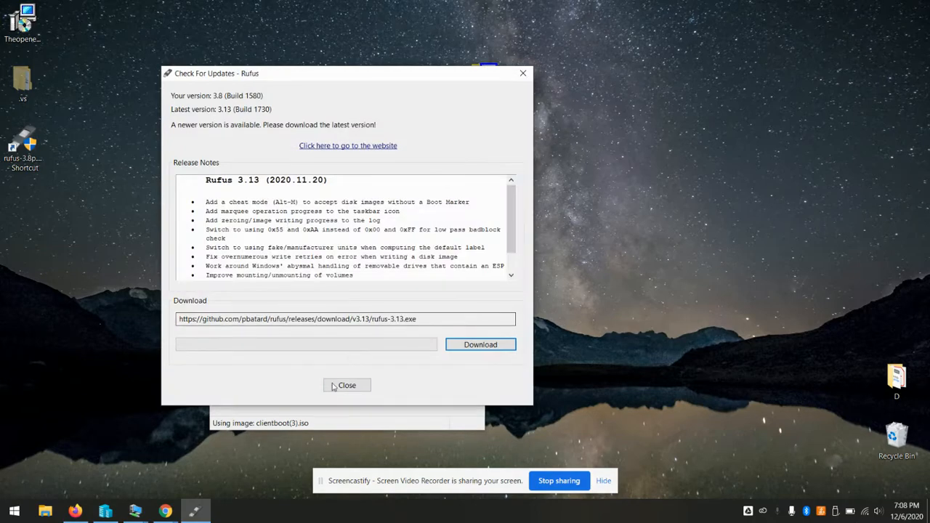
pyautogui.click(340, 386)
pyautogui.click(320, 212)
pyautogui.click(283, 227)
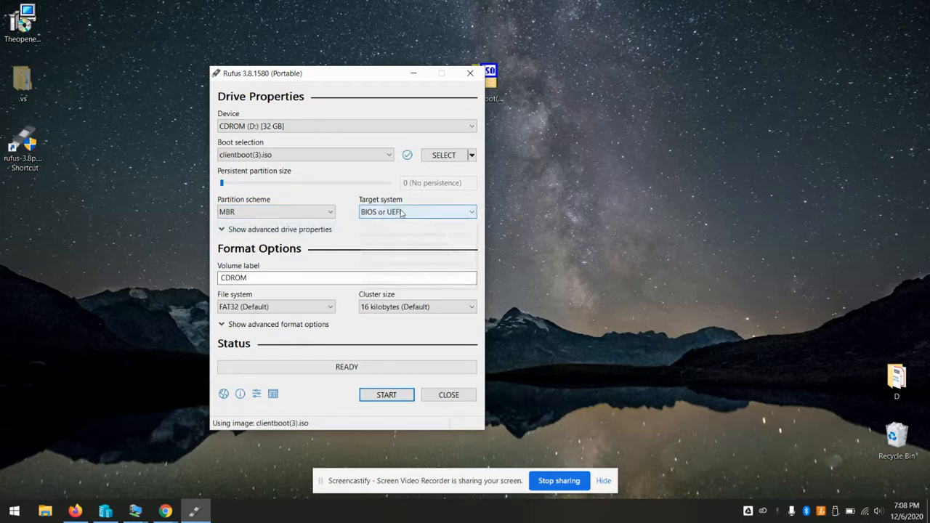
pyautogui.click(267, 215)
pyautogui.click(274, 234)
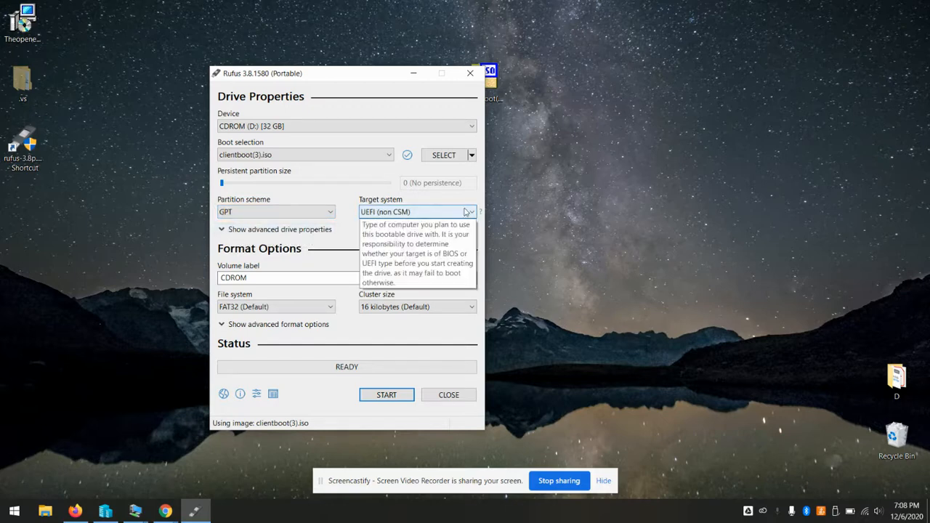
pyautogui.click(322, 212)
pyautogui.click(263, 236)
pyautogui.click(312, 211)
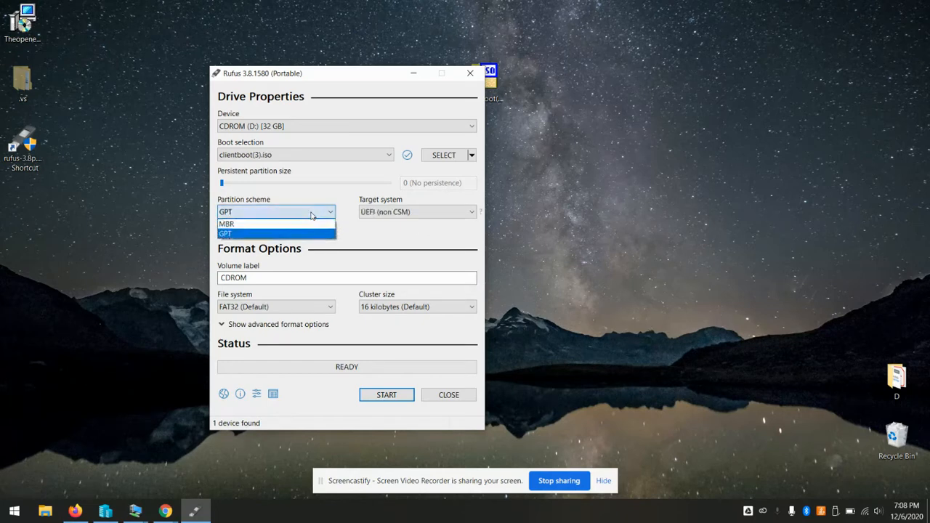
pyautogui.click(294, 225)
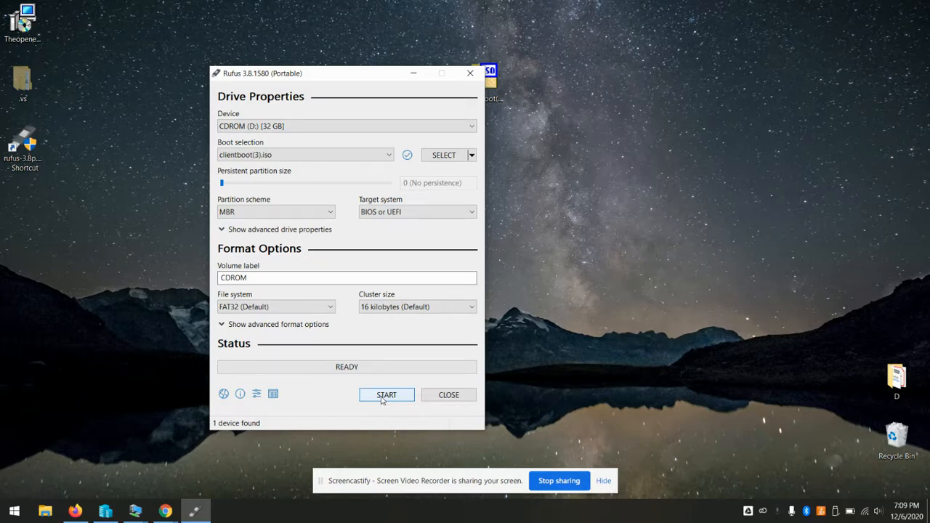
pyautogui.click(448, 394)
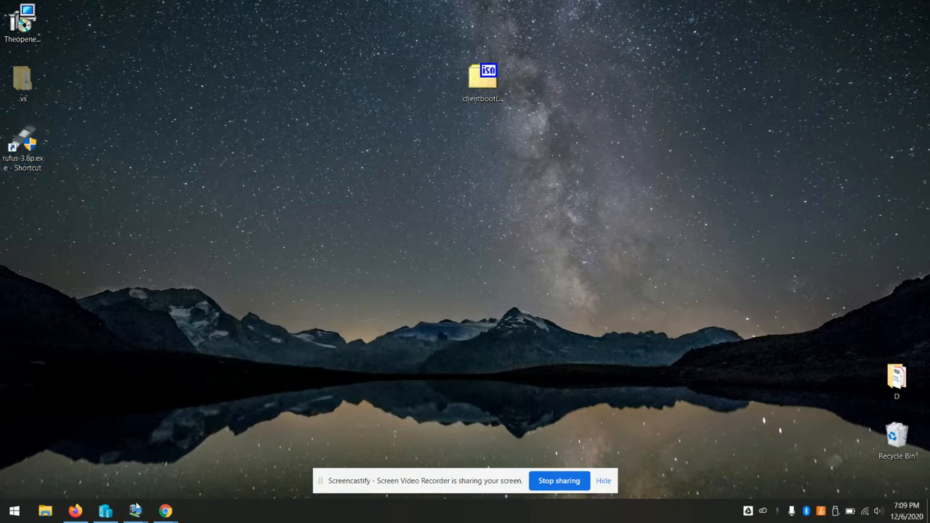
# Turn off the TestUpload VM, hide its window, and bring the Theopenem console in Firefox forward
pyautogui.moveTo(135, 511)
pyautogui.click(180, 450)
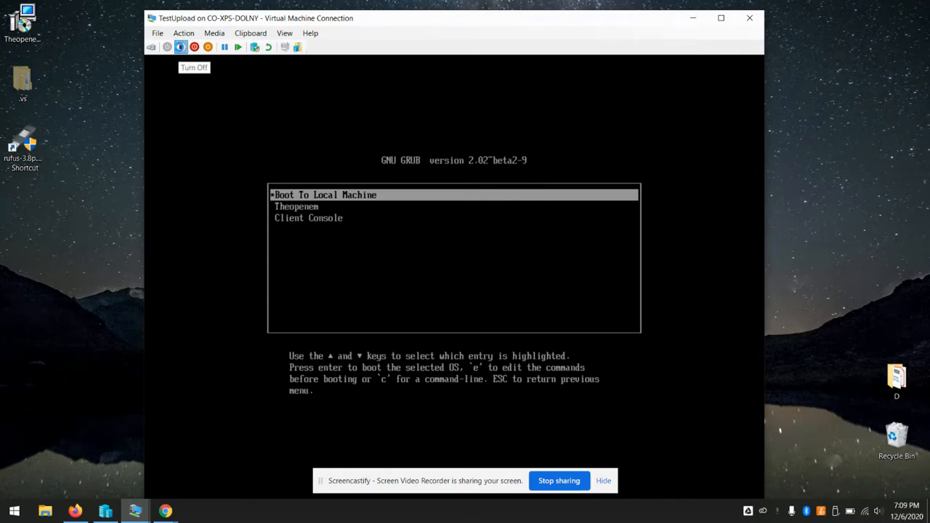
pyautogui.click(181, 46)
pyautogui.click(475, 300)
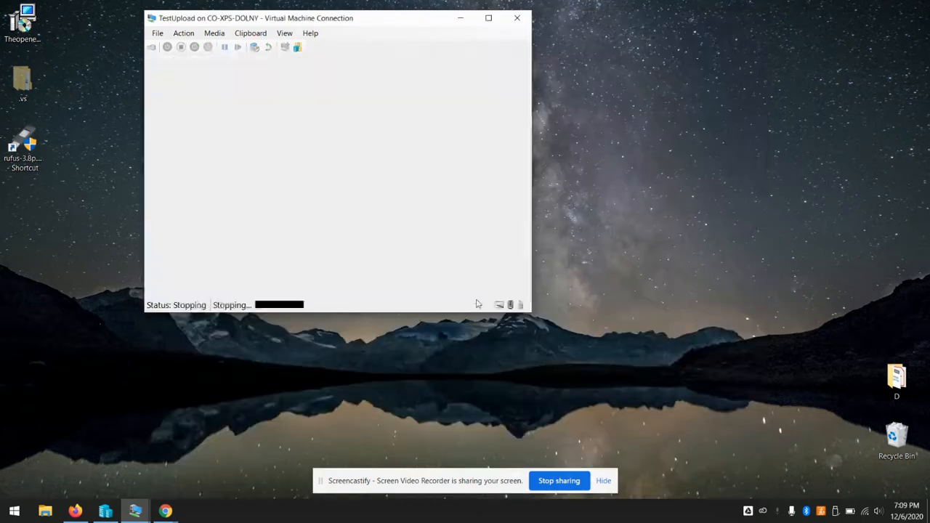
pyautogui.click(463, 20)
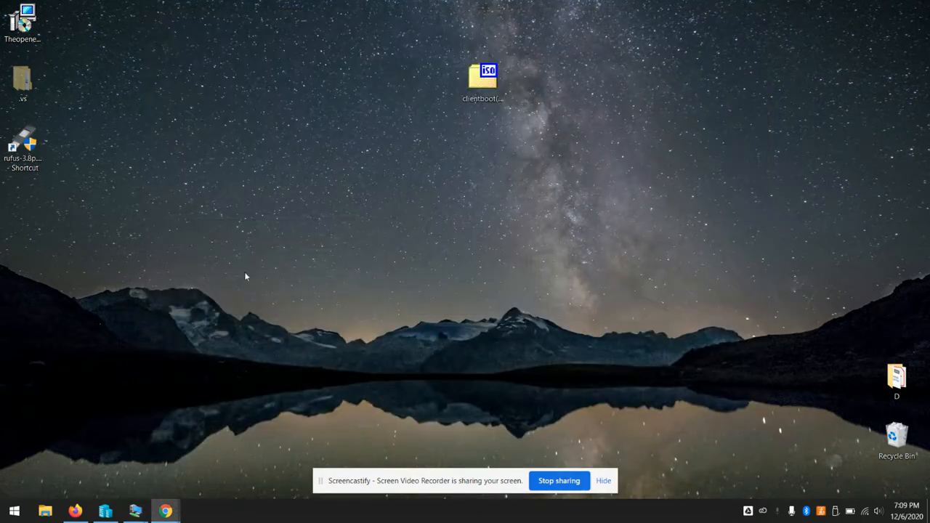
pyautogui.click(74, 511)
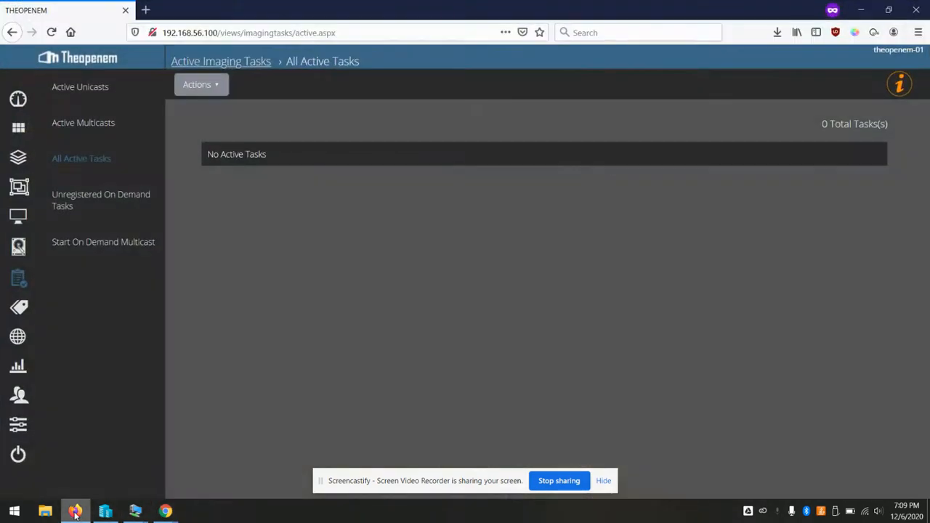
# Open Win10-Test under Images, review its profiles' 12.02 GB minimum client size, then view Replication Status
pyautogui.click(20, 249)
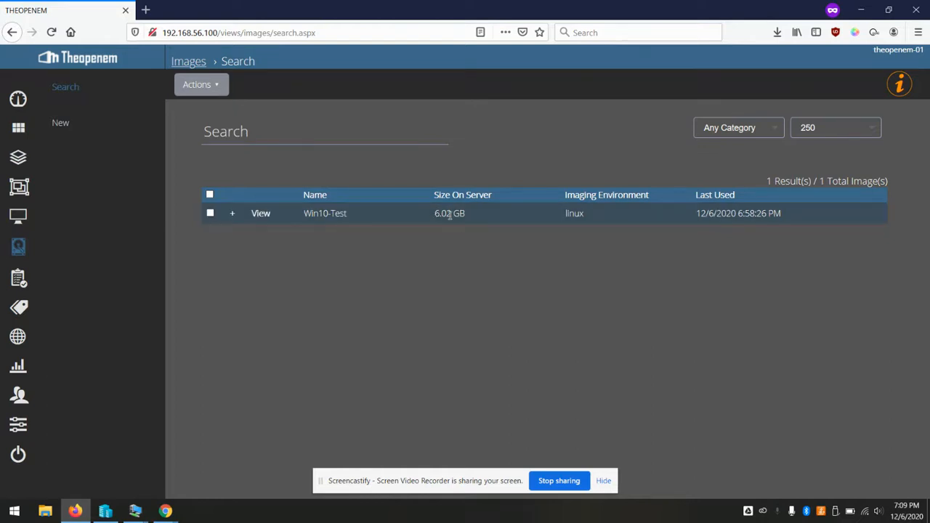
pyautogui.click(261, 218)
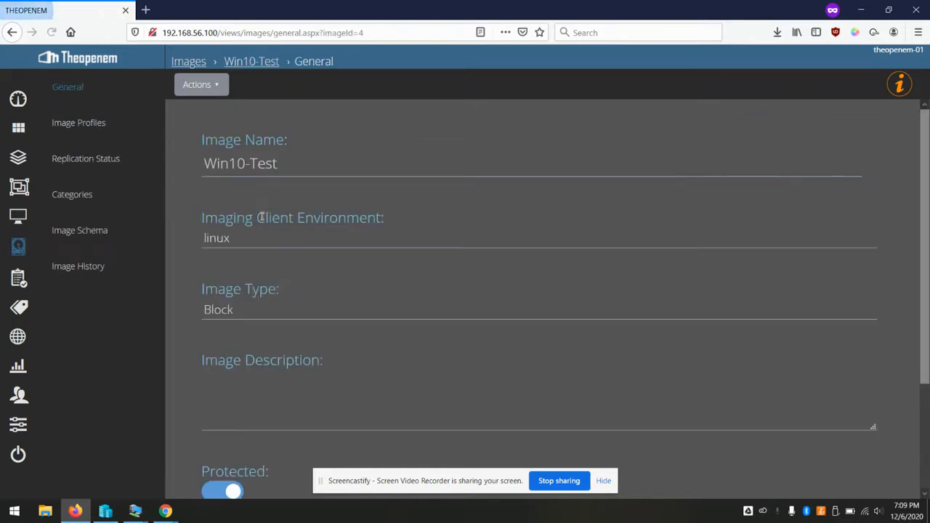
pyautogui.click(84, 133)
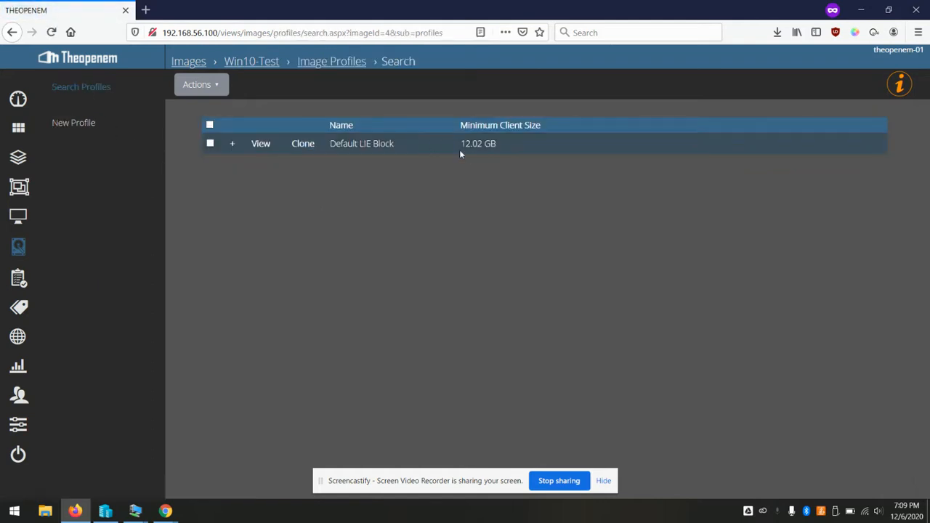
pyautogui.moveTo(462, 141); pyautogui.dragTo(501, 140)
pyautogui.click(554, 217)
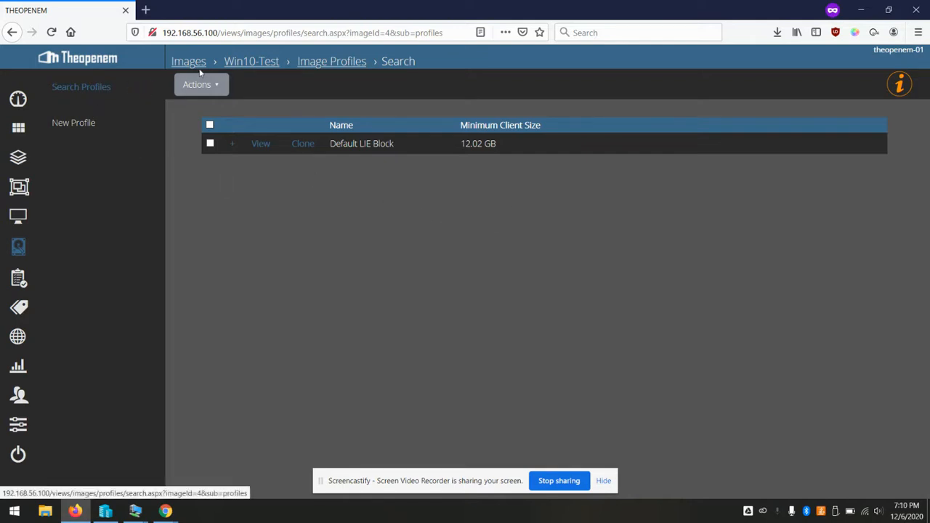
pyautogui.click(248, 63)
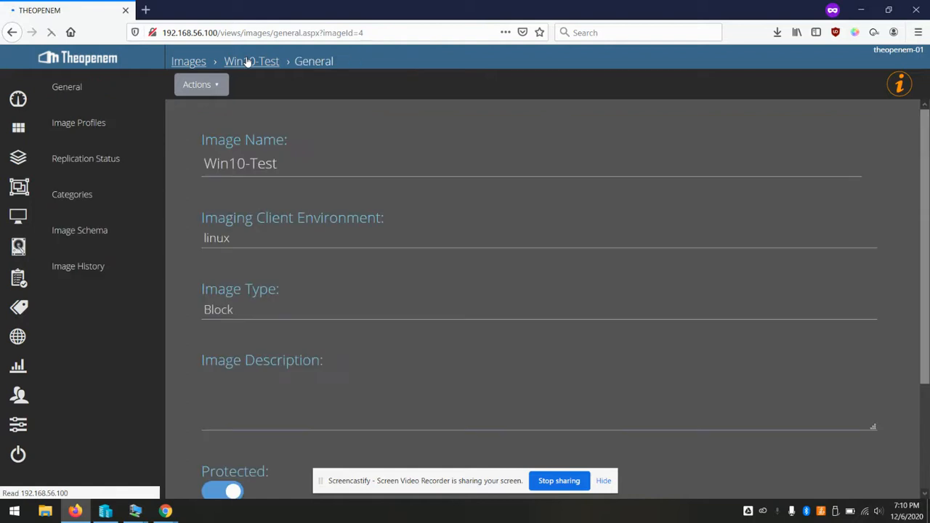
pyautogui.click(101, 161)
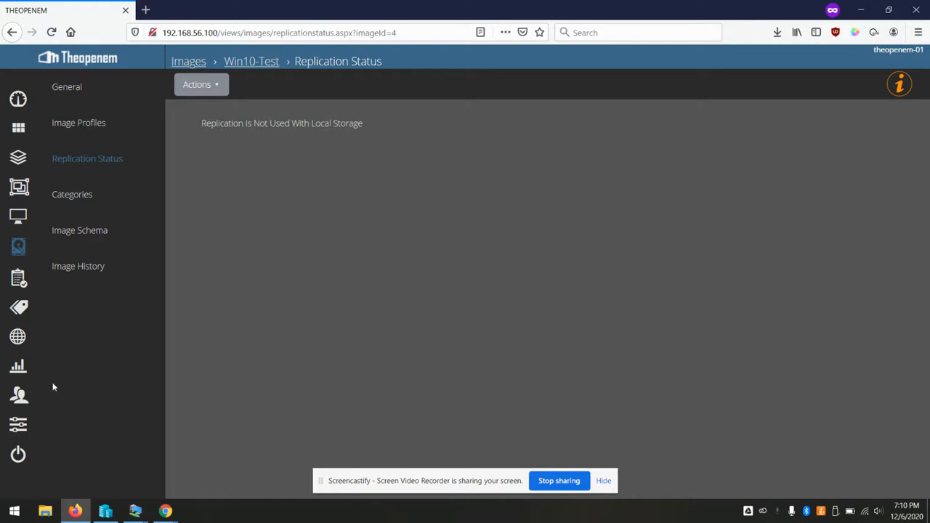
# Open Admin Settings > Task Scheduler to review the eight tasks' cron schedules and last run status
pyautogui.click(16, 429)
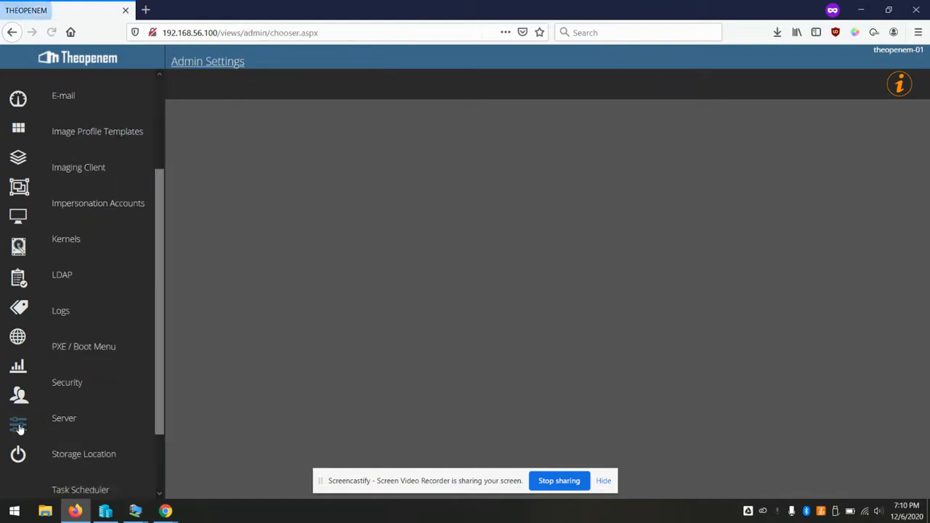
pyautogui.scroll(-2, 102, 320)
pyautogui.click(82, 409)
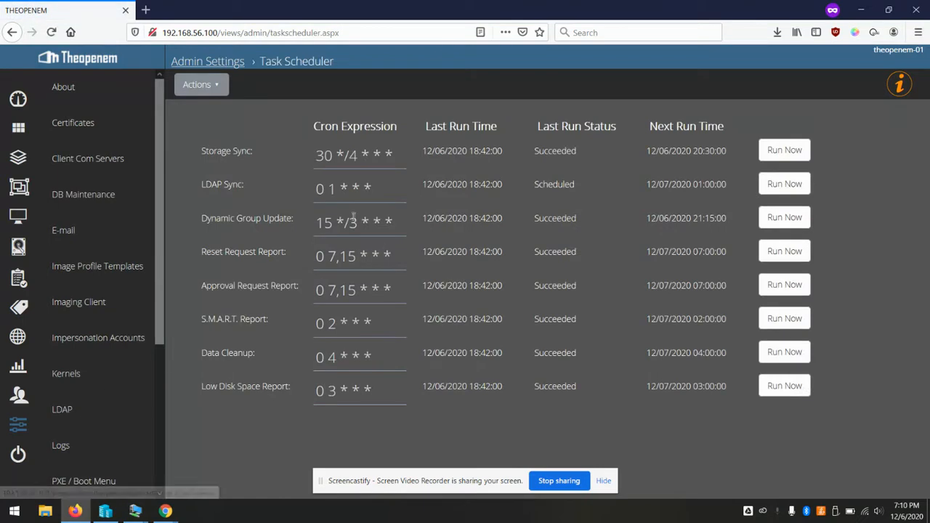
pyautogui.moveTo(200, 151); pyautogui.dragTo(325, 130)
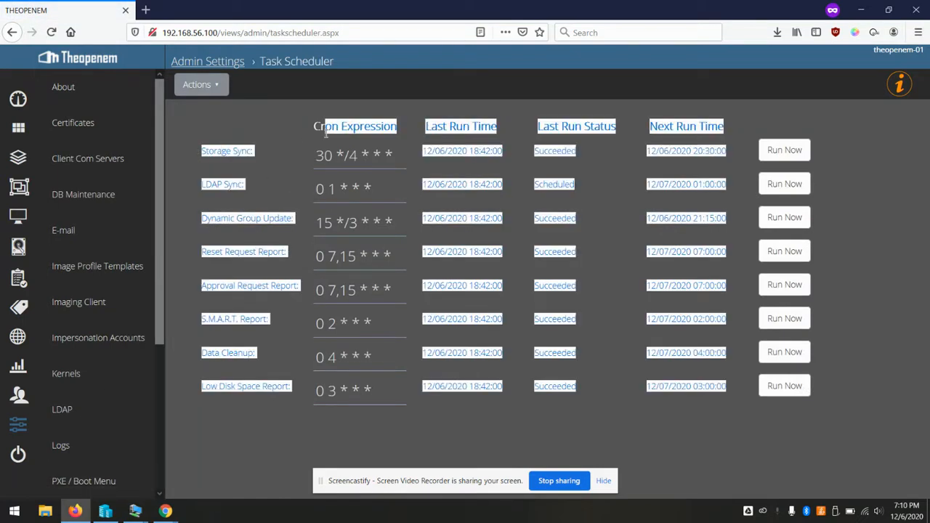
pyautogui.click(326, 133)
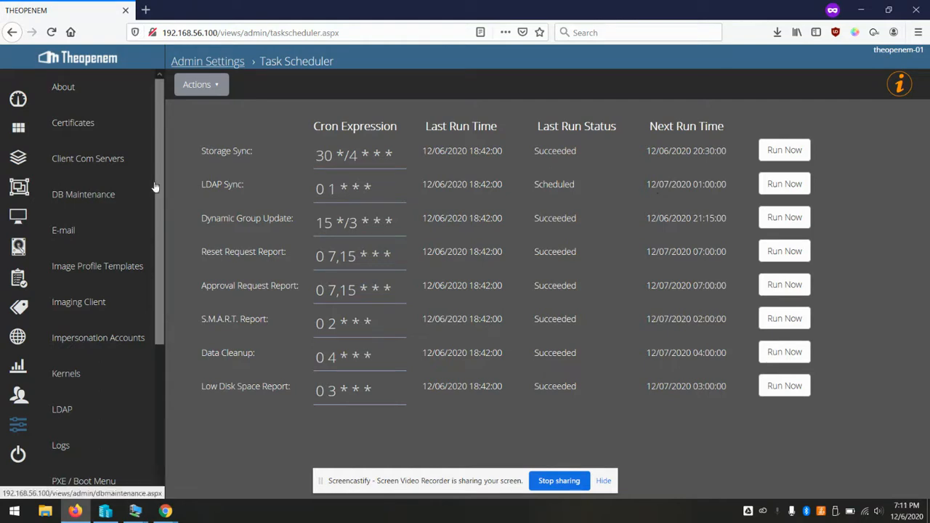
# Return to the Theopenem Images list, then bring Hyper-V Manager to the front
pyautogui.click(23, 250)
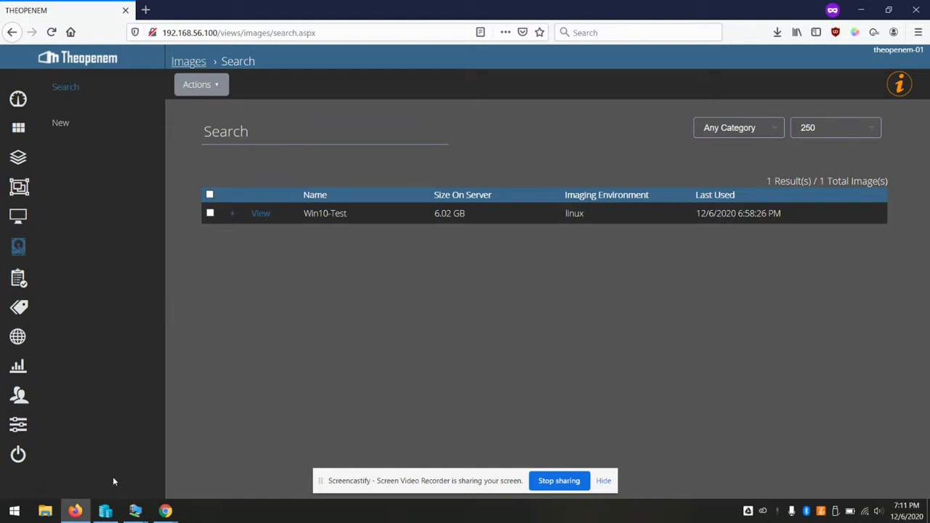
pyautogui.moveTo(129, 510)
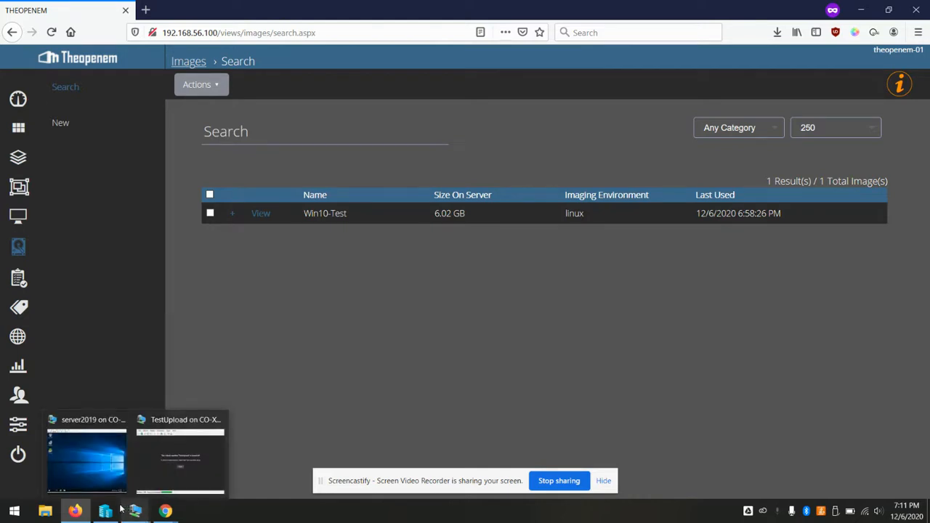
pyautogui.click(134, 510)
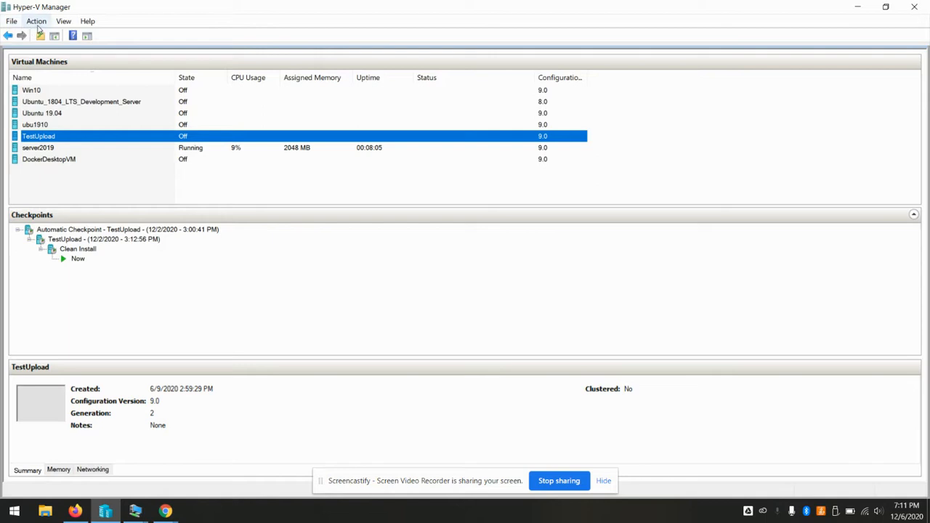
# Start the New Virtual Machine wizard and name the machine testpc
pyautogui.click(118, 190)
pyautogui.click(36, 21)
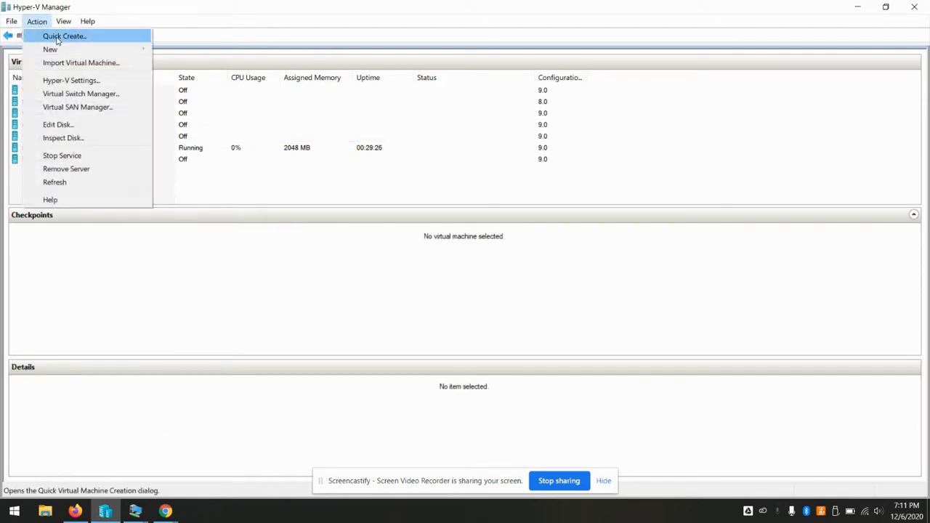
pyautogui.moveTo(85, 48)
pyautogui.click(193, 49)
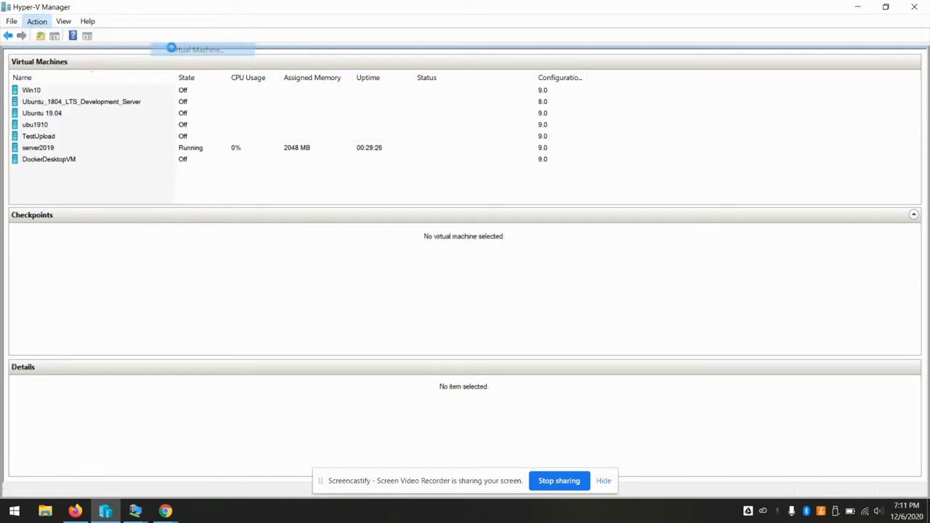
pyautogui.click(546, 391)
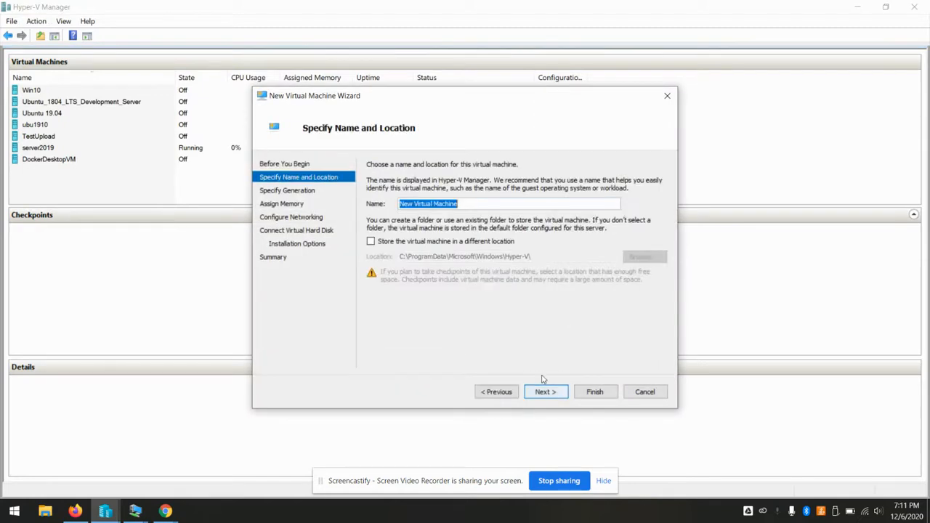
pyautogui.write('testpc')
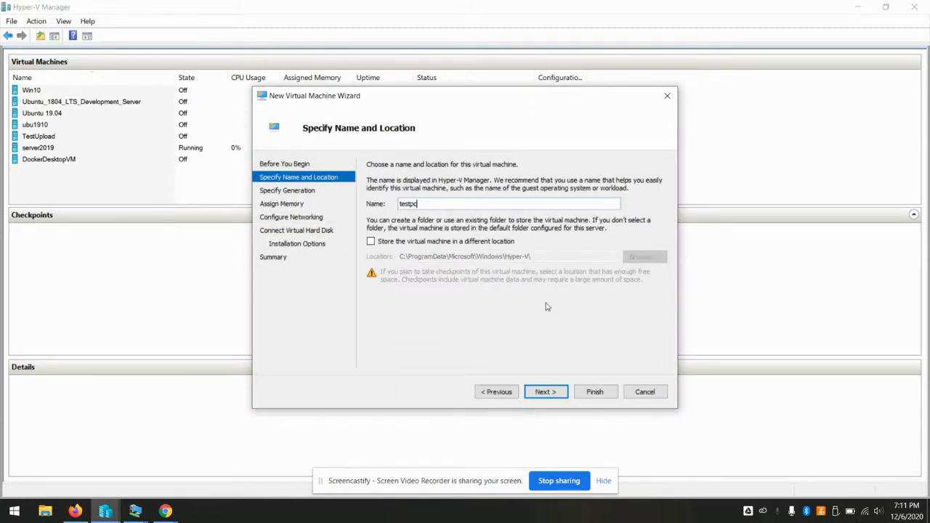
pyautogui.click(545, 393)
# Make it Generation 2 with dynamic memory off, connected to the Internal switch, and finish
pyautogui.click(393, 213)
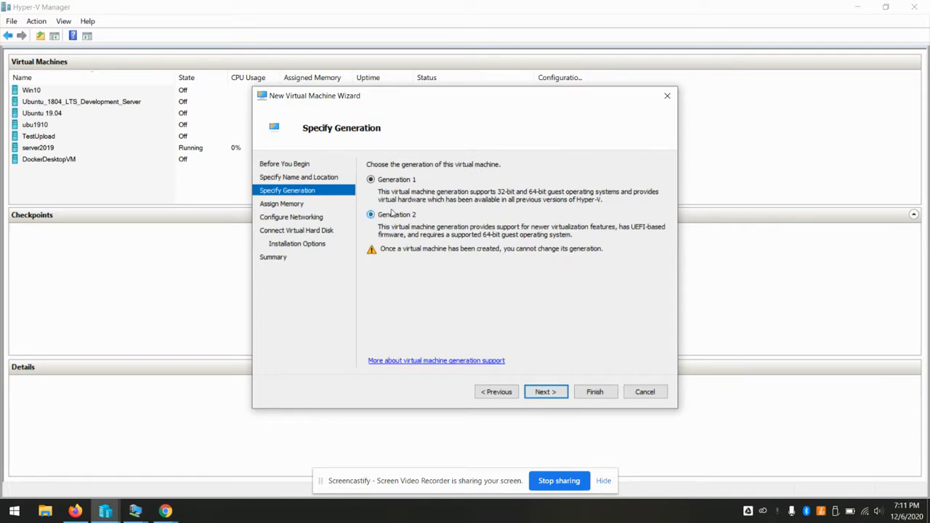
pyautogui.click(555, 391)
pyautogui.click(371, 211)
pyautogui.click(543, 392)
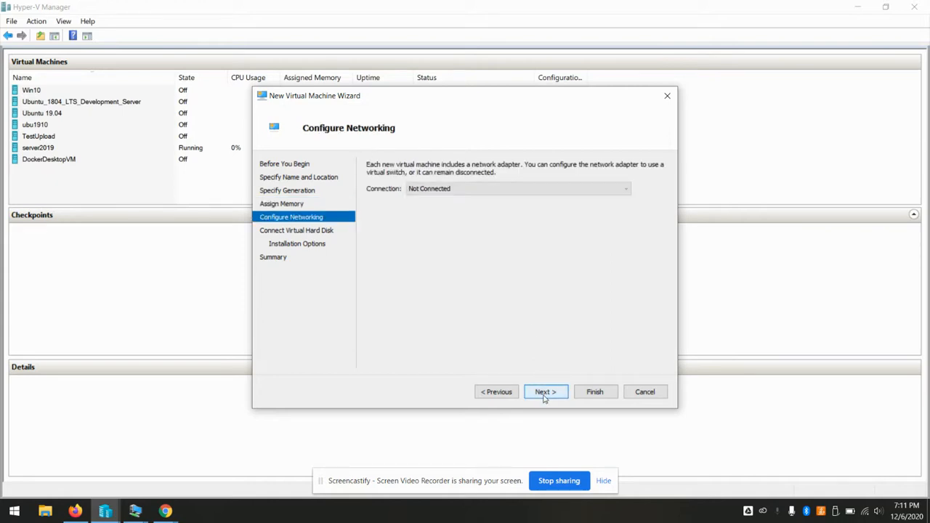
pyautogui.click(620, 189)
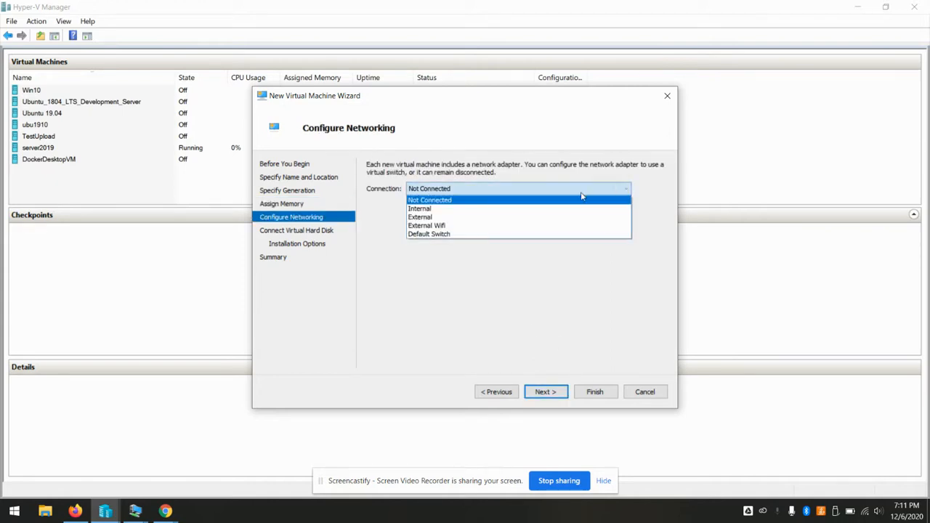
pyautogui.click(510, 212)
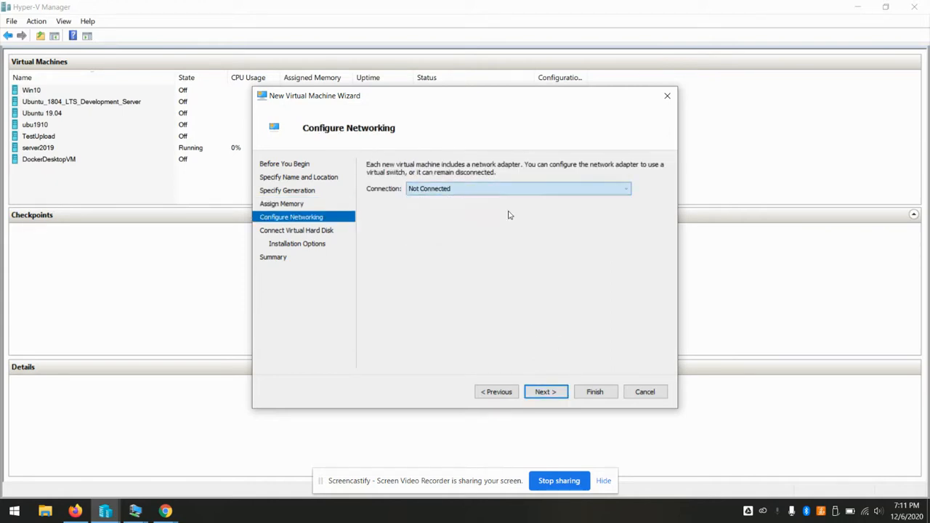
pyautogui.click(552, 393)
pyautogui.click(555, 392)
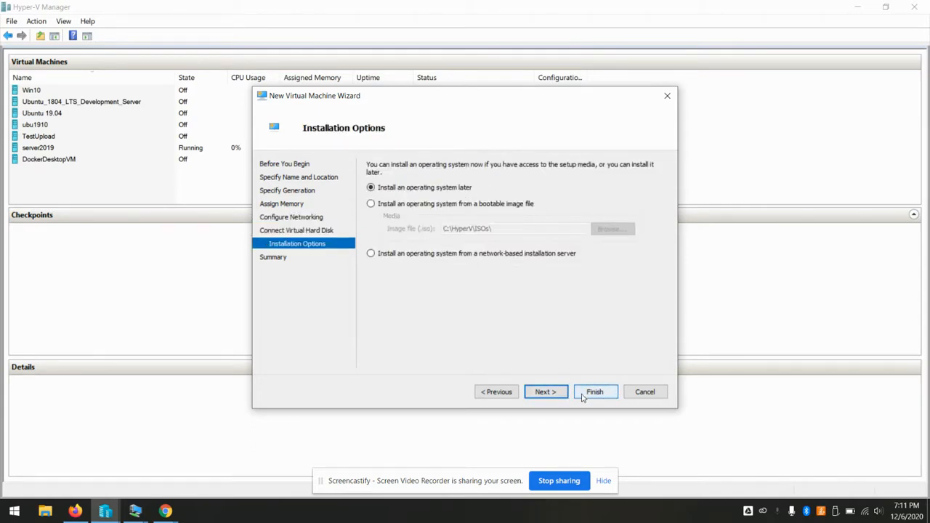
pyautogui.click(590, 394)
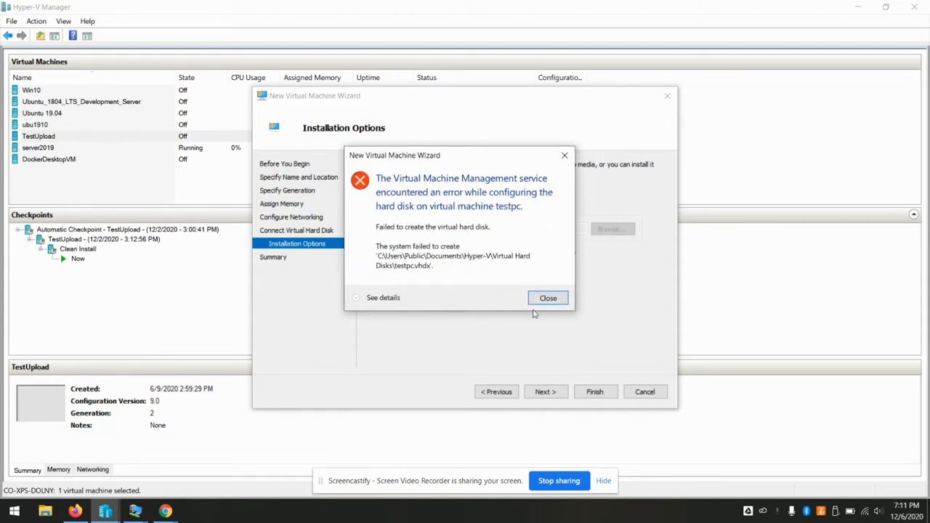
# After the file-exists error, rename the new disk to testpc1.vhdx and create the machine again
pyautogui.click(383, 298)
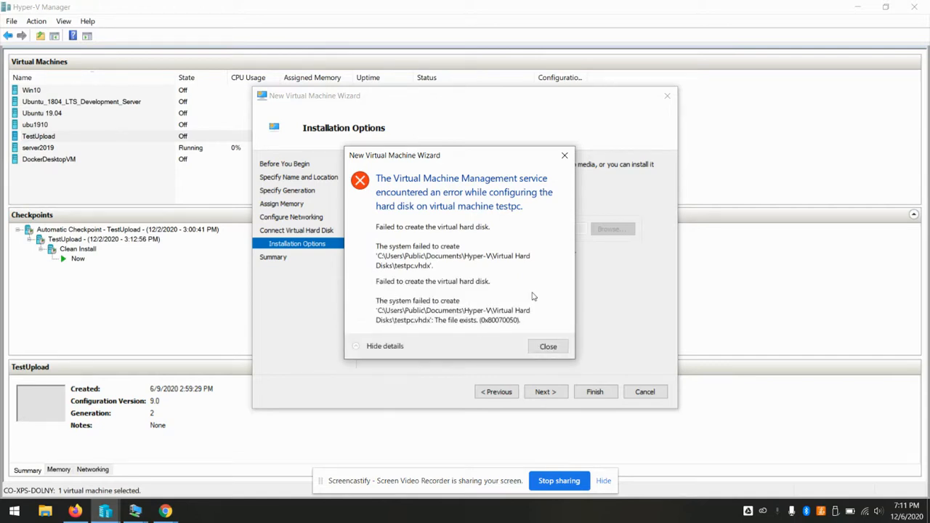
pyautogui.click(548, 347)
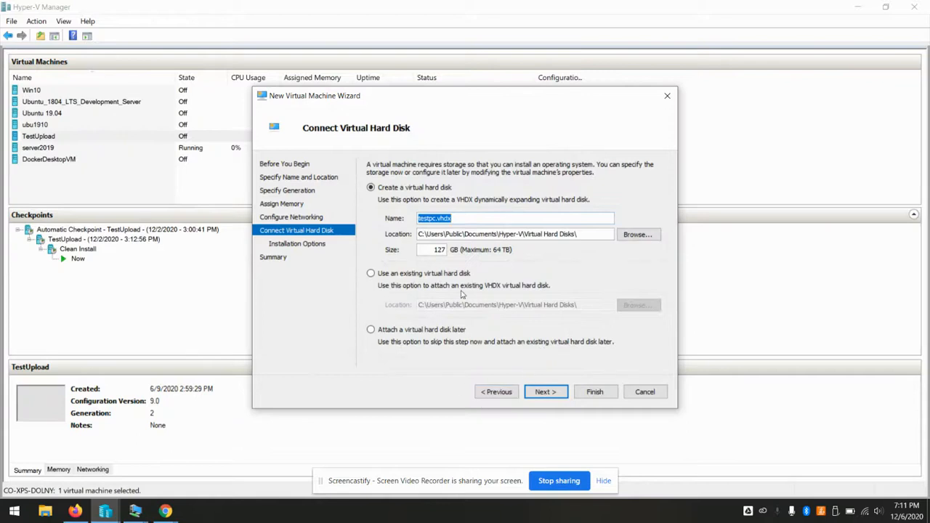
pyautogui.click(436, 218)
pyautogui.write('1')
pyautogui.click(552, 394)
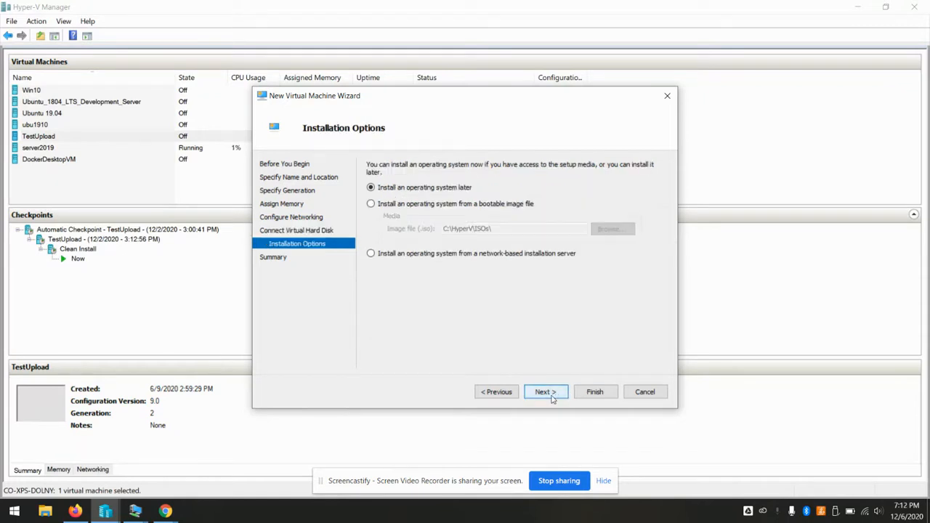
pyautogui.click(581, 393)
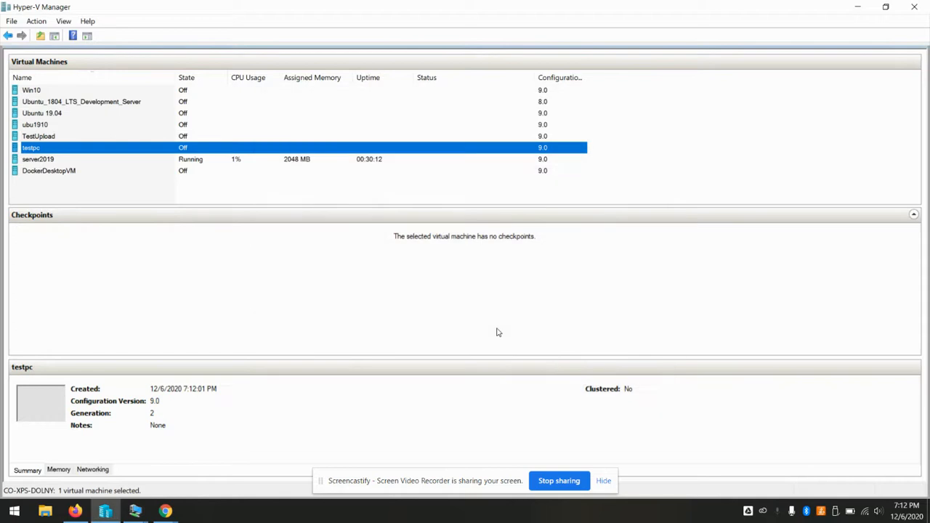
# Add a DVD drive to testpc's SCSI controller loaded with Desktop's clientboot(3).iso and apply
pyautogui.rightClick(42, 148)
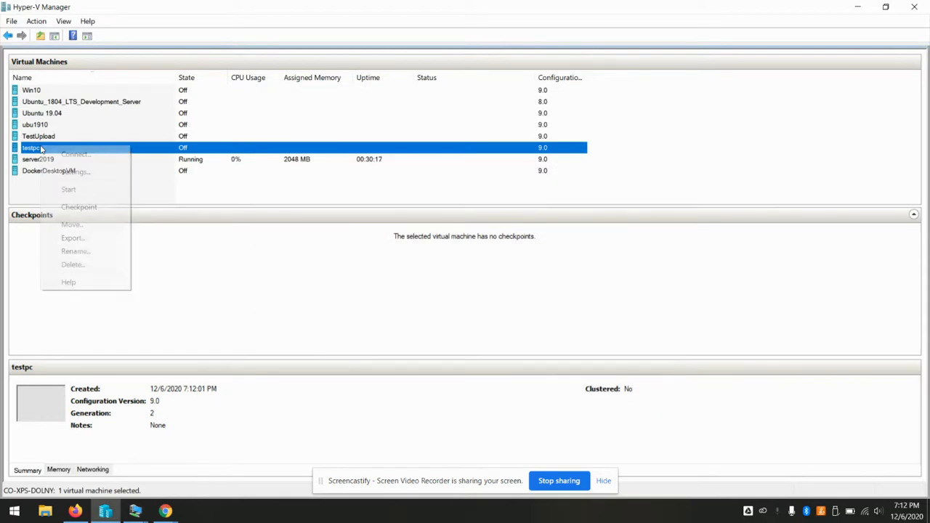
pyautogui.click(69, 172)
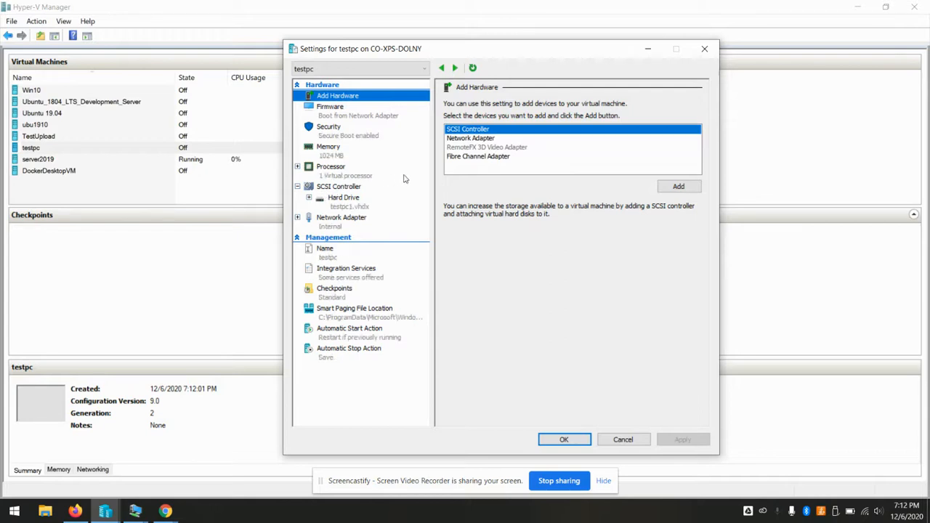
pyautogui.click(345, 190)
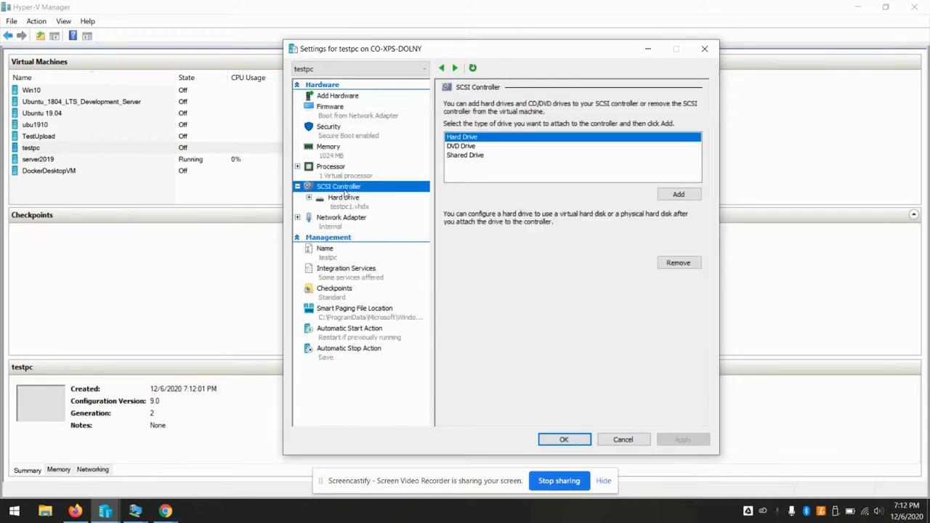
pyautogui.click(468, 146)
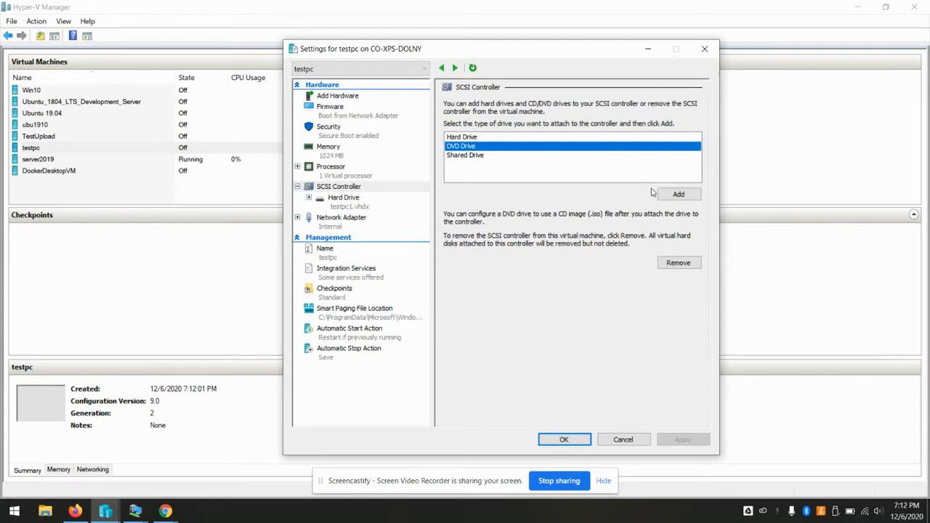
pyautogui.click(677, 196)
pyautogui.click(476, 184)
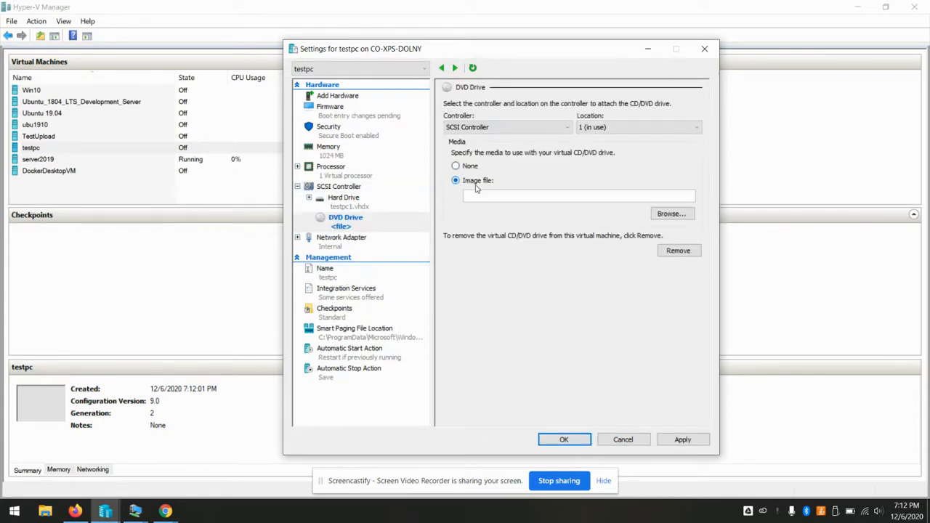
pyautogui.click(671, 214)
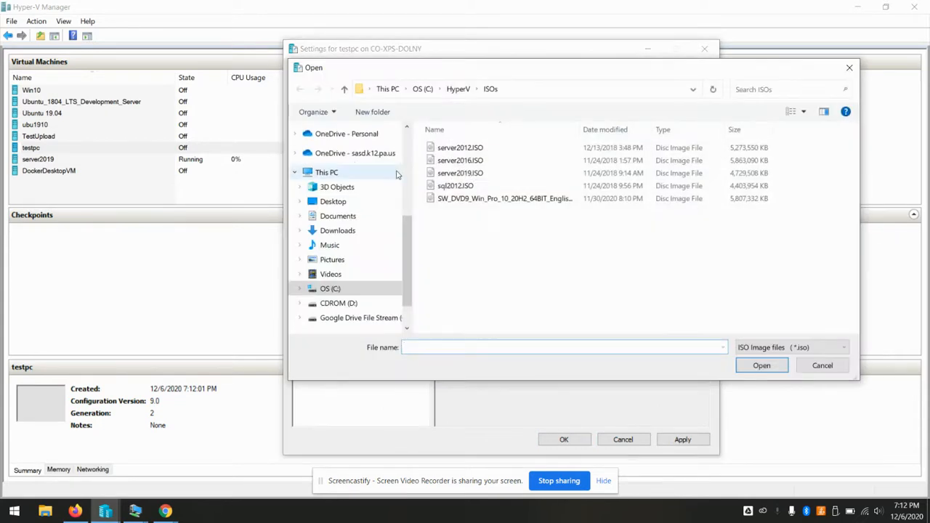
pyautogui.click(345, 206)
pyautogui.click(476, 149)
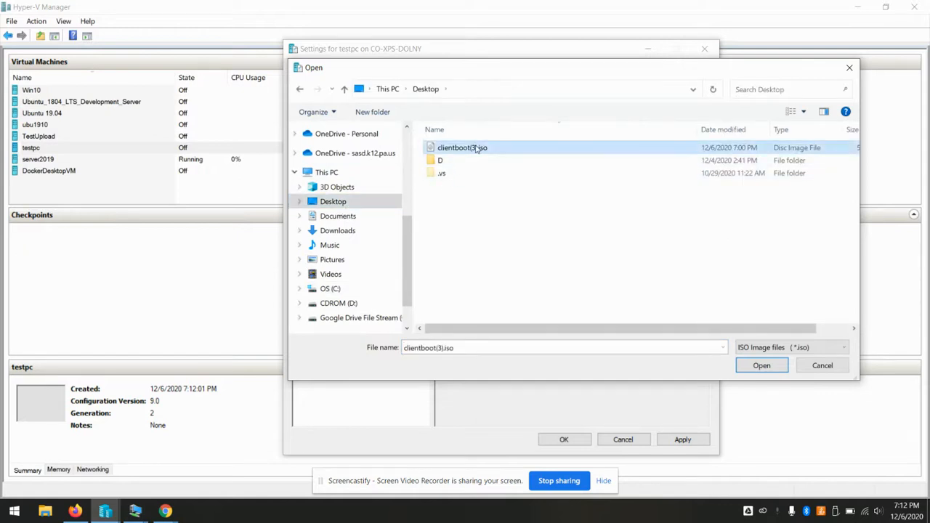
pyautogui.click(760, 365)
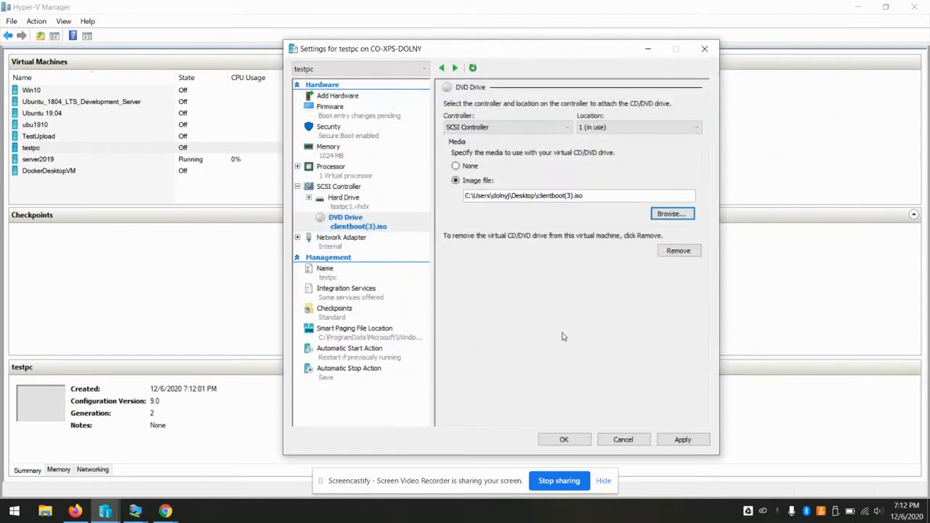
pyautogui.click(696, 441)
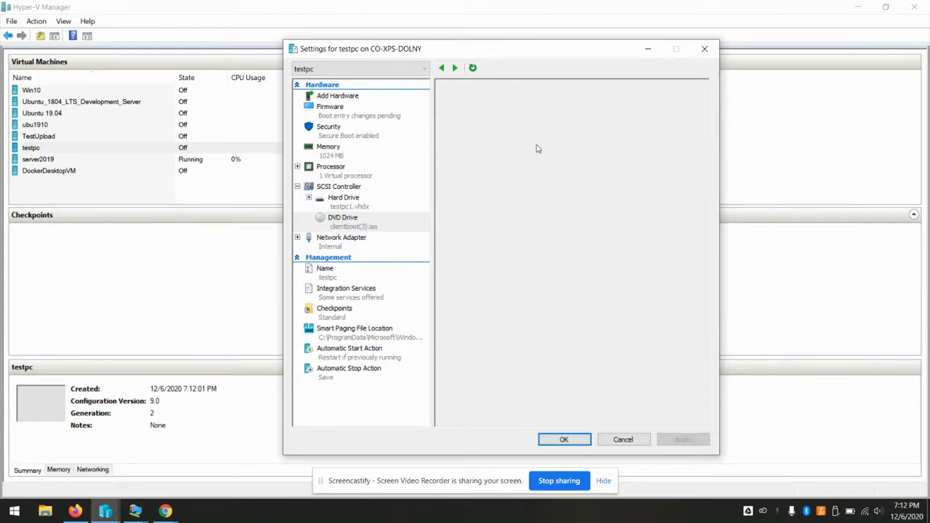
# Move the DVD Drive to the top of the firmware boot order
pyautogui.click(514, 163)
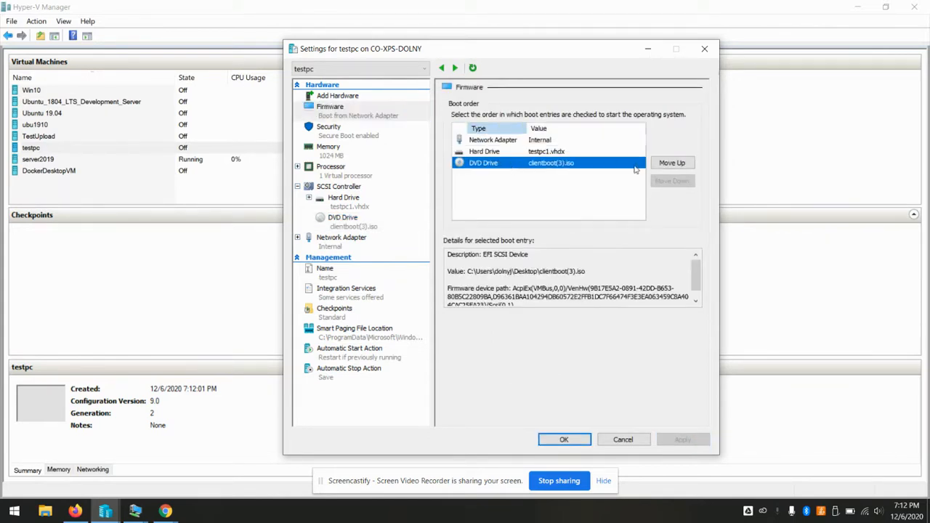
pyautogui.click(671, 163)
pyautogui.click(672, 163)
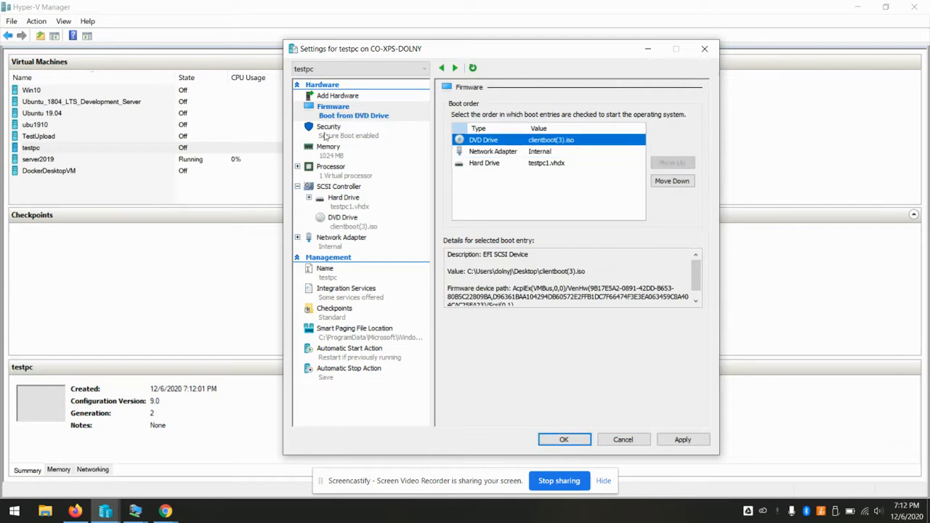
# Set the secure boot template to Microsoft UEFI Certificate Authority
pyautogui.click(341, 136)
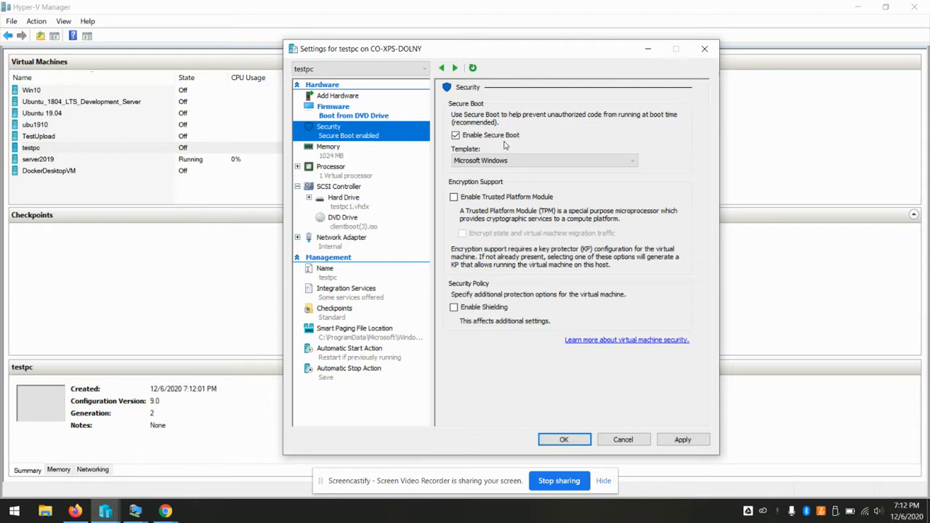
pyautogui.click(619, 163)
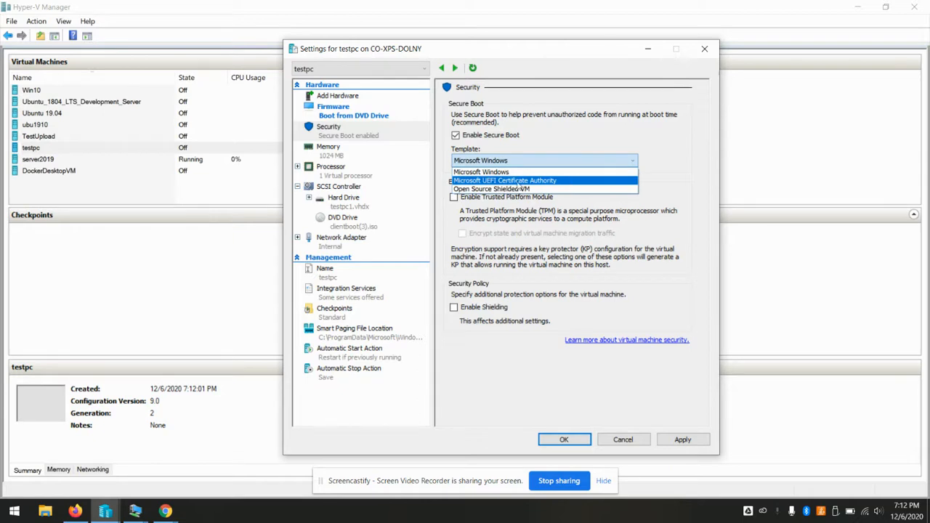
pyautogui.click(516, 182)
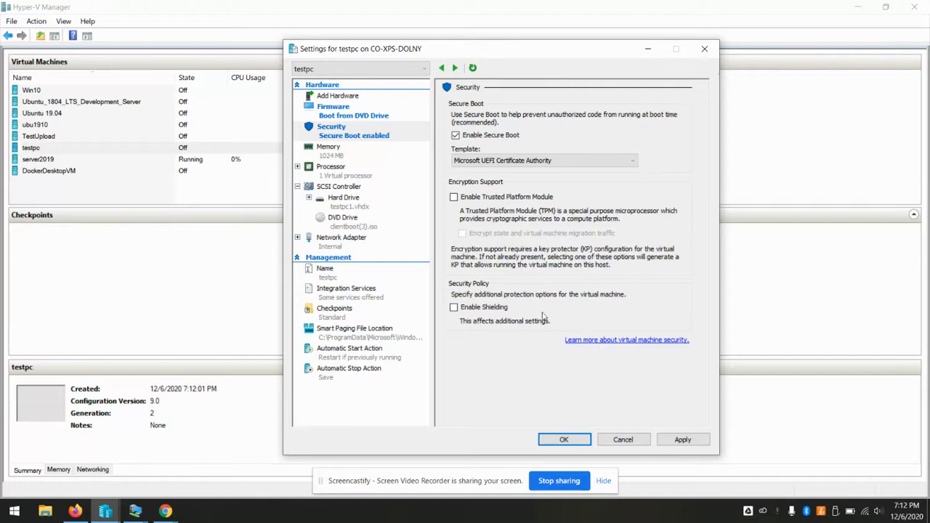
# Save the settings, connect to testpc, power it on and boot the Theopenem GRUB entry
pyautogui.click(560, 439)
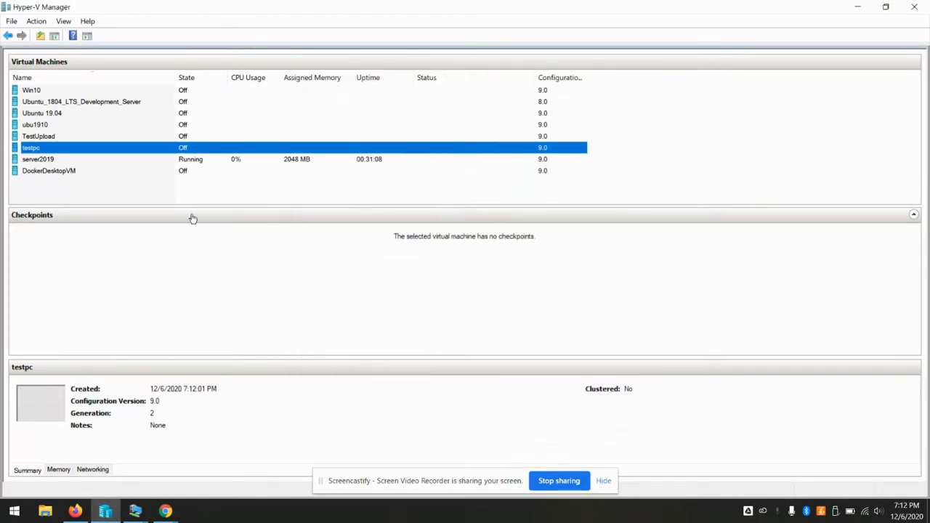
pyautogui.rightClick(124, 150)
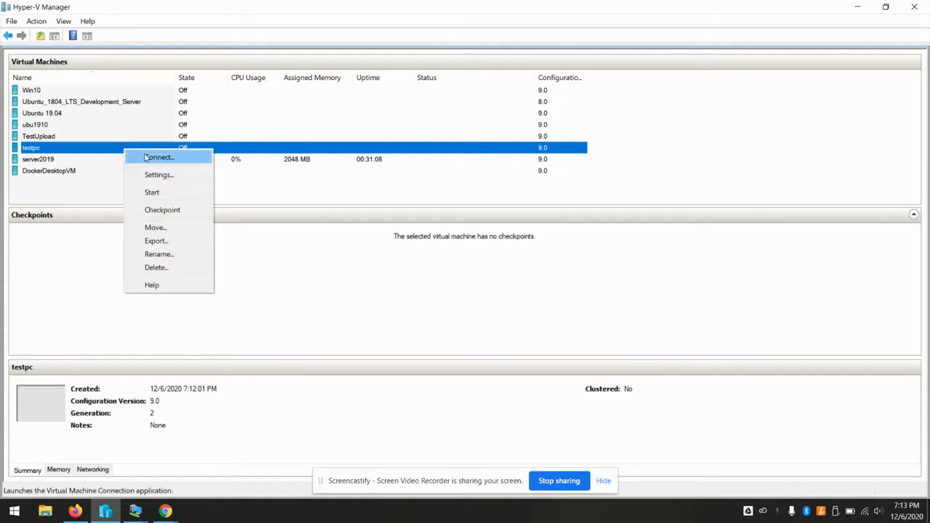
pyautogui.click(145, 157)
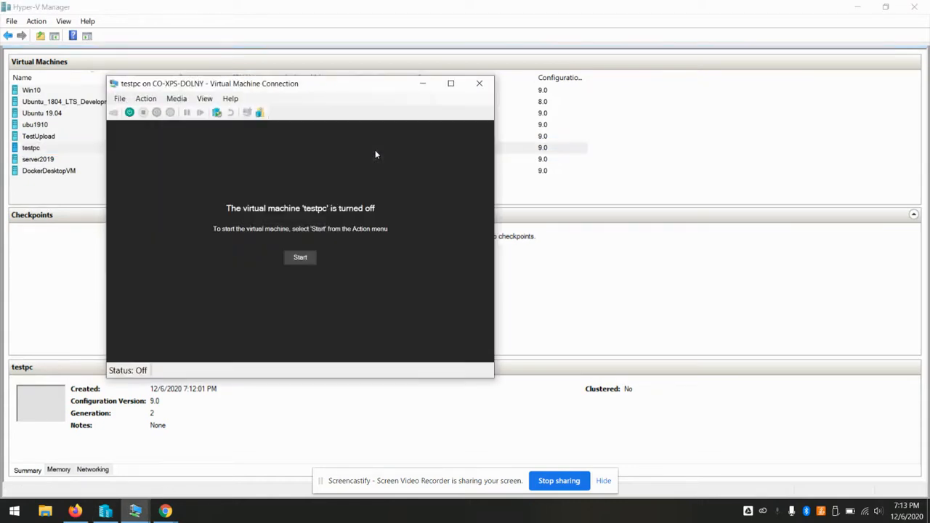
pyautogui.click(294, 258)
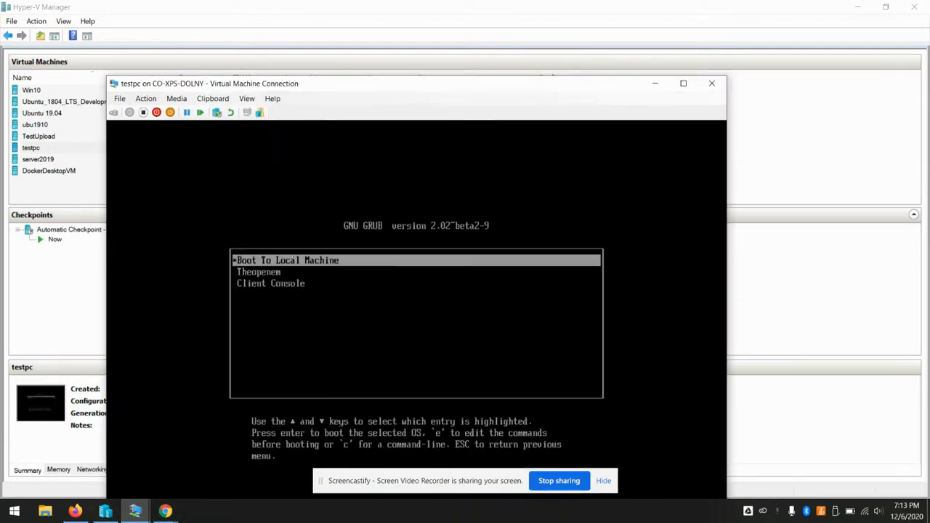
pyautogui.moveTo(452, 90); pyautogui.dragTo(481, 33)
pyautogui.press('Down')
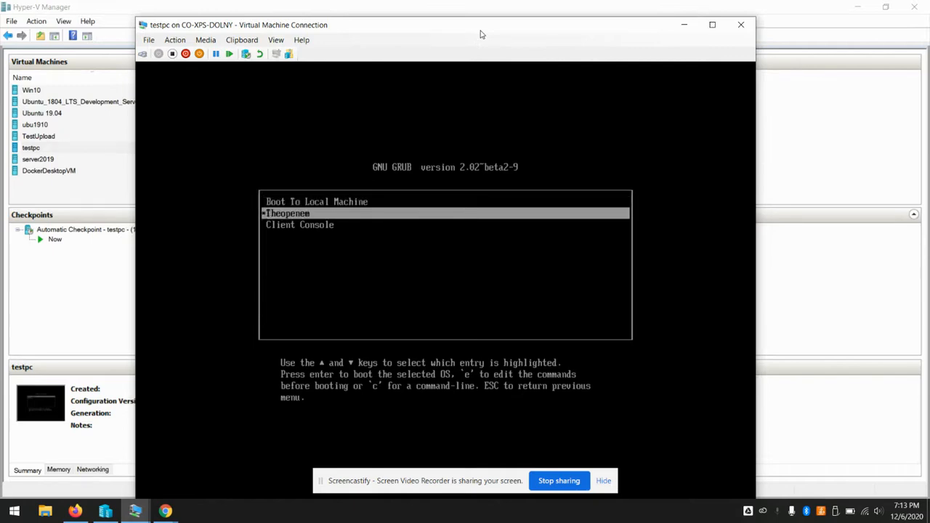
pyautogui.press('Return')
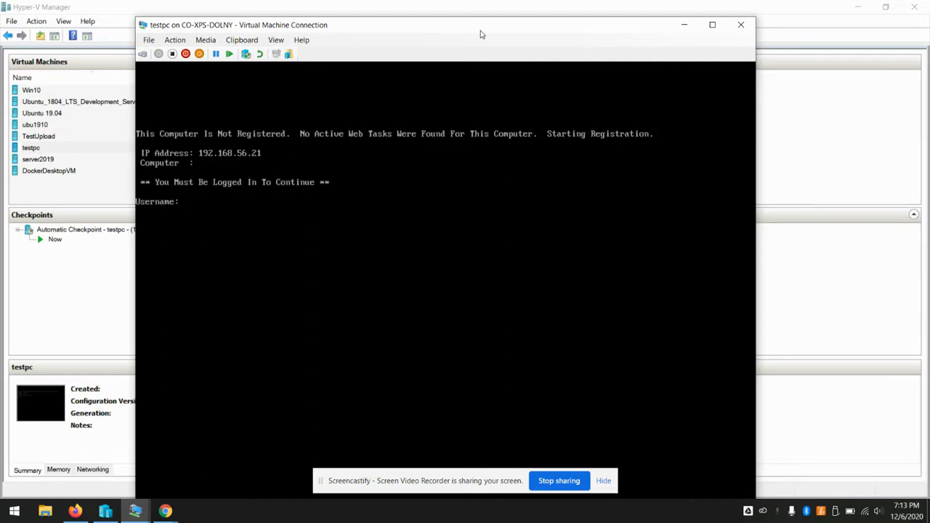
# Log in with the admin username, register the computer as testpc, and choose Start On Demand Task
pyautogui.write('toemsadmin')
pyautogui.press('Return')
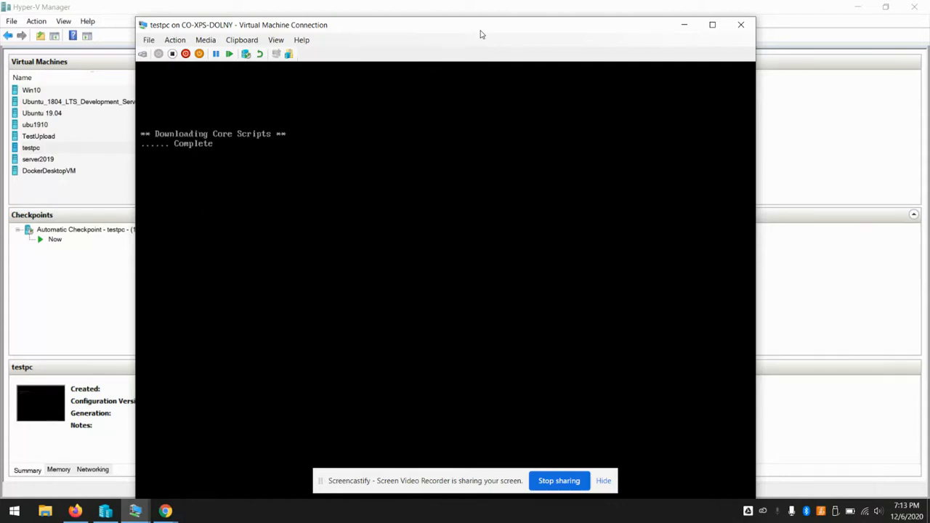
pyautogui.write('testpc')
pyautogui.press('Return')
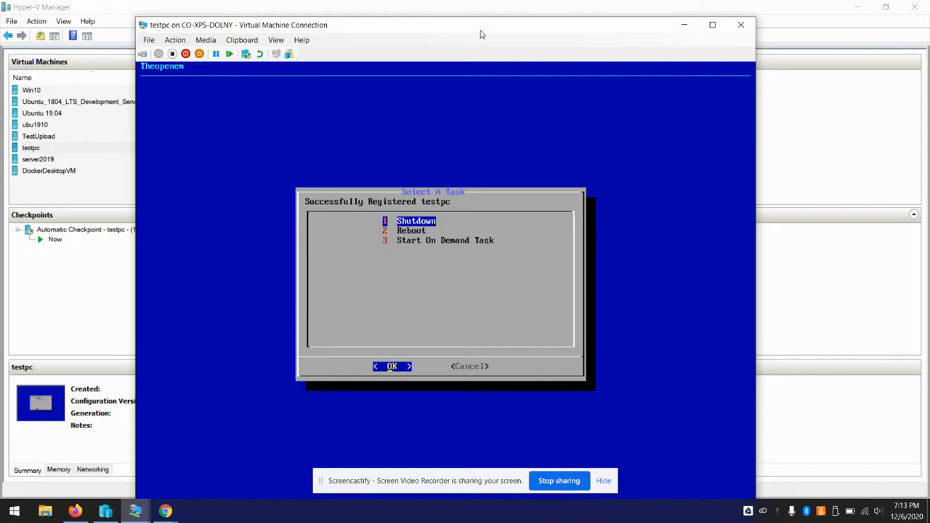
pyautogui.press('Down')
pyautogui.press('Down')
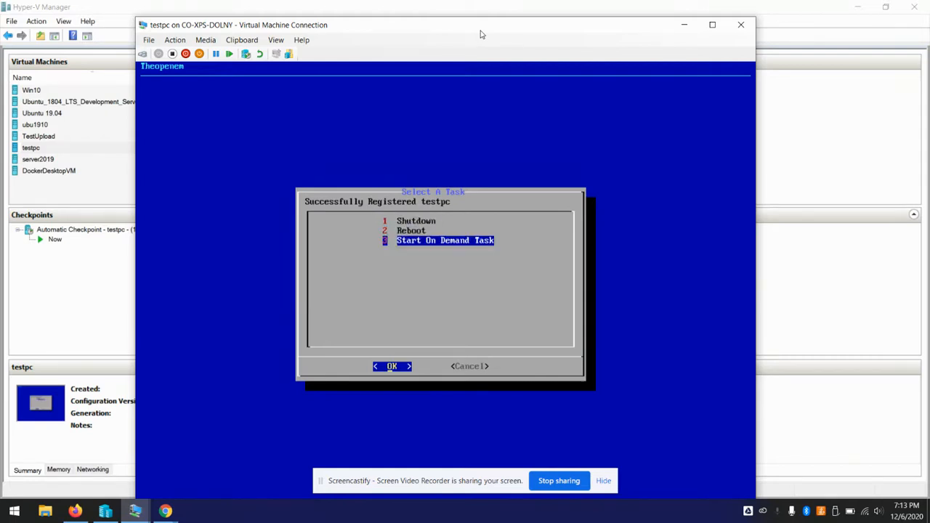
pyautogui.press('Return')
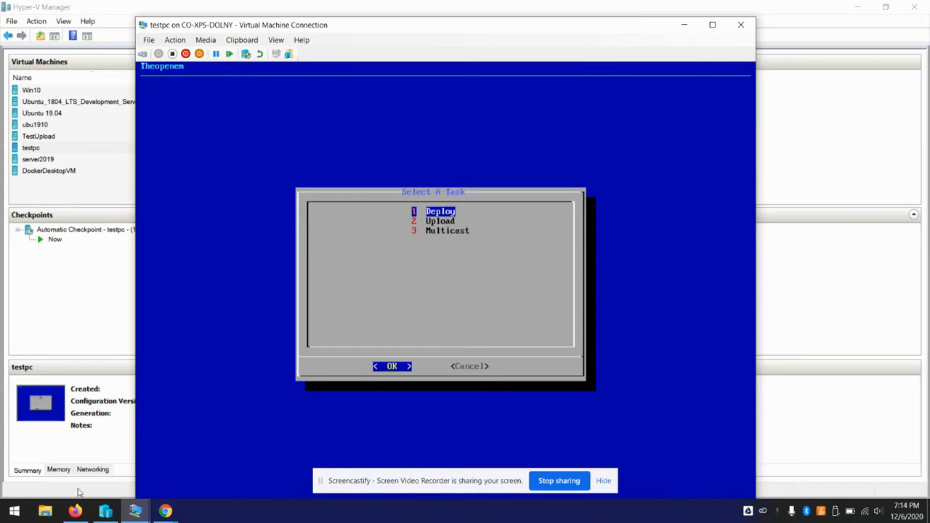
# In Firefox, run Computers > Search Image Only to see the new TESTPC entry
pyautogui.click(76, 510)
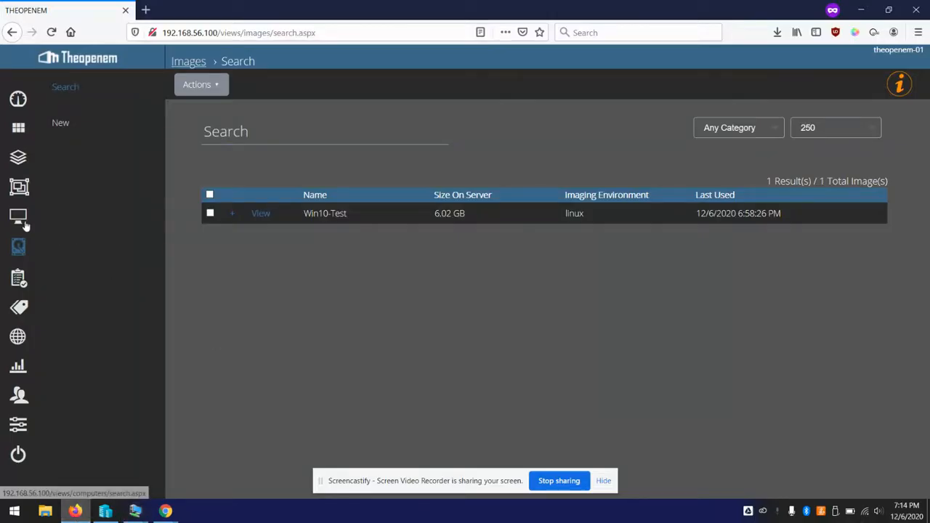
pyautogui.click(25, 220)
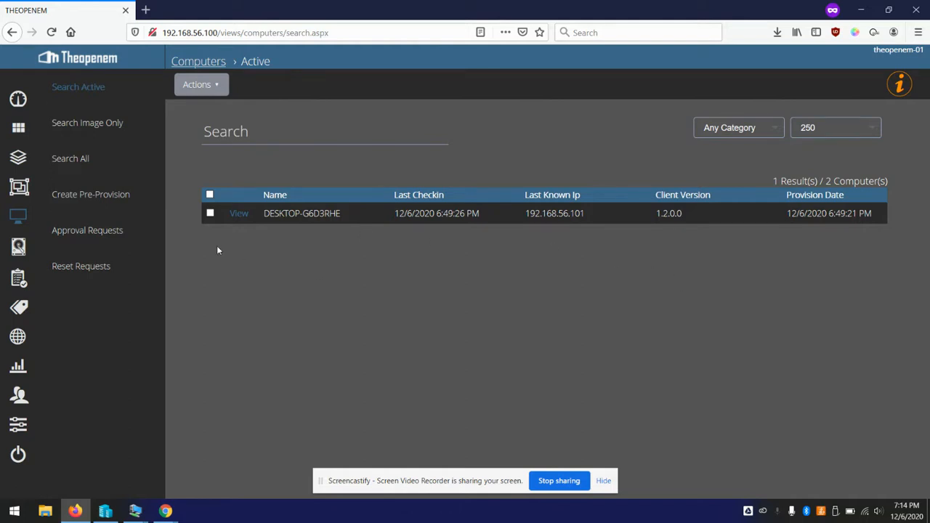
pyautogui.click(91, 129)
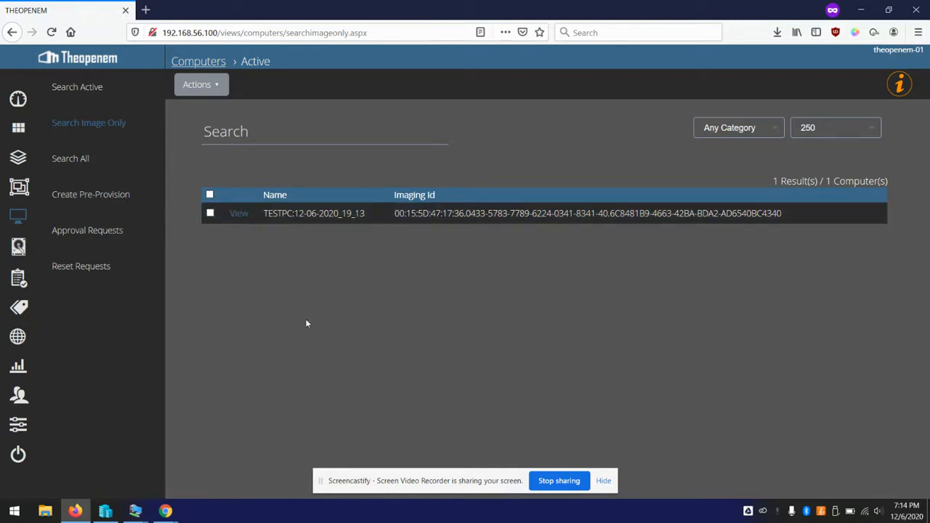
# Back in testpc's console, choose Deploy and confirm the Win10-Test image to start imaging
pyautogui.moveTo(136, 513)
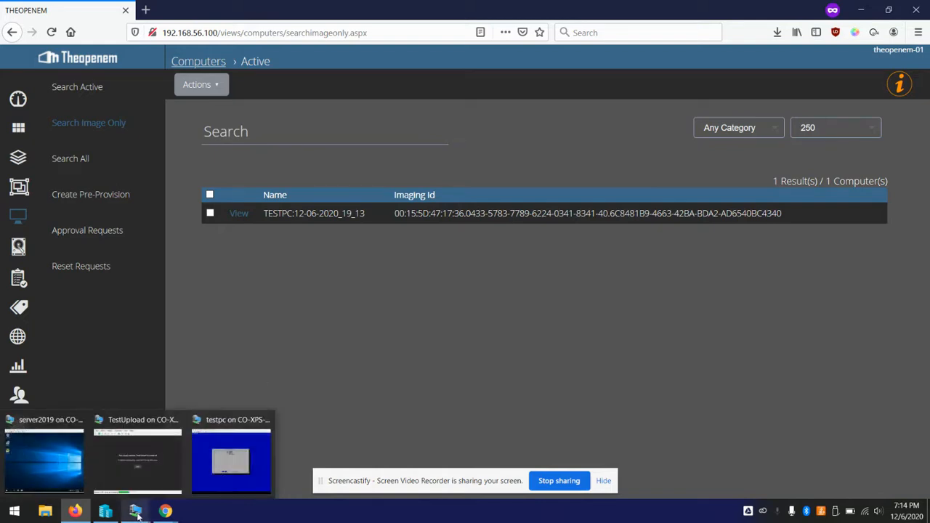
pyautogui.click(214, 481)
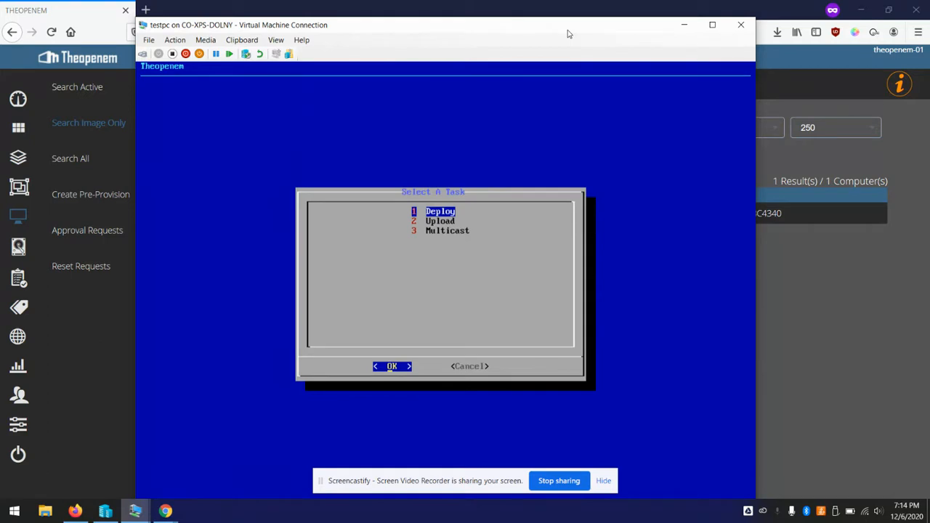
pyautogui.press('Return')
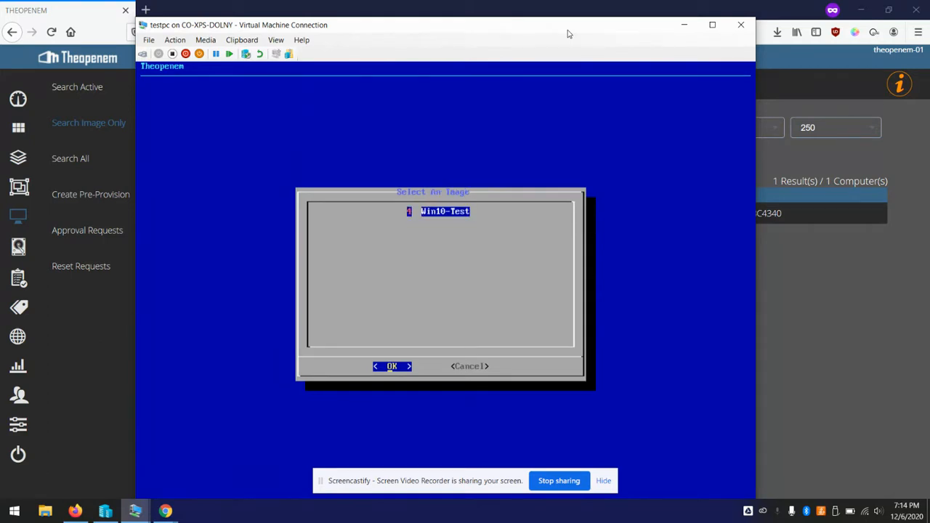
pyautogui.press('Return')
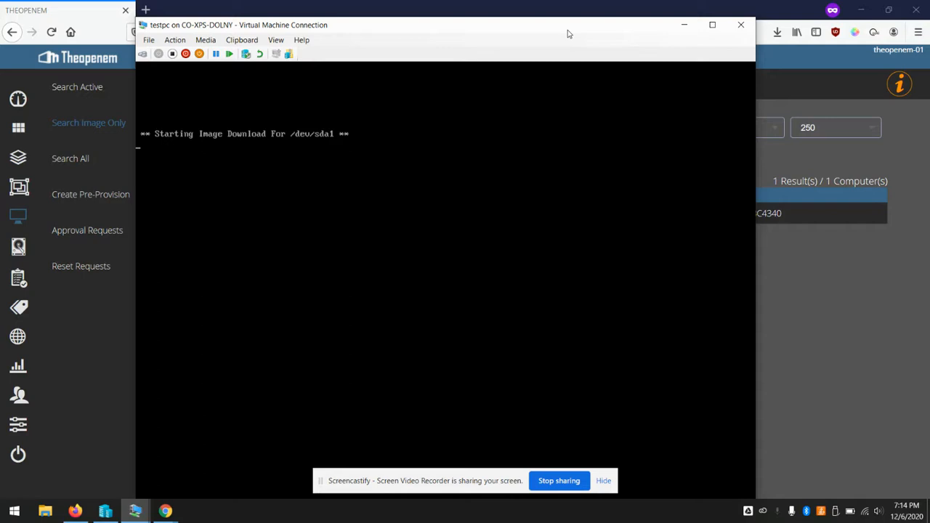
# In Firefox, view All Active Tasks showing TESTPC's onddeploy task in progress
pyautogui.click(863, 341)
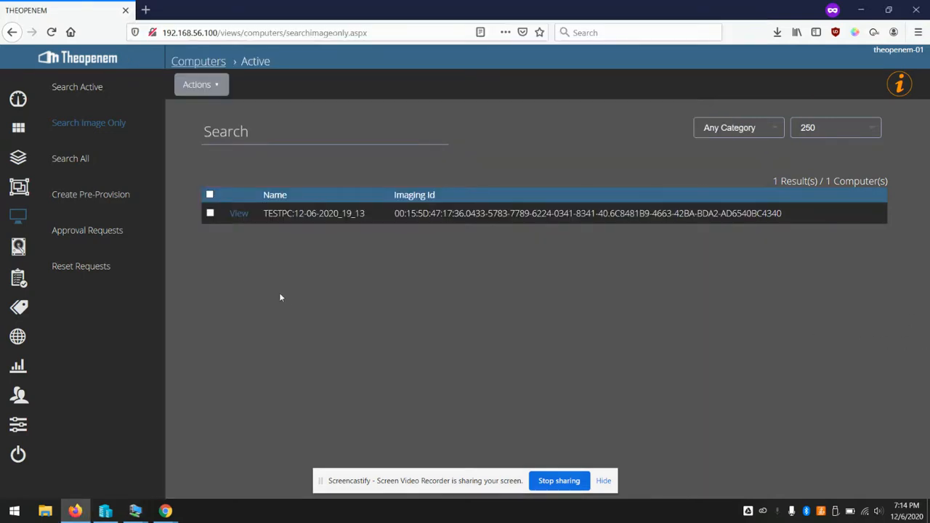
pyautogui.click(18, 217)
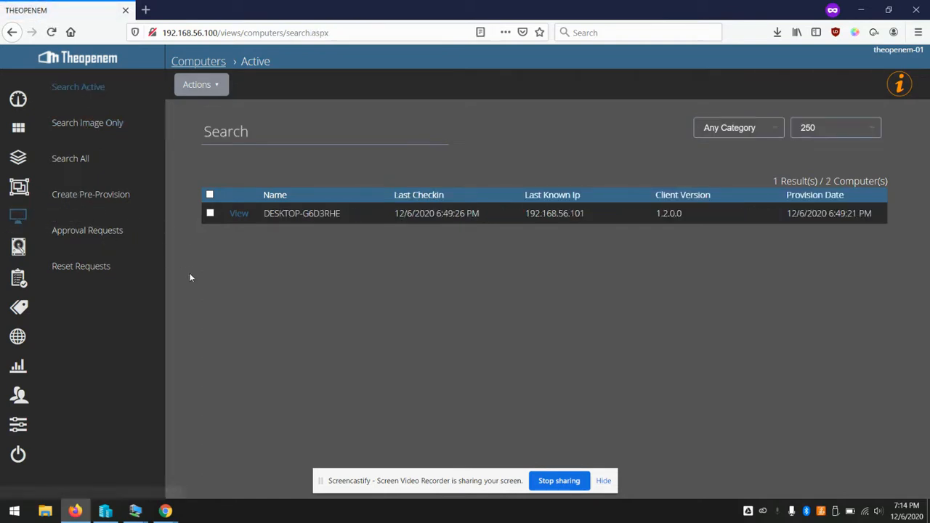
pyautogui.click(20, 282)
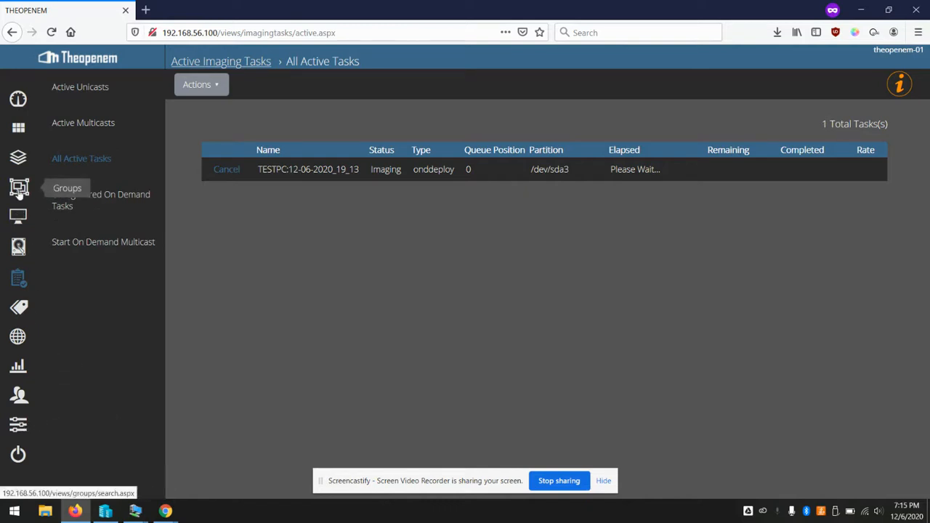
# From the Images list, open Win10-Test's Image Profiles and view the Default LIE Block profile
pyautogui.click(17, 254)
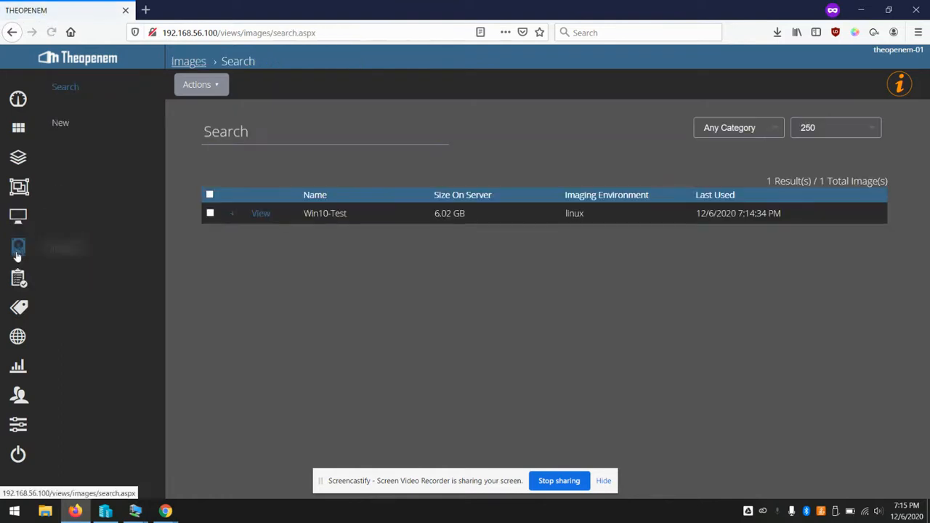
pyautogui.click(260, 213)
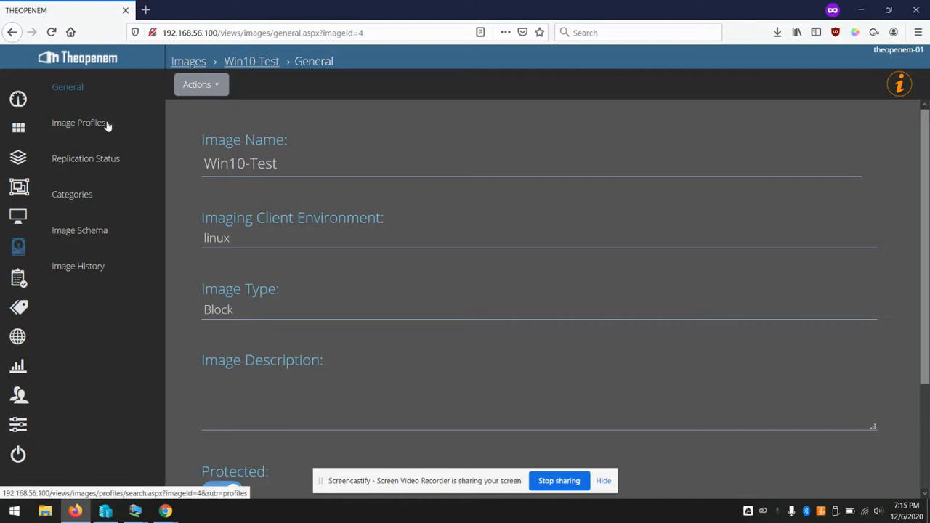
pyautogui.click(79, 123)
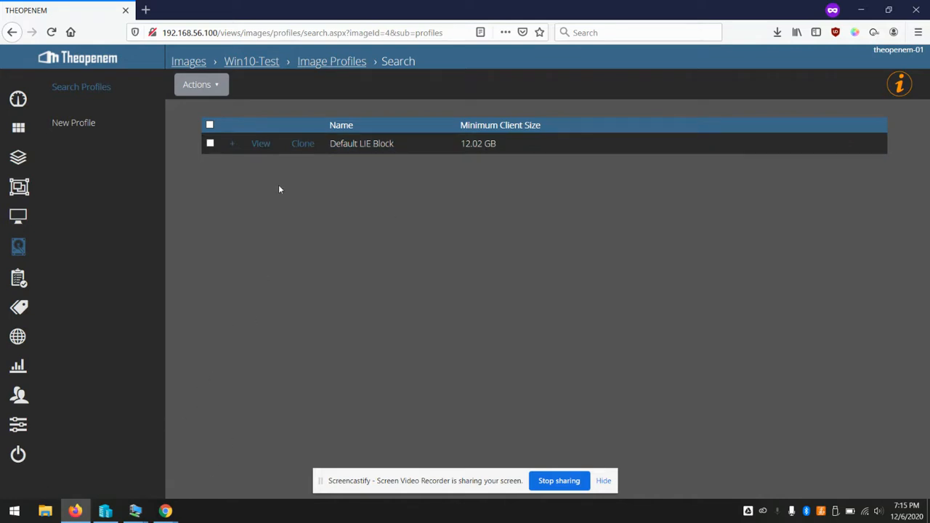
pyautogui.click(259, 144)
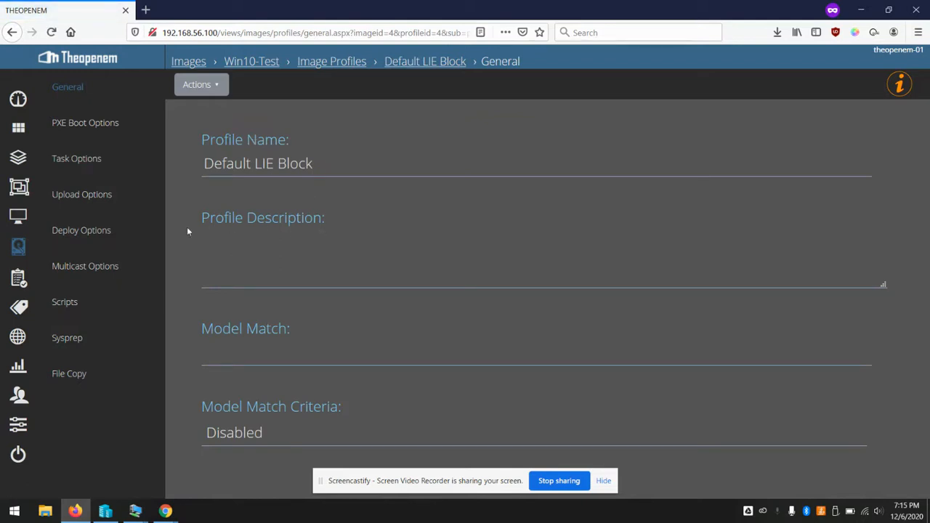
# In the profile's Deploy Options, keep Create Partitions Method set to Dynamic
pyautogui.click(77, 237)
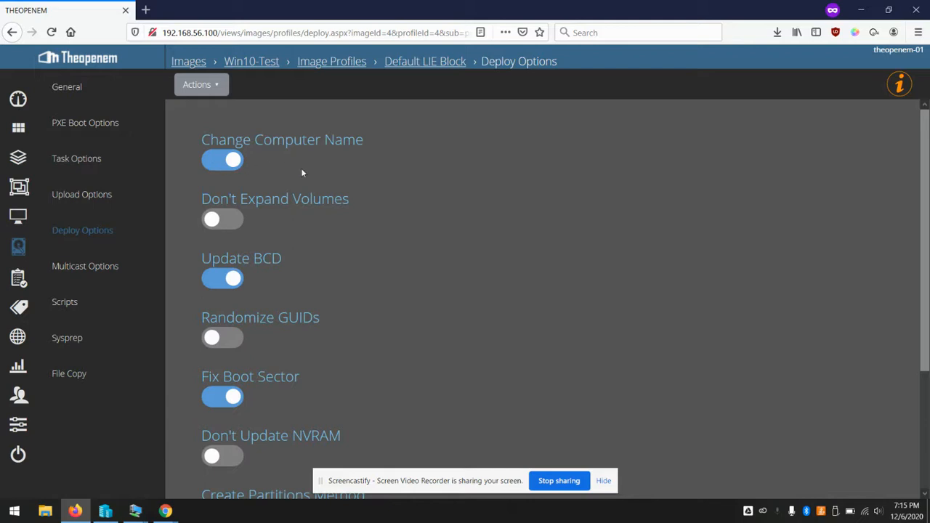
pyautogui.scroll(-1, 446, 236)
pyautogui.scroll(-2, 446, 236)
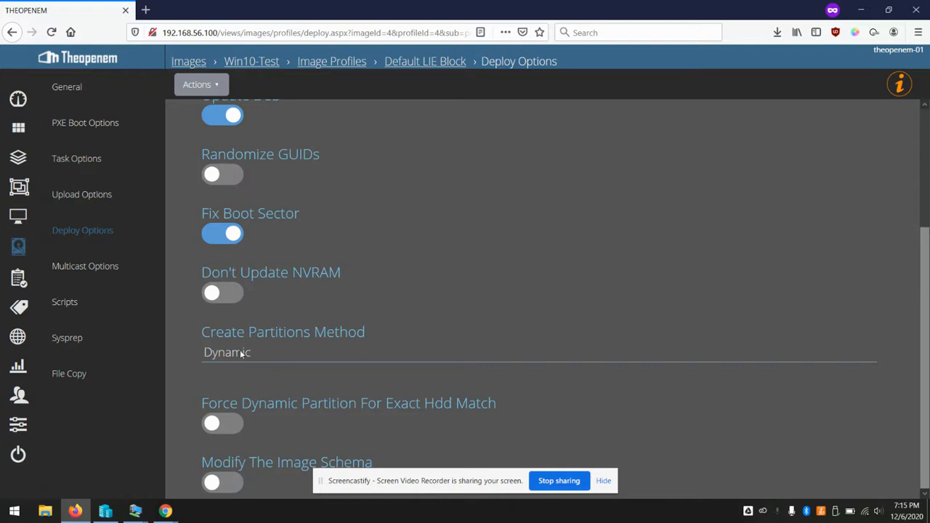
pyautogui.click(283, 361)
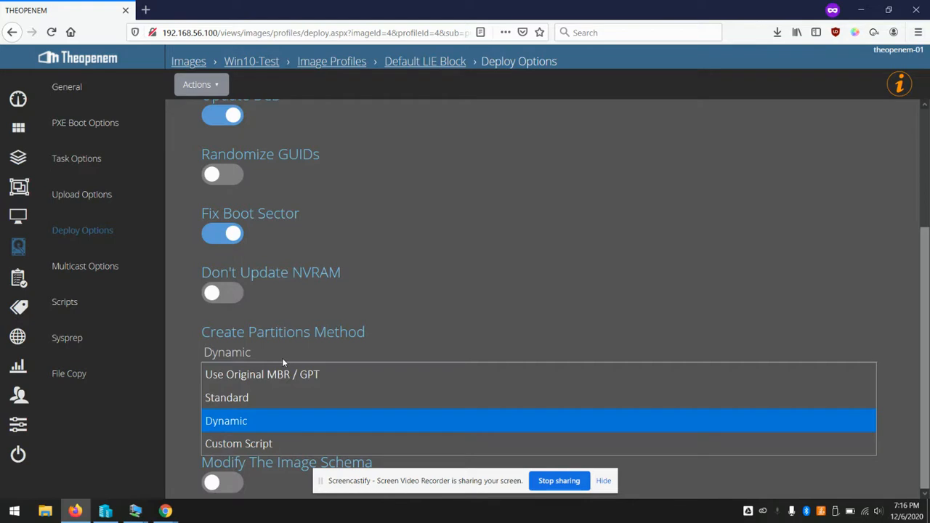
pyautogui.click(243, 428)
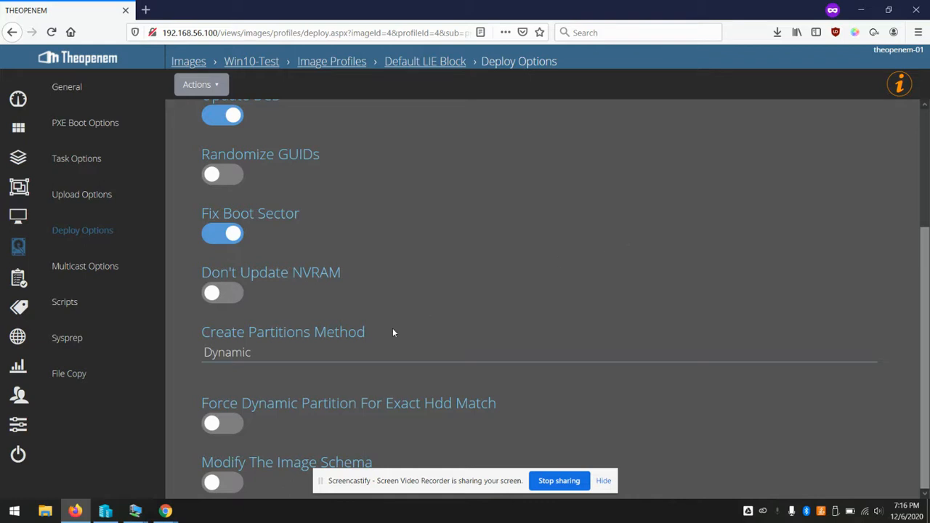
pyautogui.moveTo(135, 511)
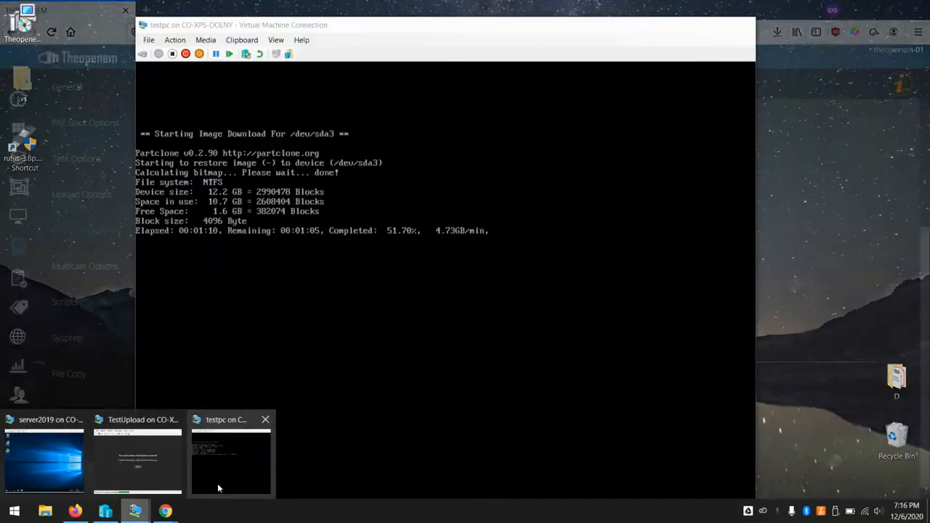
pyautogui.click(217, 483)
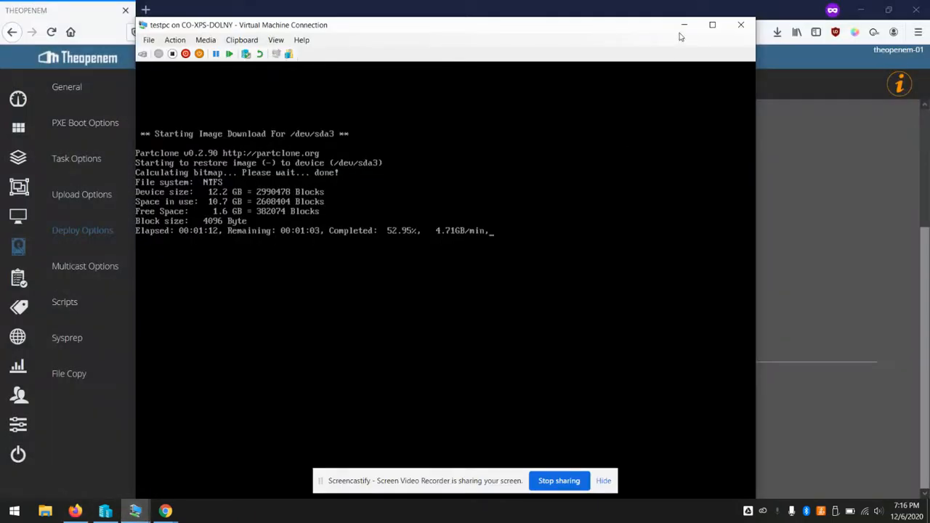
pyautogui.click(683, 28)
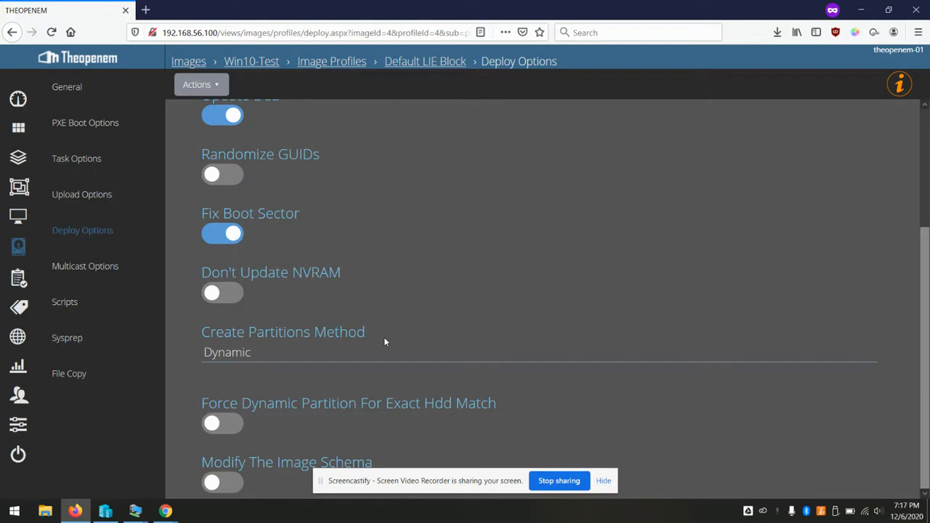
# Set the Default LIE Block Create Partitions Method to Standard instead of Dynamic
pyautogui.click(310, 356)
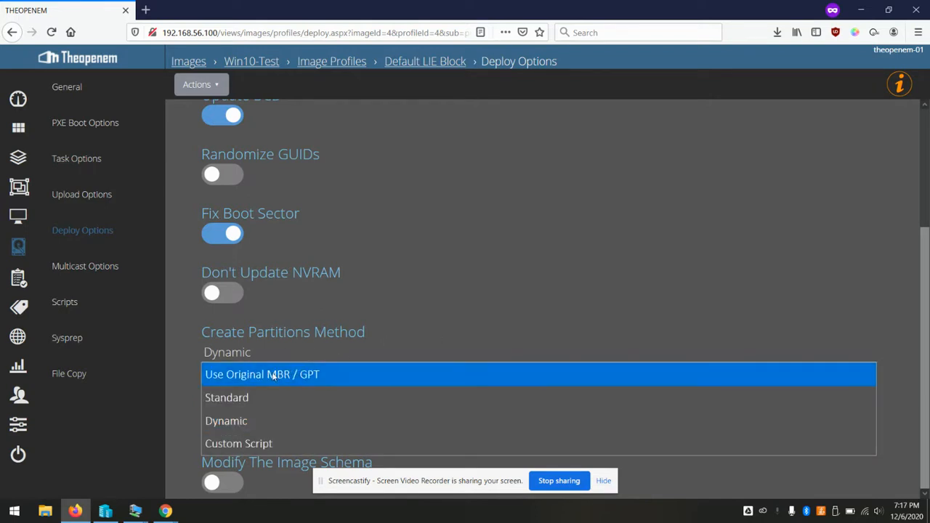
pyautogui.click(231, 398)
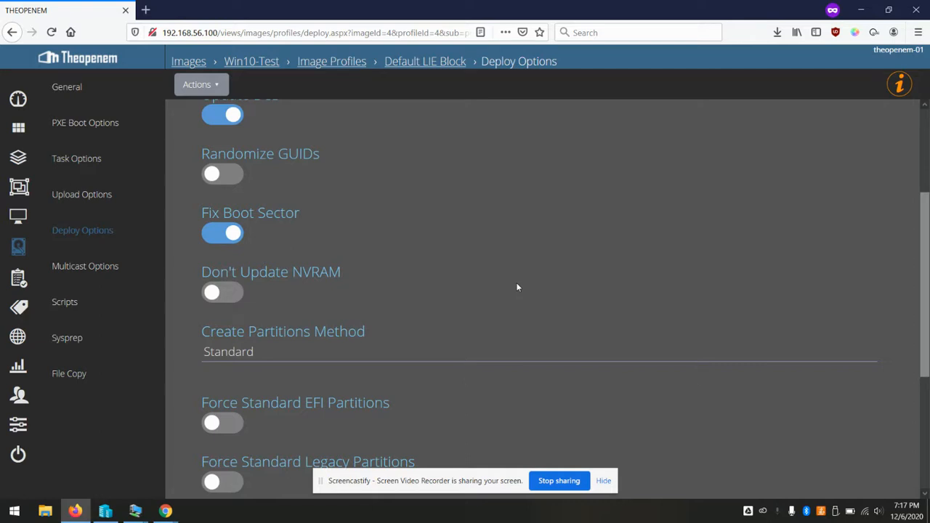
pyautogui.scroll(-2, 517, 287)
pyautogui.scroll(1, 517, 288)
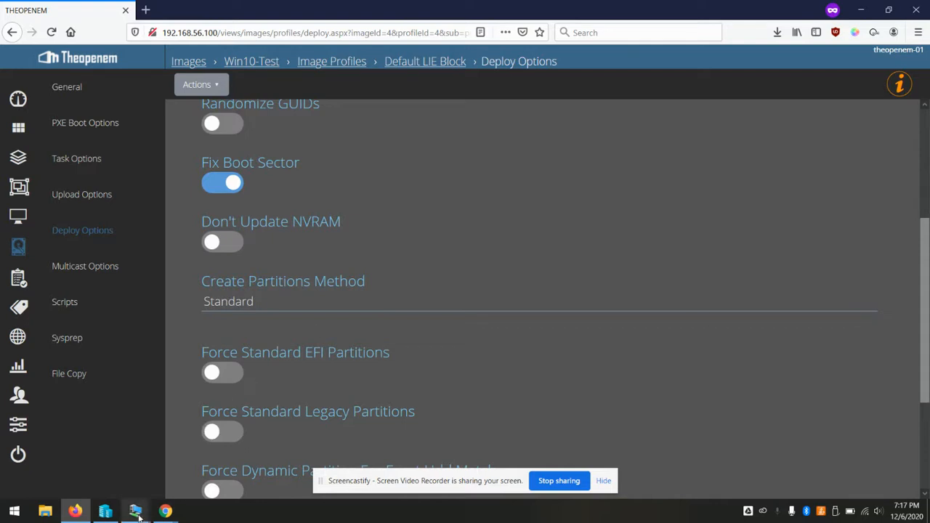
# Turn off the testpc VM from its GRUB-stuck console and confirm the shutdown
pyautogui.moveTo(135, 511)
pyautogui.click(220, 476)
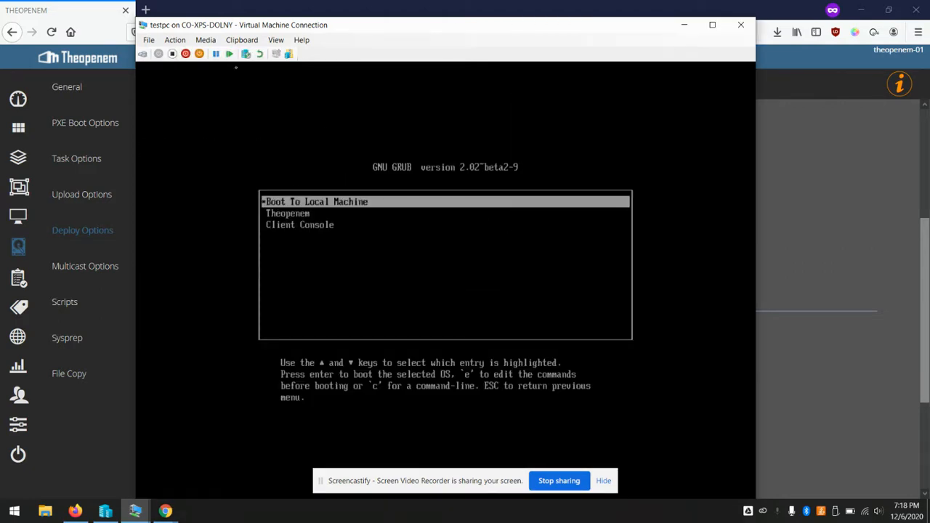
pyautogui.click(172, 54)
pyautogui.click(465, 303)
# In testpc's settings, move the bootmgfw.efi entry above the DVD drive in firmware boot order and apply
pyautogui.click(152, 42)
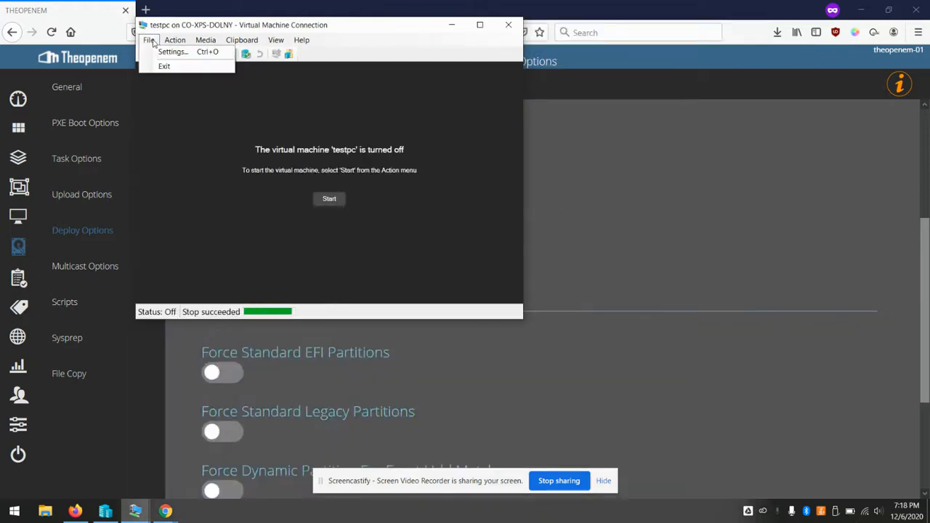
pyautogui.click(160, 52)
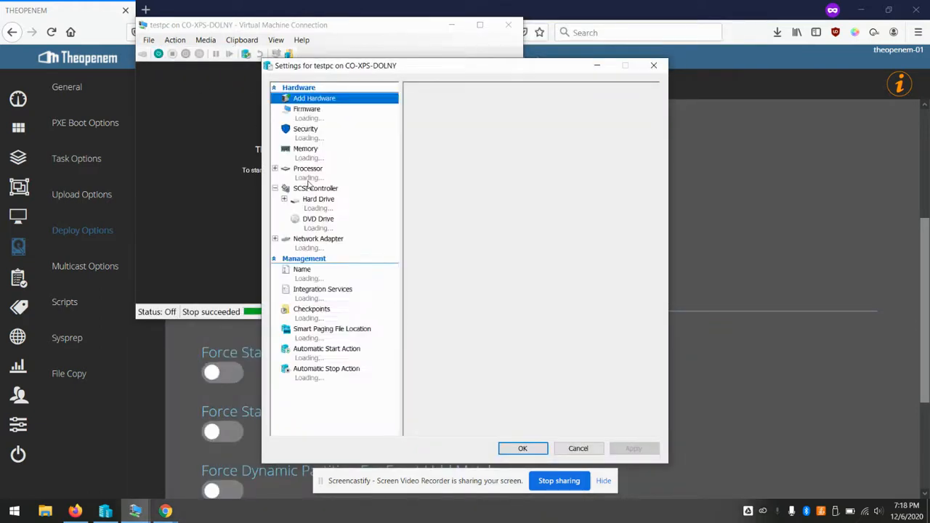
pyautogui.click(322, 226)
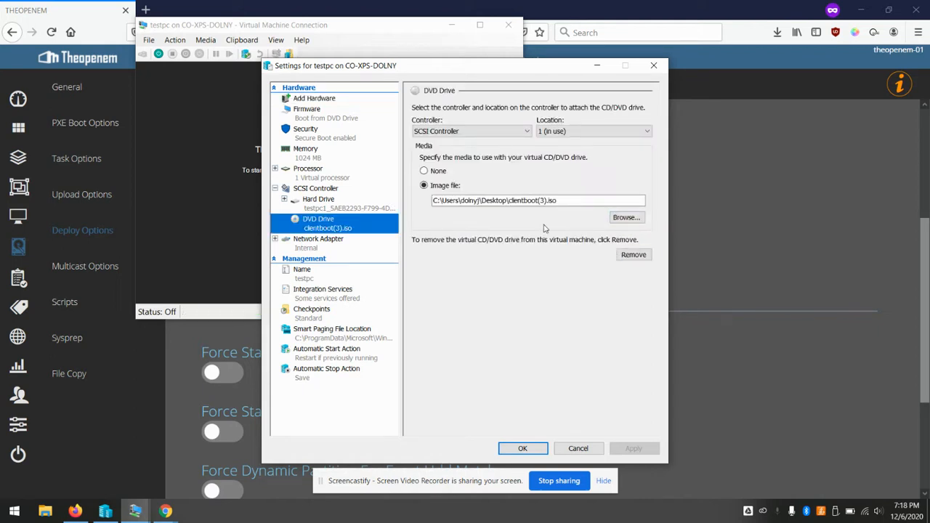
pyautogui.click(331, 117)
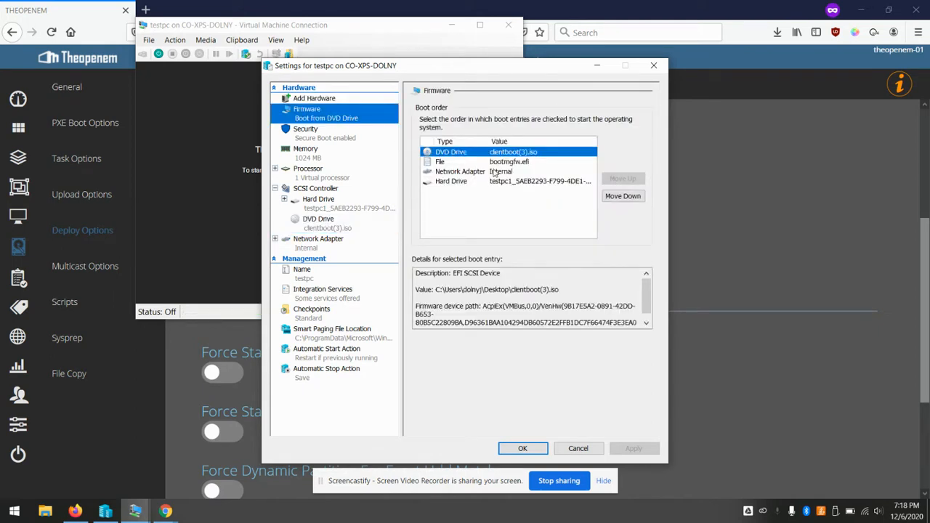
pyautogui.click(518, 163)
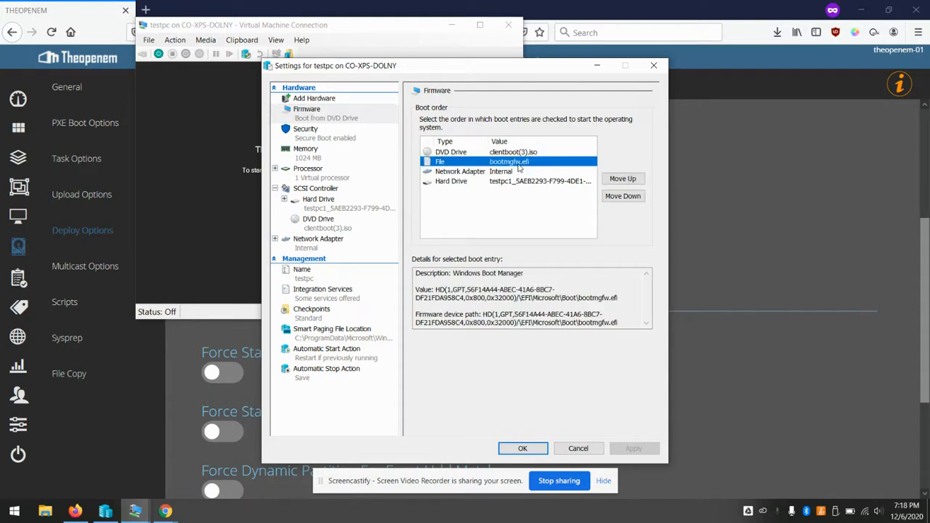
pyautogui.click(620, 182)
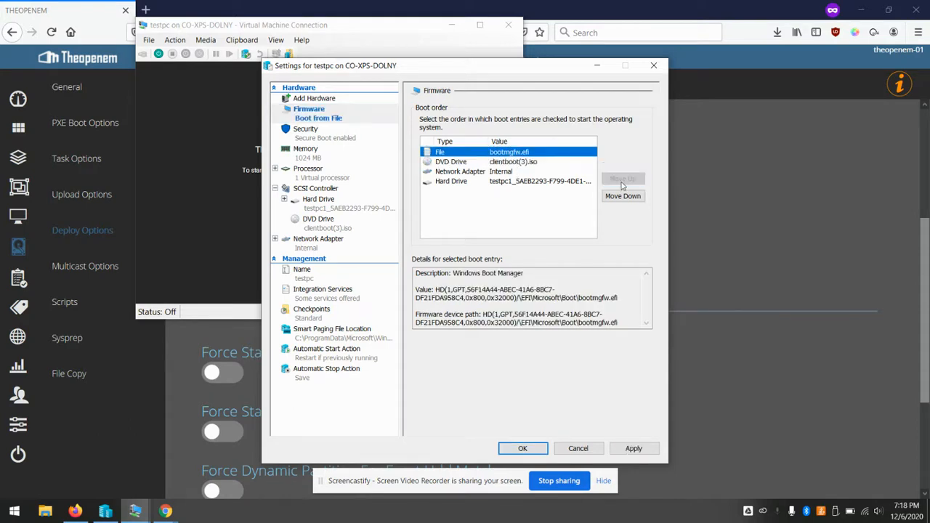
pyautogui.click(636, 449)
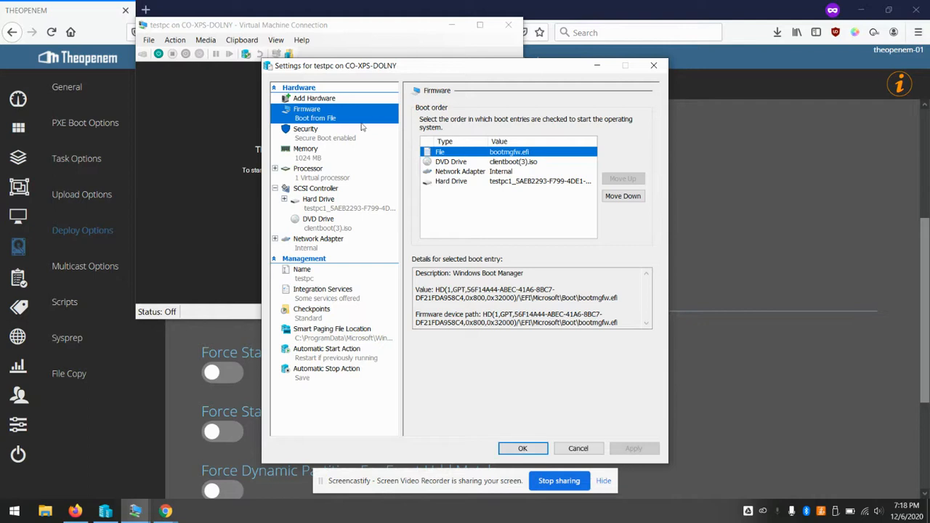
# Set testpc's Secure Boot template to Microsoft Windows and save the settings
pyautogui.click(307, 135)
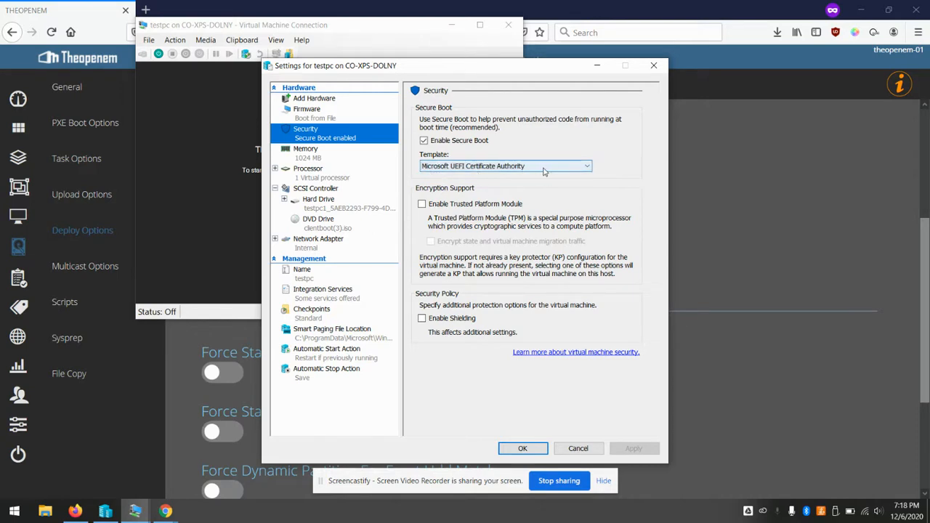
pyautogui.click(518, 166)
pyautogui.click(512, 178)
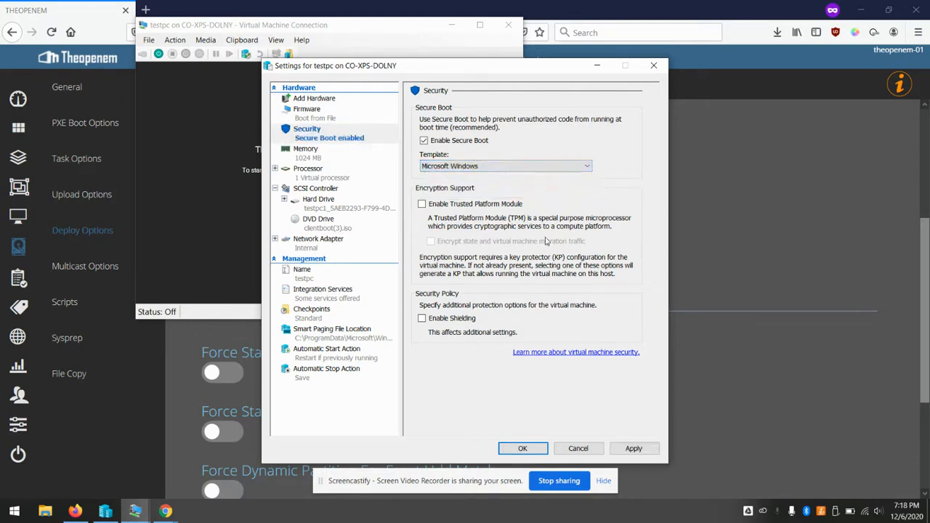
pyautogui.click(525, 448)
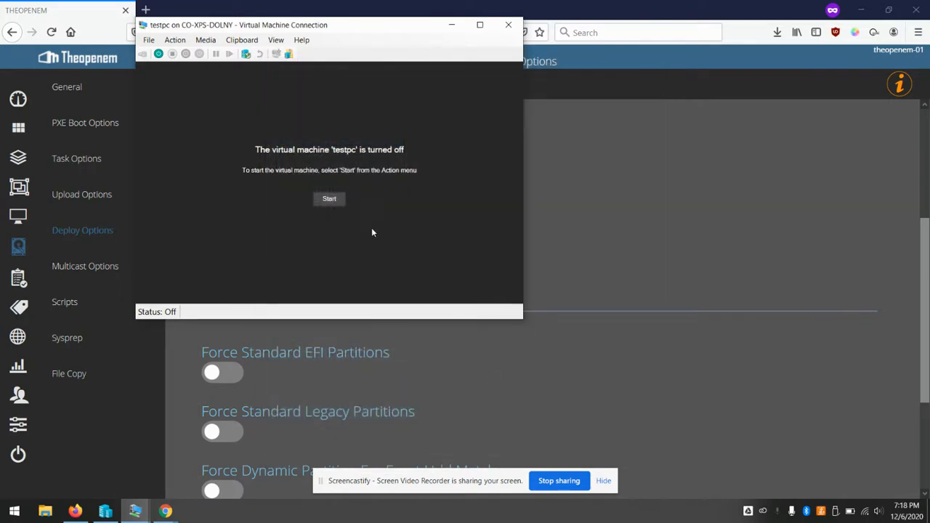
# Start testpc, connect at the chosen display size, and sign in with the account password
pyautogui.click(329, 198)
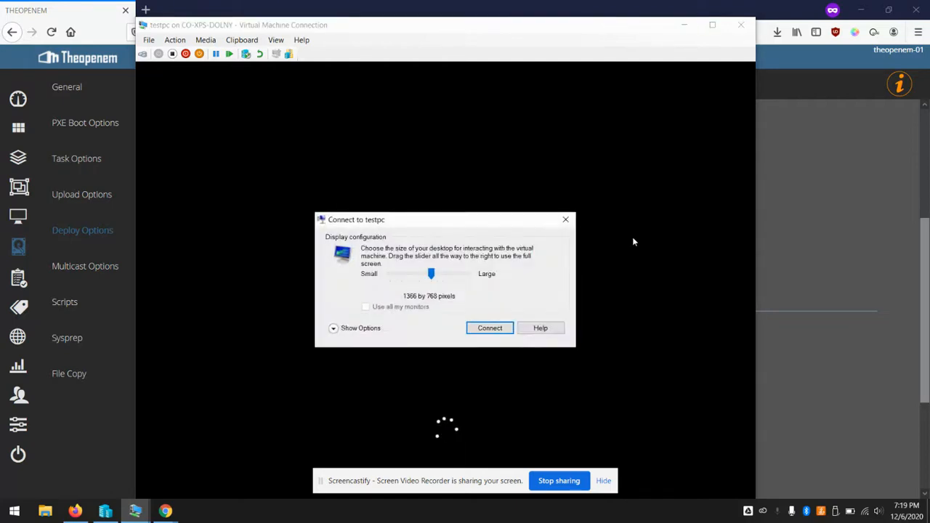
pyautogui.click(485, 328)
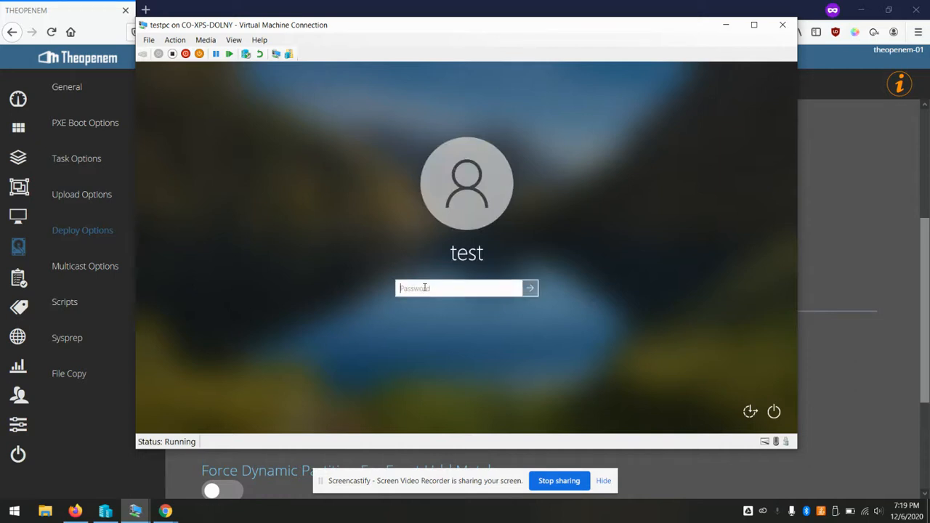
pyautogui.press('Return')
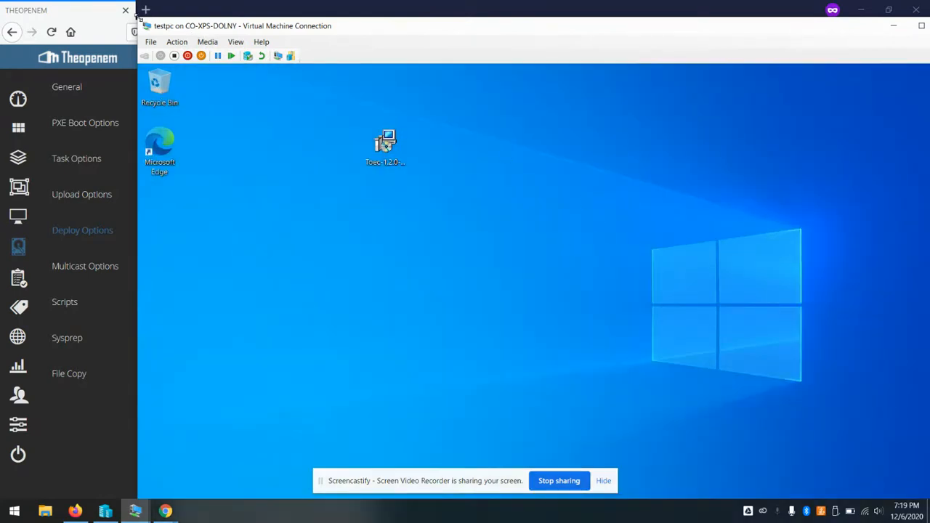
# Resize the VM window and check the guest's System About page shows device name TESTPC
pyautogui.moveTo(135, 16); pyautogui.dragTo(227, 120)
pyautogui.moveTo(533, 137); pyautogui.dragTo(429, 50)
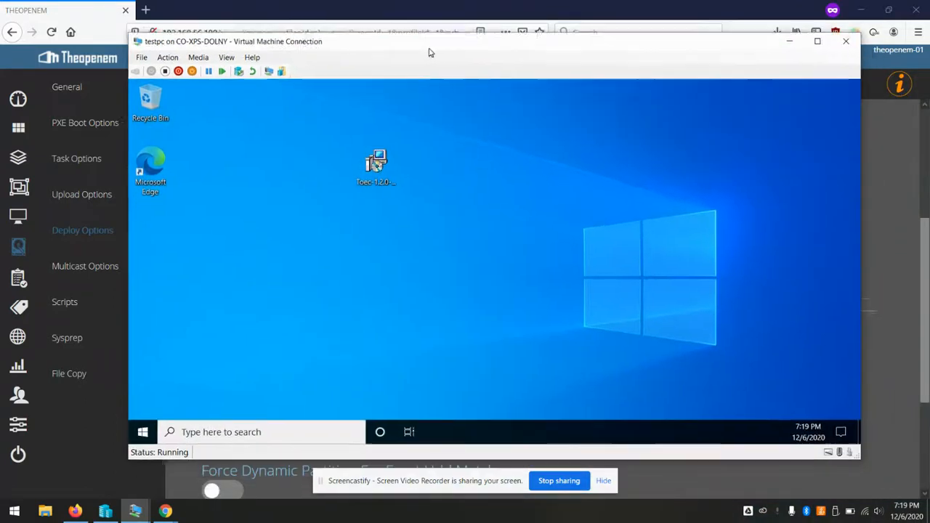
pyautogui.rightClick(140, 428)
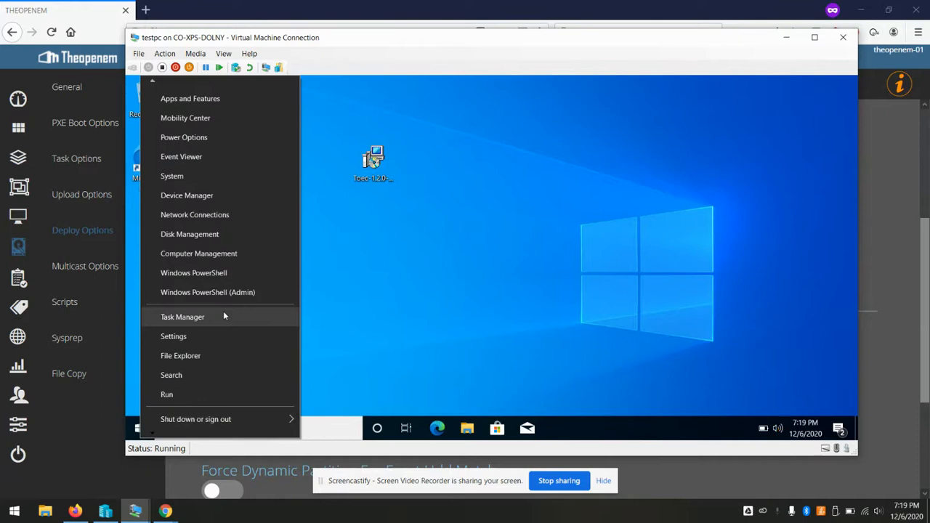
pyautogui.click(210, 174)
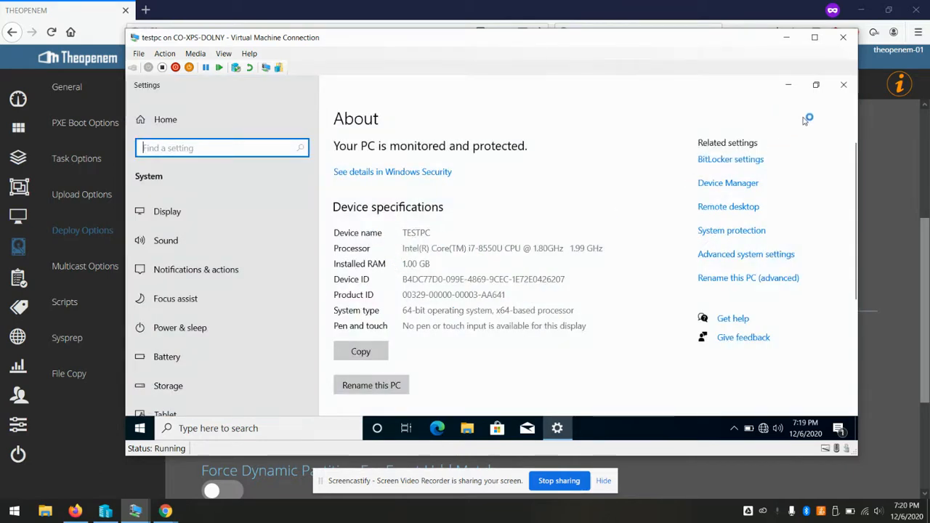
# Bring up the guest's Date & time settings, showing 7:20 PM, December 6, 2020
pyautogui.click(845, 87)
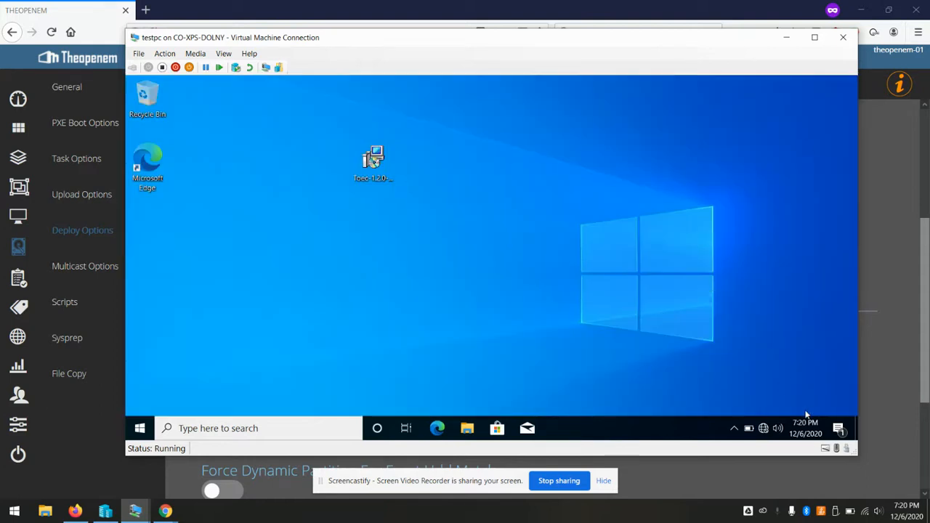
pyautogui.rightClick(802, 434)
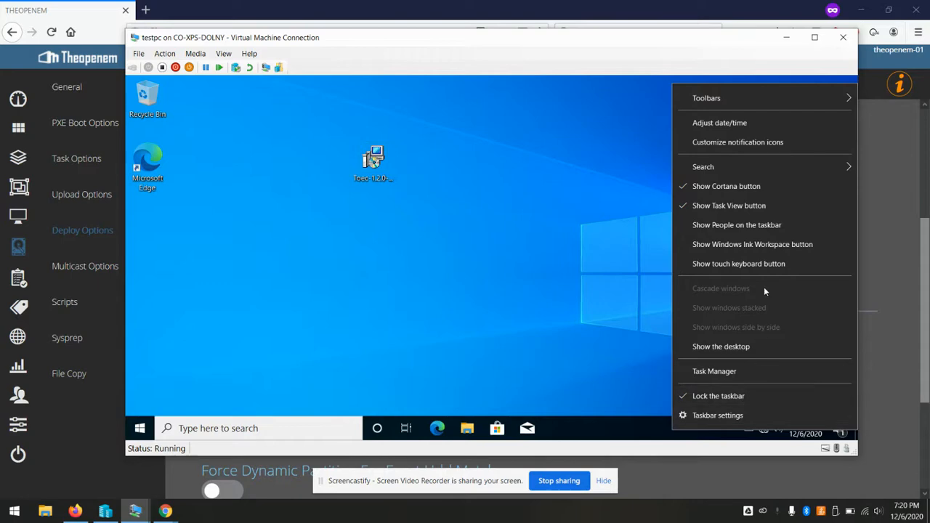
pyautogui.click(739, 125)
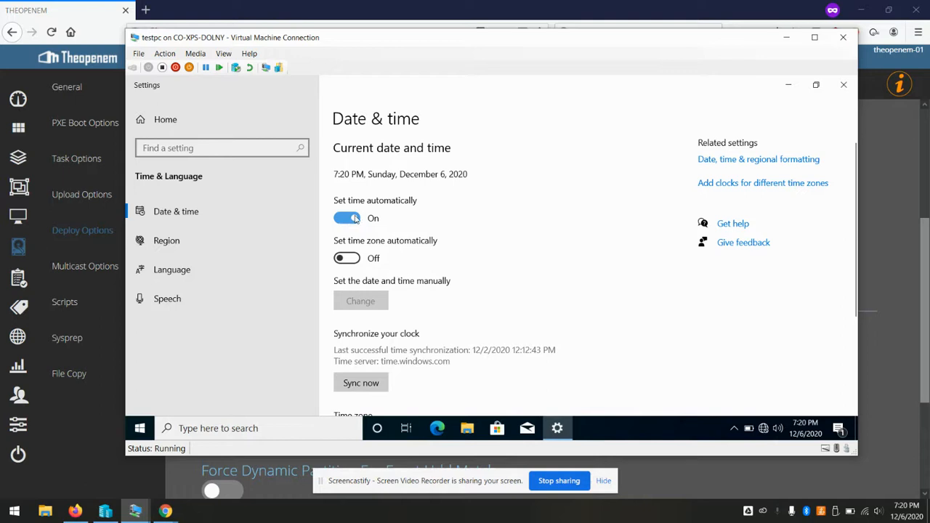
# Turn off automatic time and set the time zone to Eastern Time (US & Canada)
pyautogui.click(355, 219)
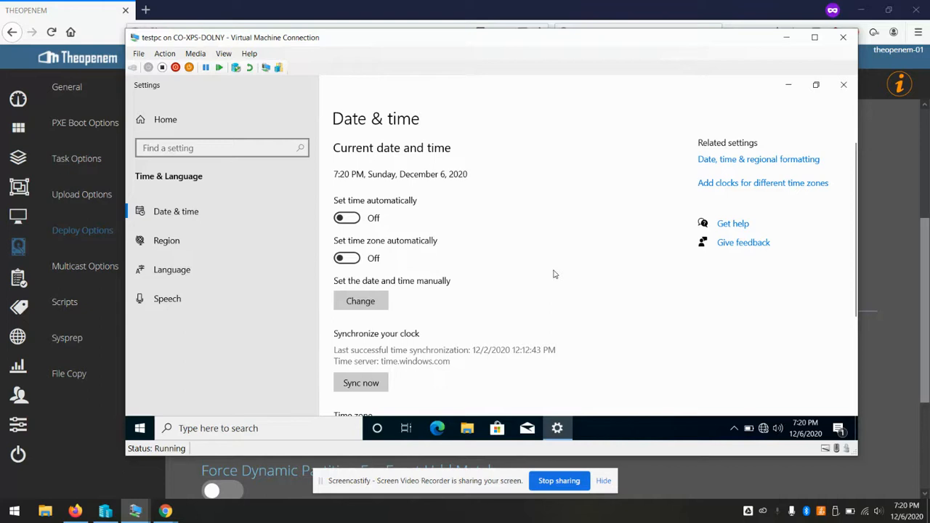
pyautogui.scroll(-3, 553, 273)
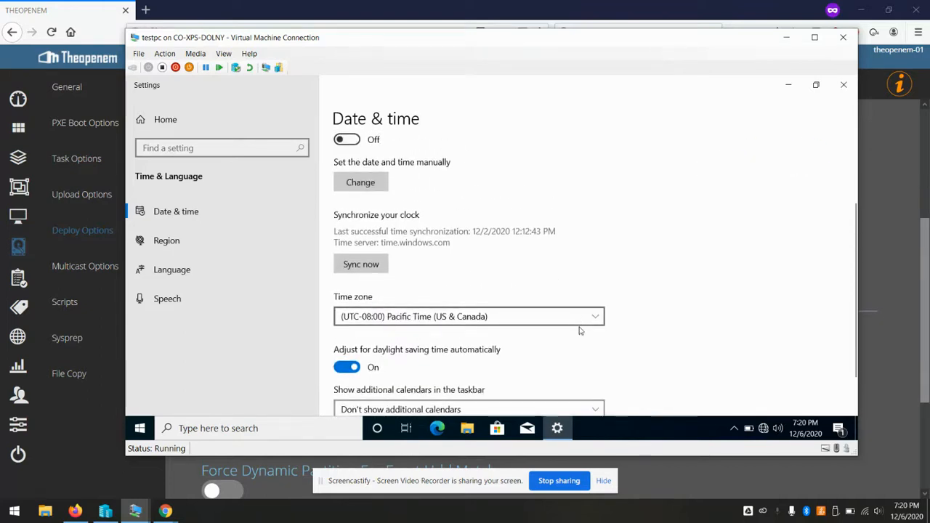
pyautogui.click(595, 319)
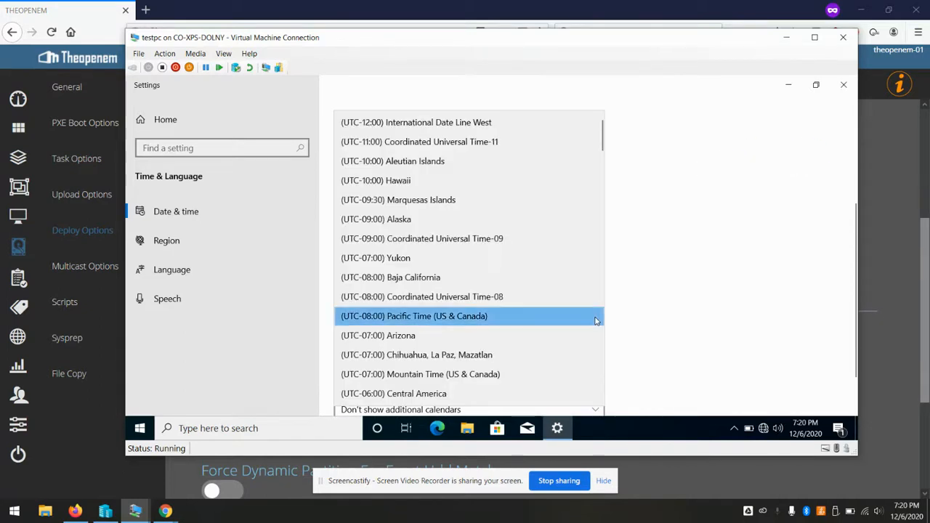
pyautogui.scroll(-5, 596, 320)
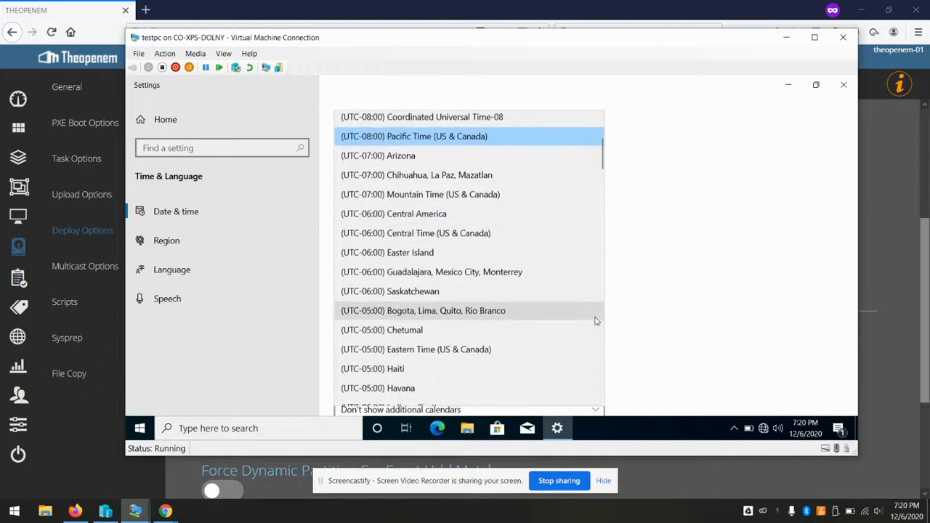
pyautogui.click(595, 349)
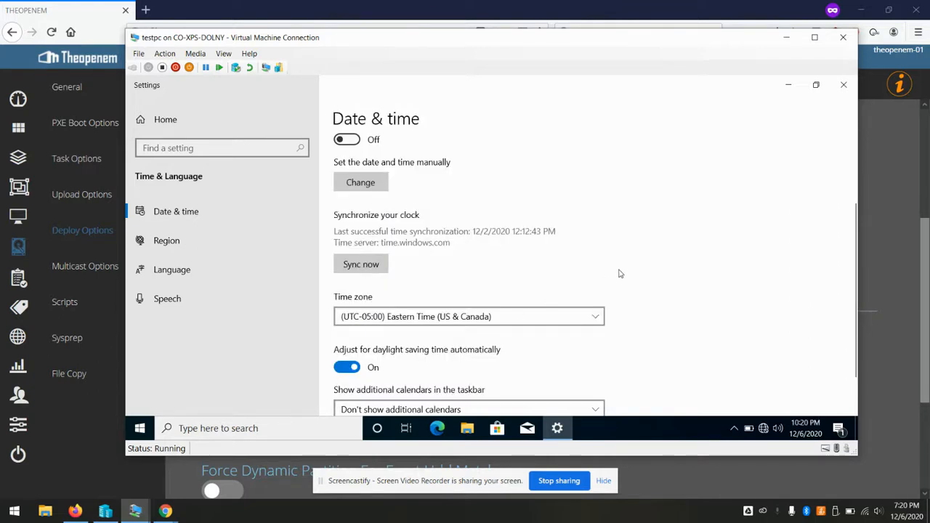
# Manually change the clock hour to 7, giving 7:20 PM
pyautogui.click(373, 186)
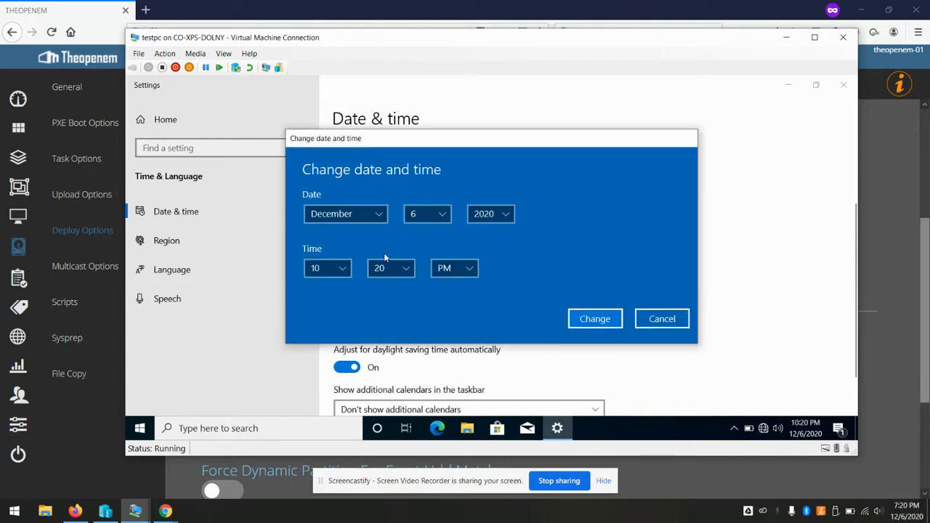
pyautogui.click(332, 272)
pyautogui.scroll(1, 334, 228)
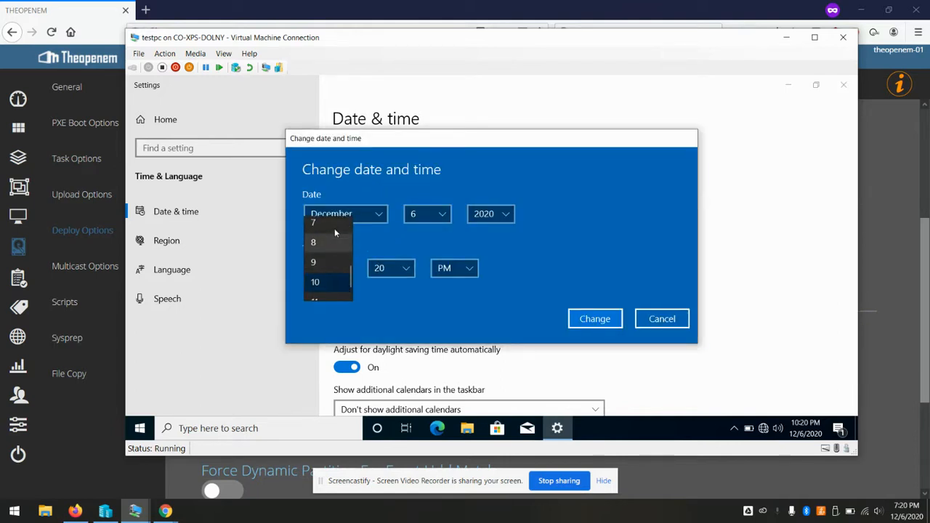
pyautogui.click(320, 227)
pyautogui.click(604, 320)
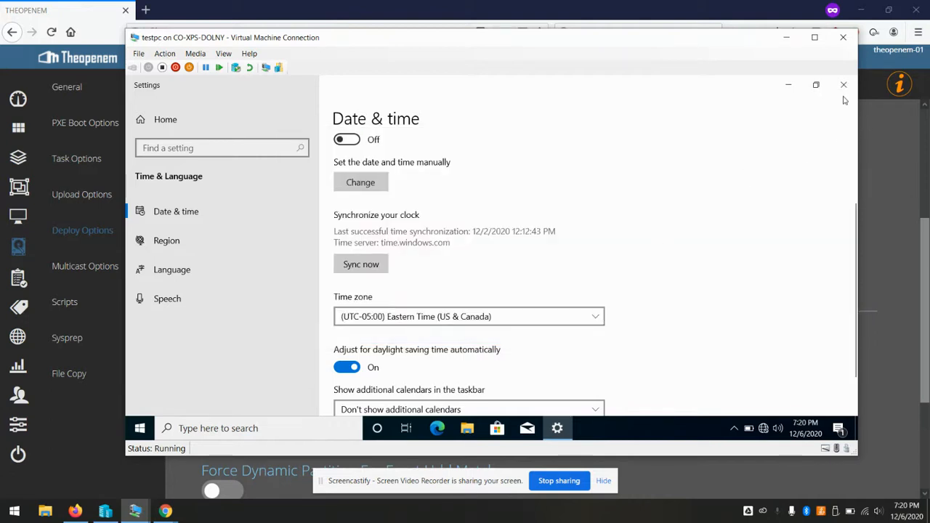
# Refresh Theopenem's active computers list, checking image-only entries, until TESTPC appears
pyautogui.click(842, 86)
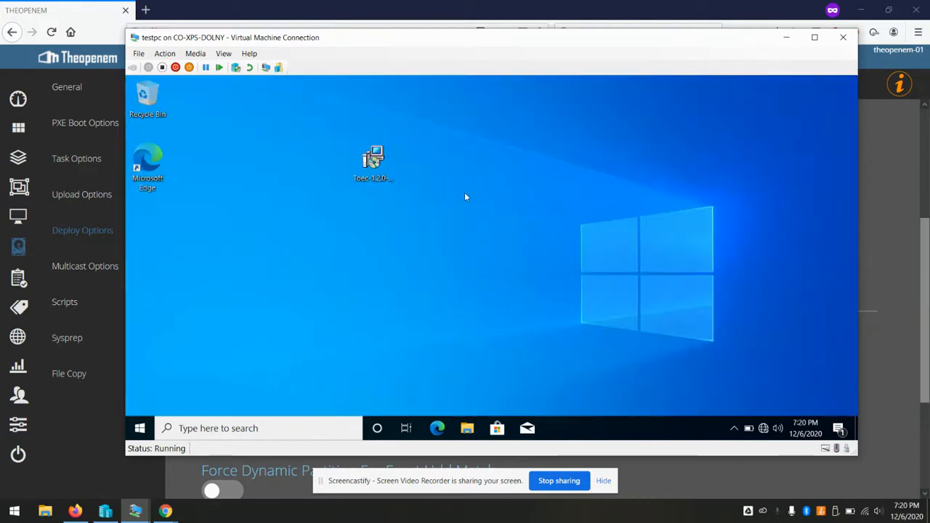
pyautogui.click(548, 4)
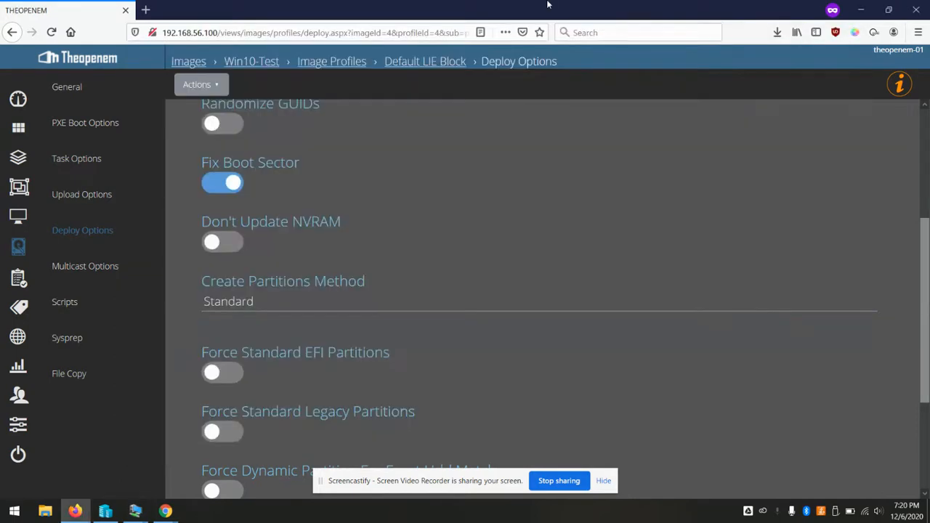
pyautogui.click(20, 219)
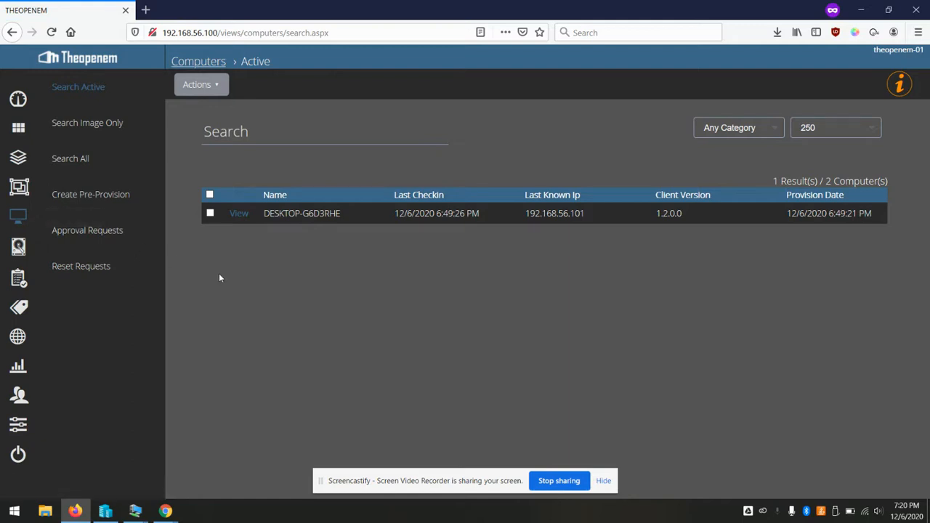
pyautogui.click(83, 87)
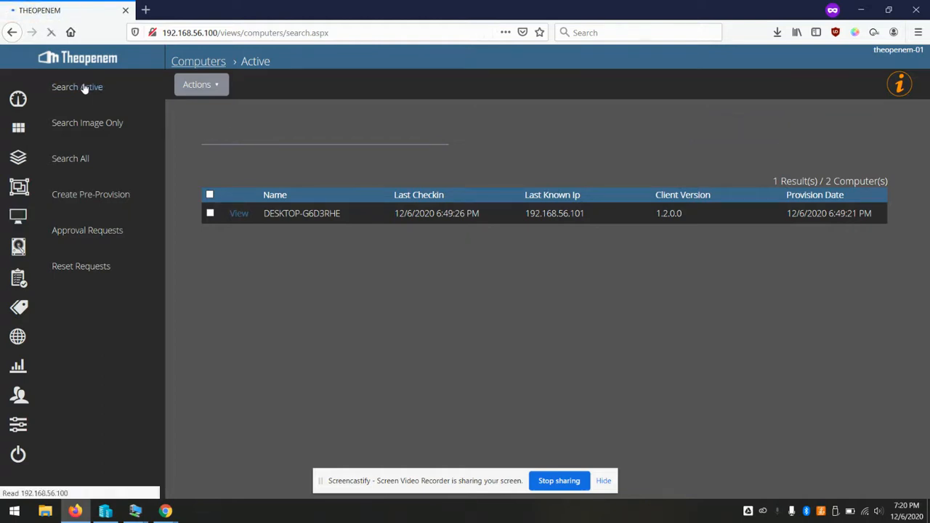
pyautogui.click(84, 88)
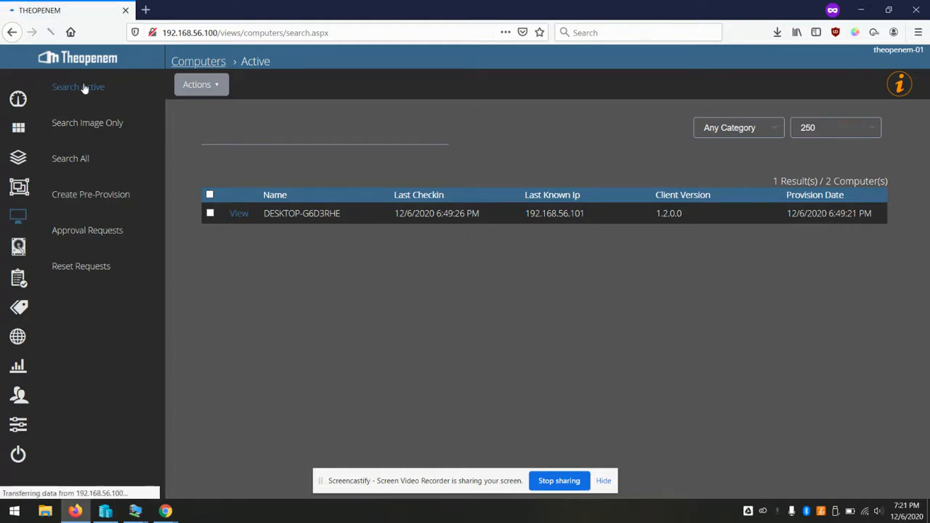
pyautogui.click(84, 87)
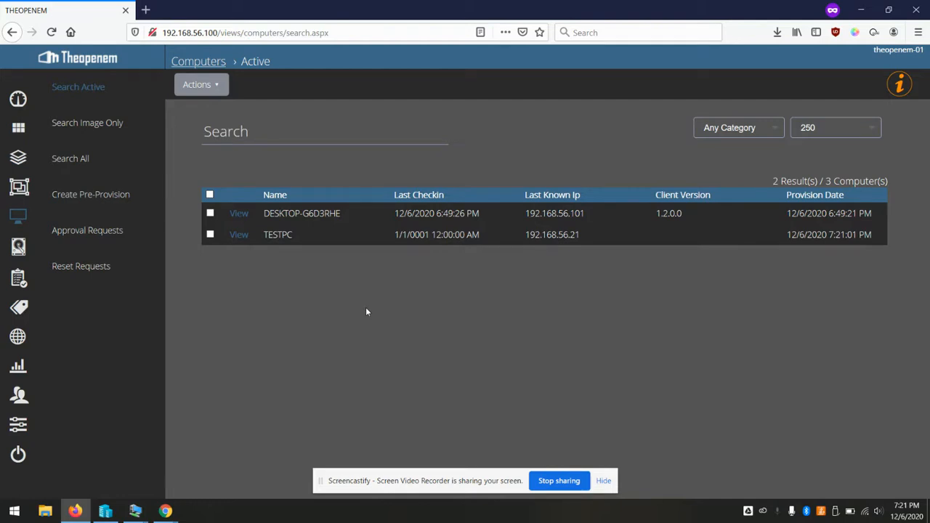
pyautogui.click(98, 130)
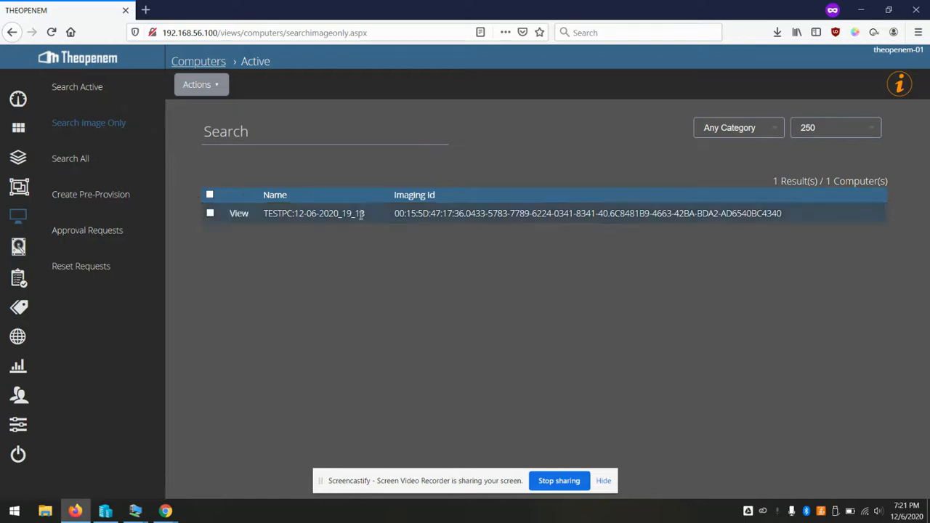
pyautogui.click(79, 90)
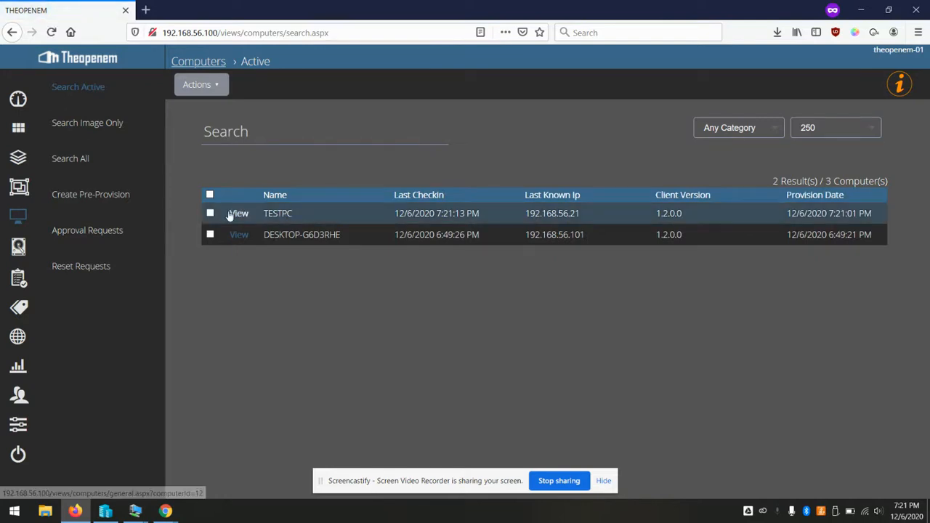
# Open TESTPC's details and request Collect Inventory while its Hardware UUID is still empty
pyautogui.click(239, 214)
pyautogui.click(213, 85)
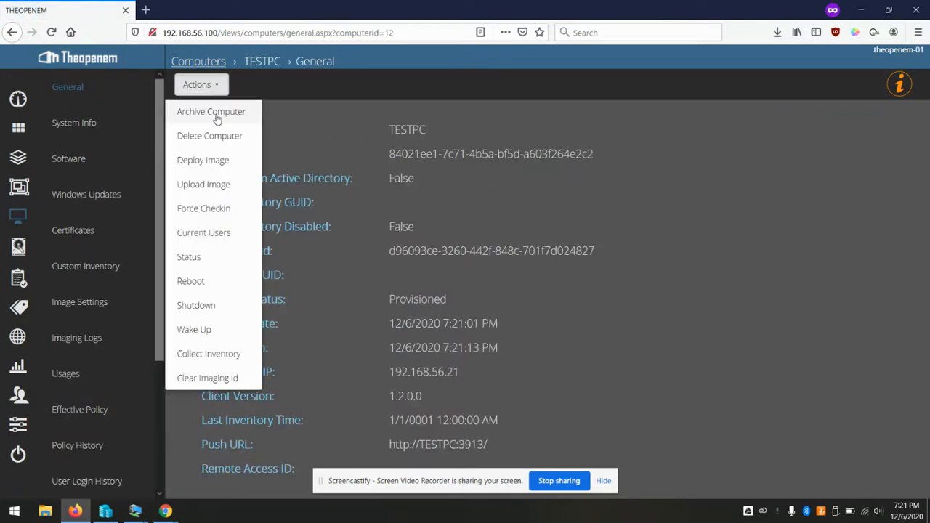
pyautogui.click(212, 356)
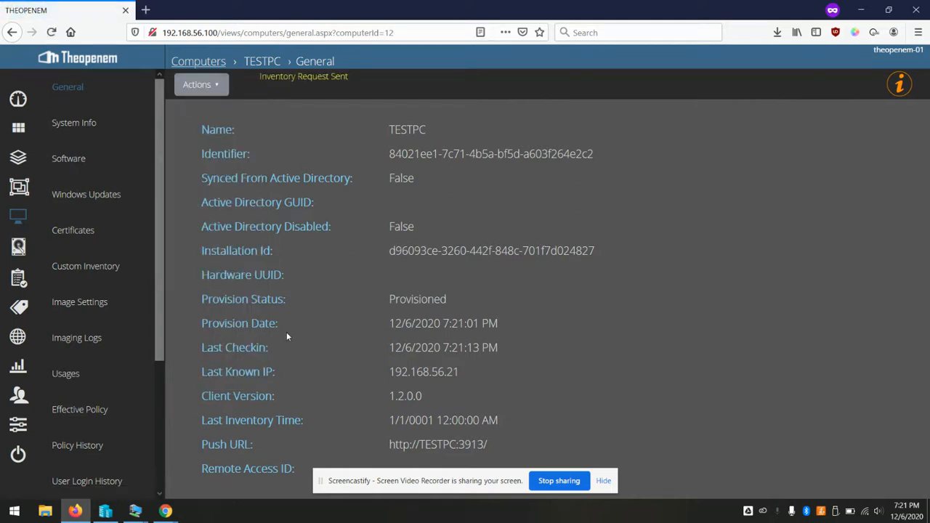
pyautogui.moveTo(204, 273); pyautogui.dragTo(549, 286)
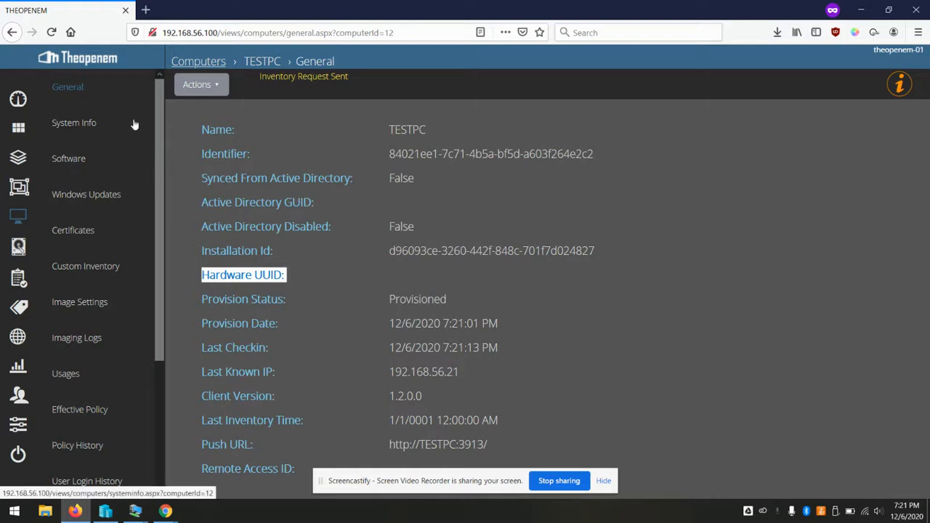
# Reload TESTPC's General page to confirm the Hardware UUID filled in, then show the empty image-only list
pyautogui.click(52, 32)
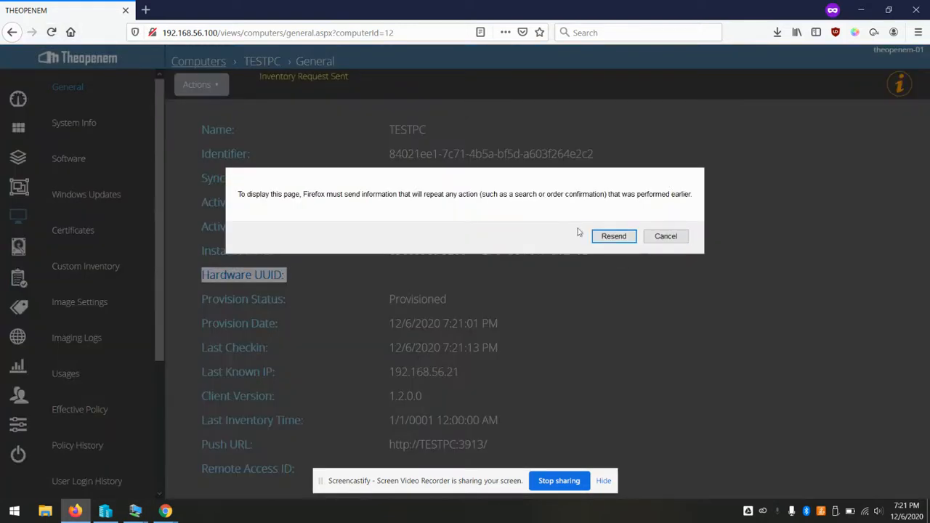
pyautogui.click(664, 236)
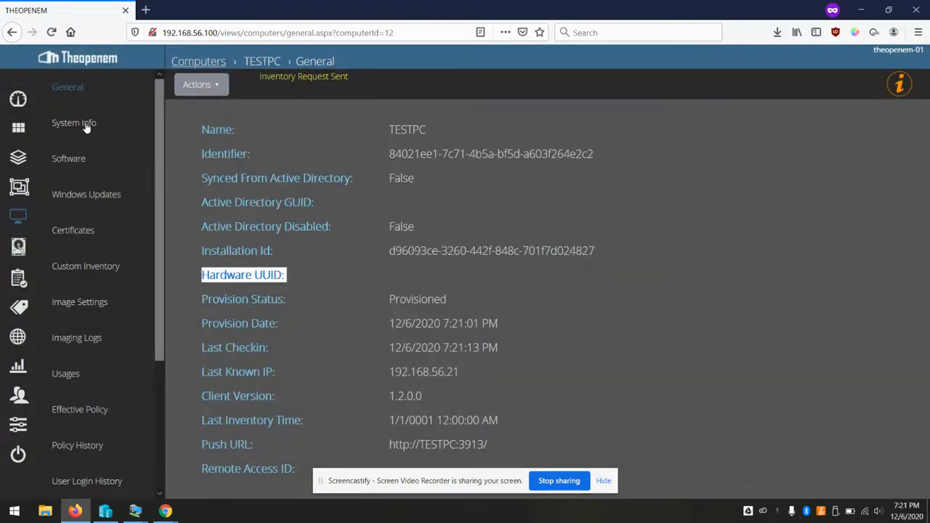
pyautogui.click(86, 125)
pyautogui.click(72, 100)
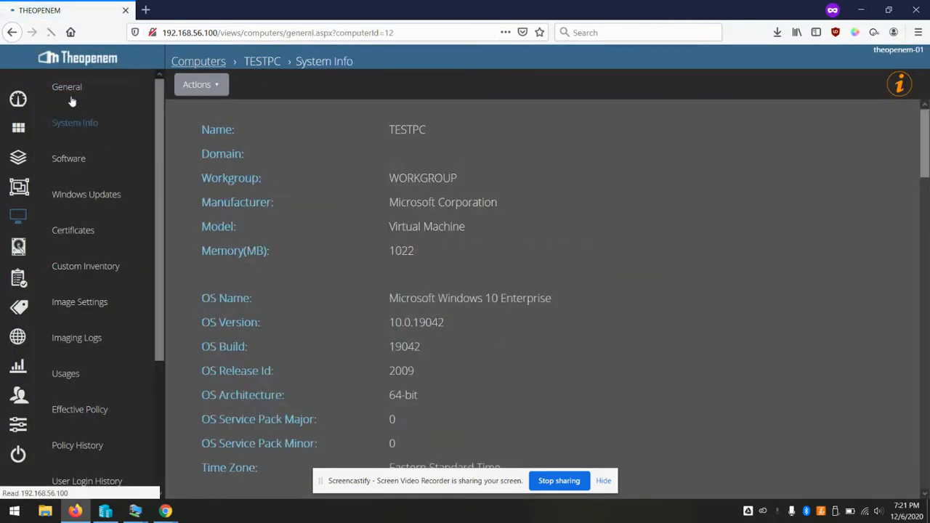
pyautogui.moveTo(394, 275); pyautogui.dragTo(524, 280)
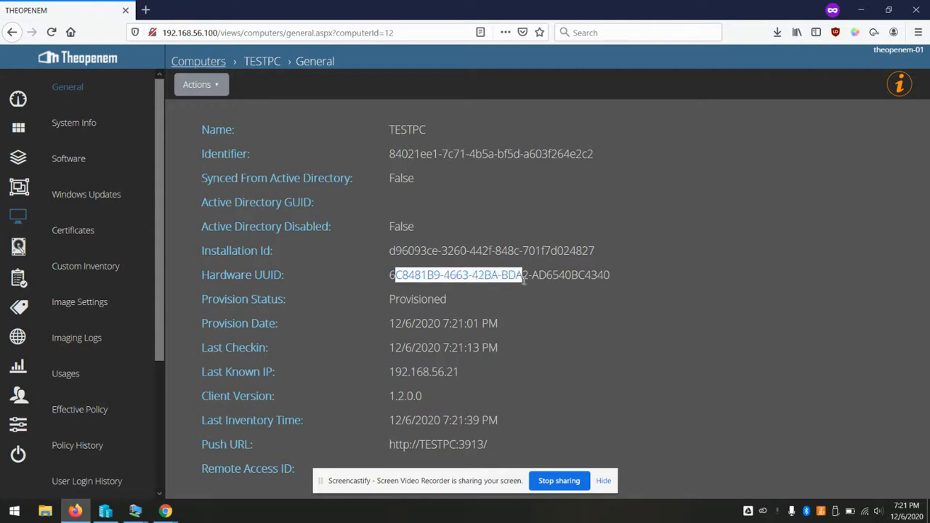
pyautogui.click(15, 217)
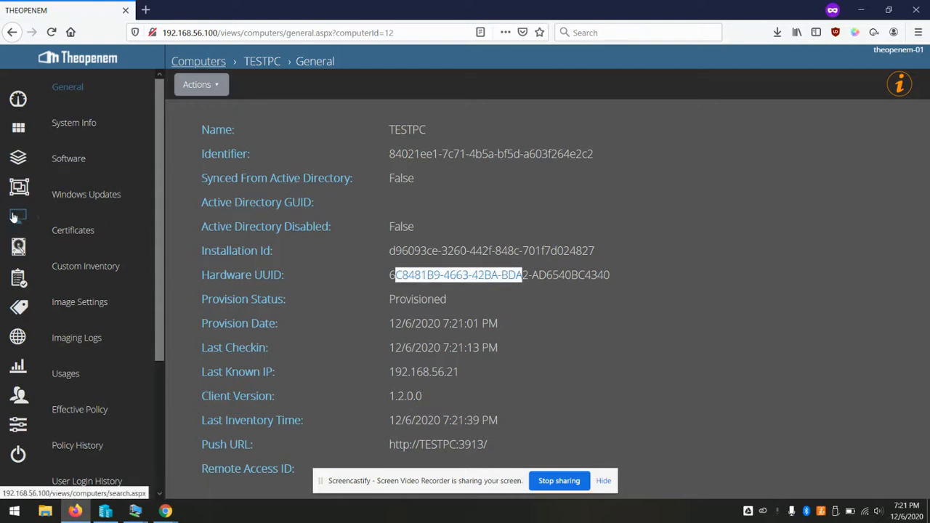
pyautogui.click(98, 134)
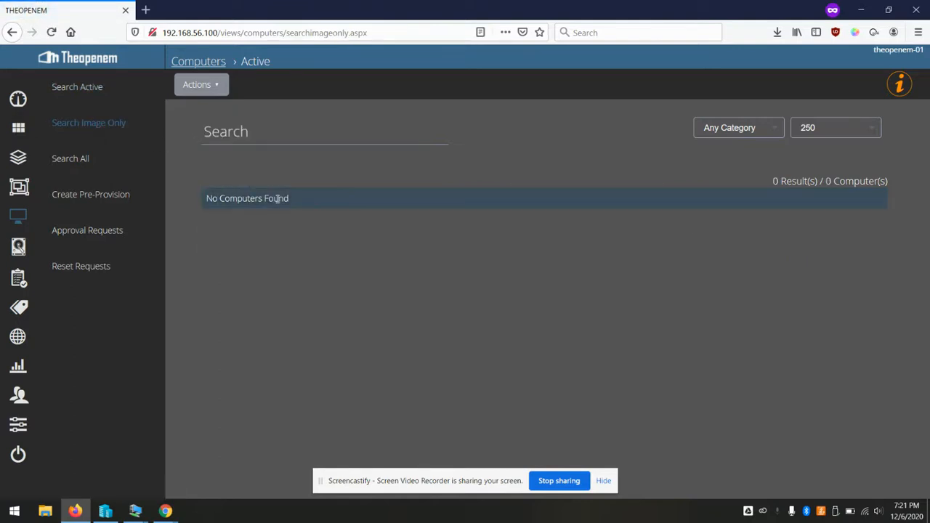
# Open TESTPC from active computers and review its Imaging Logs, which list none, and Image Settings
pyautogui.click(94, 92)
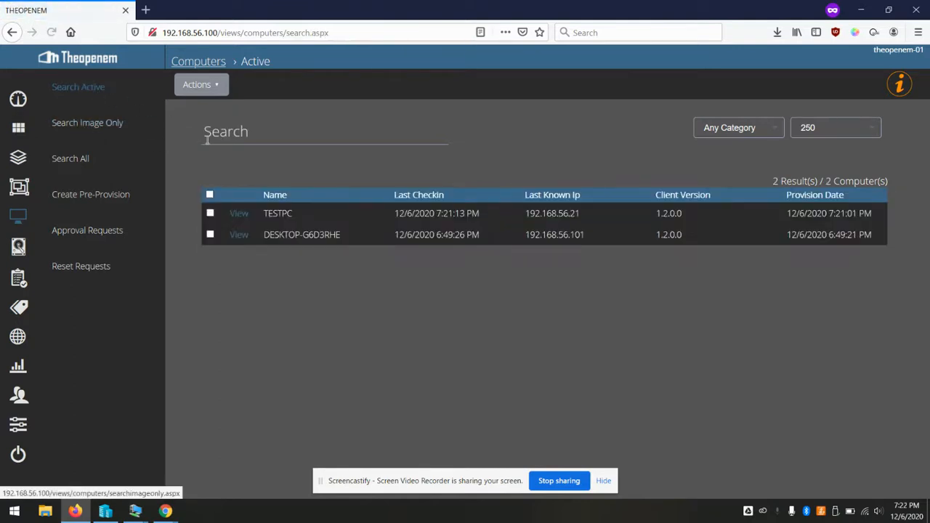
pyautogui.click(241, 213)
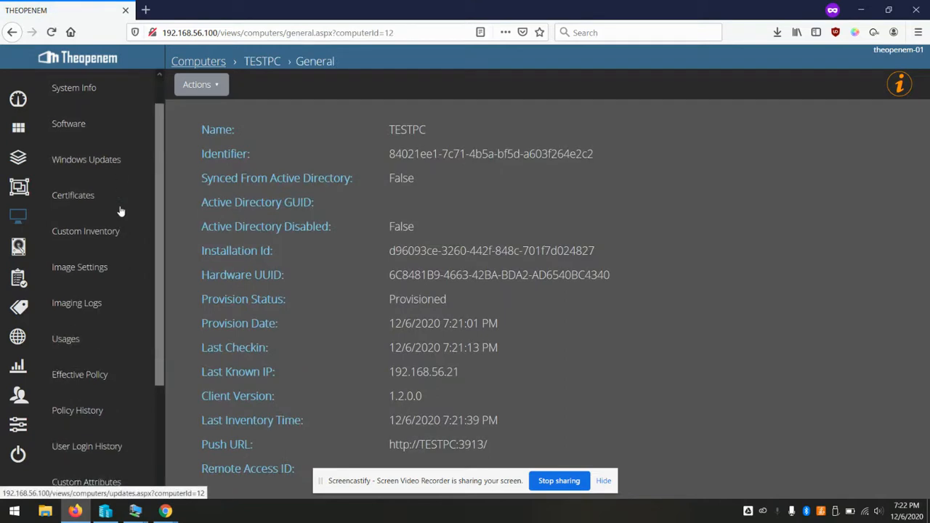
pyautogui.scroll(-1, 120, 211)
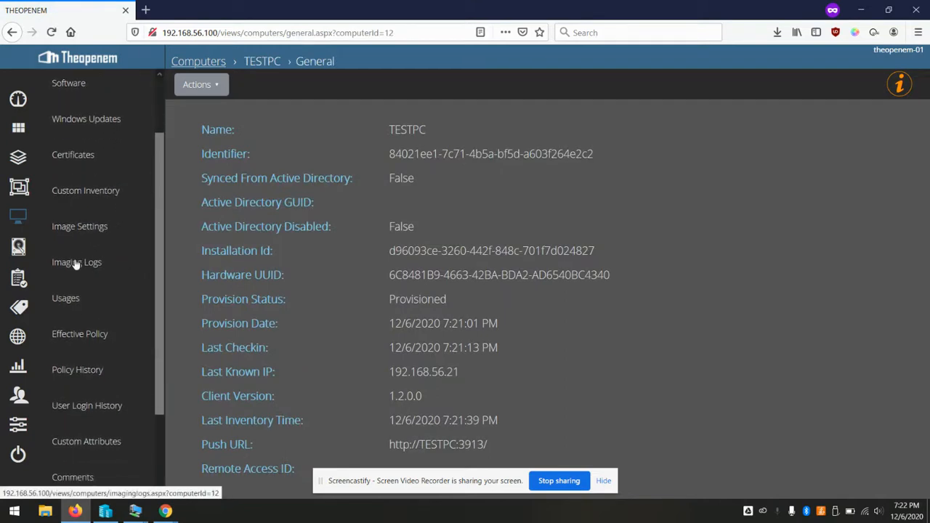
pyautogui.click(75, 263)
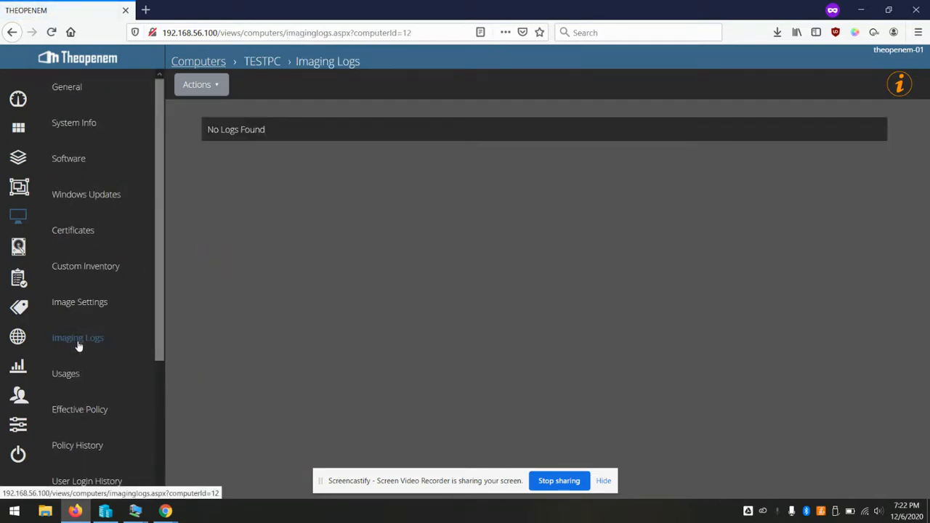
pyautogui.click(72, 319)
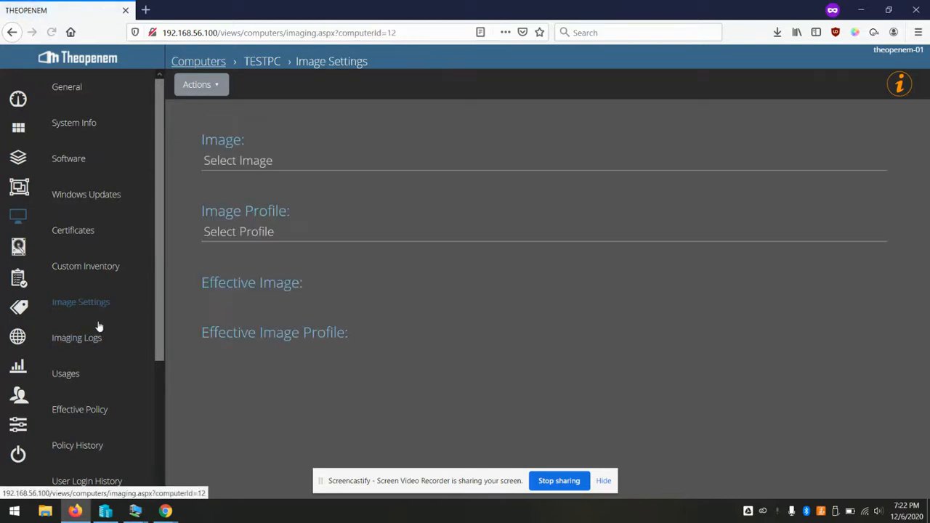
pyautogui.click(77, 352)
pyautogui.scroll(-3, 84, 309)
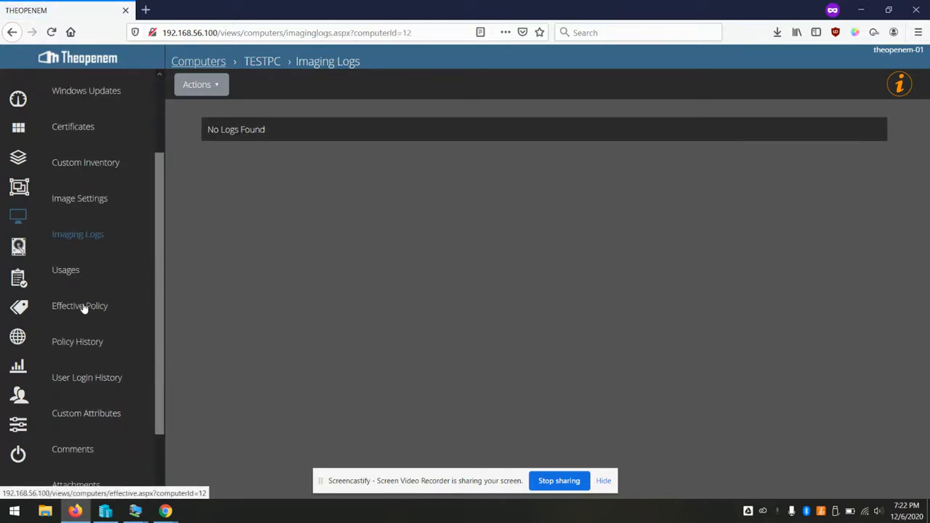
pyautogui.scroll(-1, 84, 309)
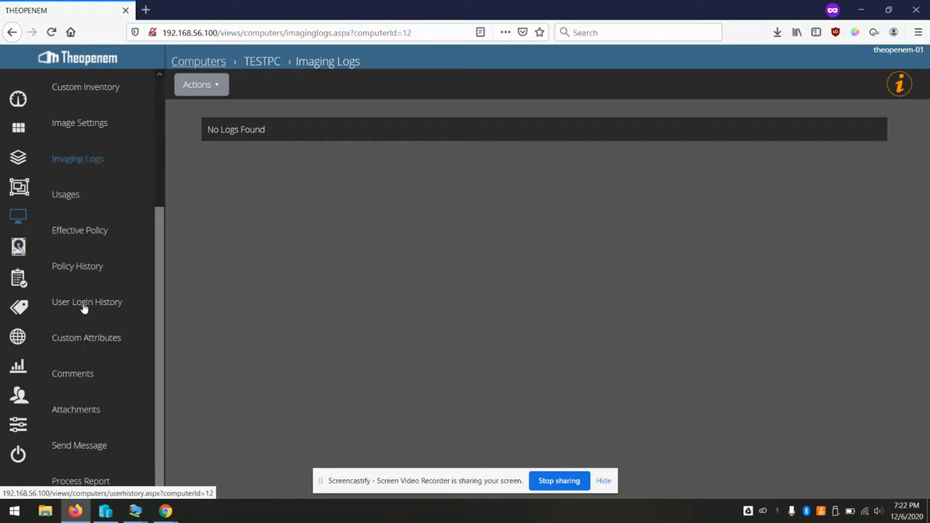
pyautogui.scroll(5, 83, 307)
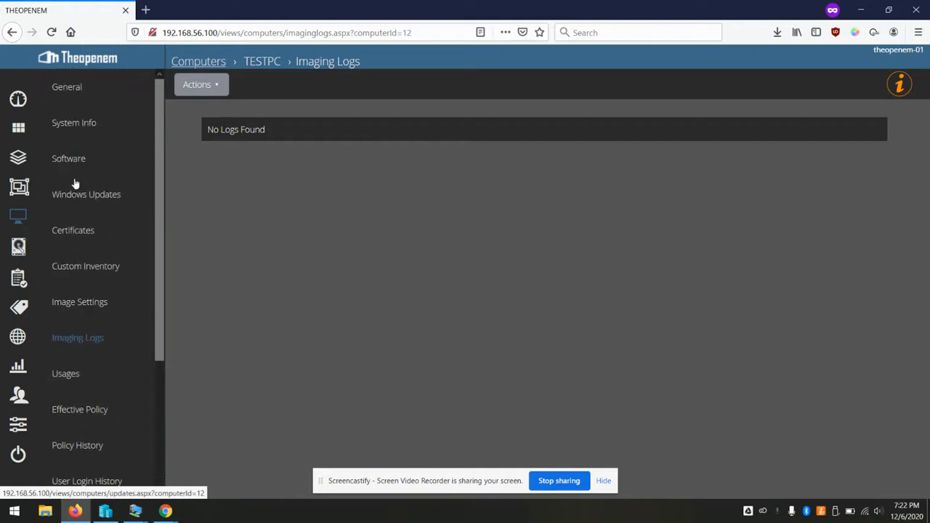
# Return to TESTPC's General details showing IP 192.168.56.21 and client version 1.2.0.0
pyautogui.click(82, 87)
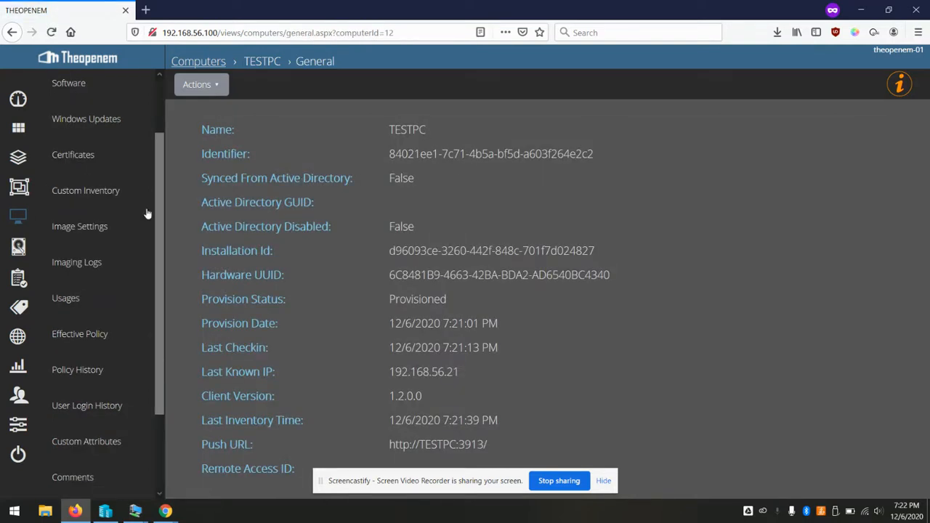
pyautogui.scroll(-3, 63, 210)
pyautogui.scroll(5, 64, 210)
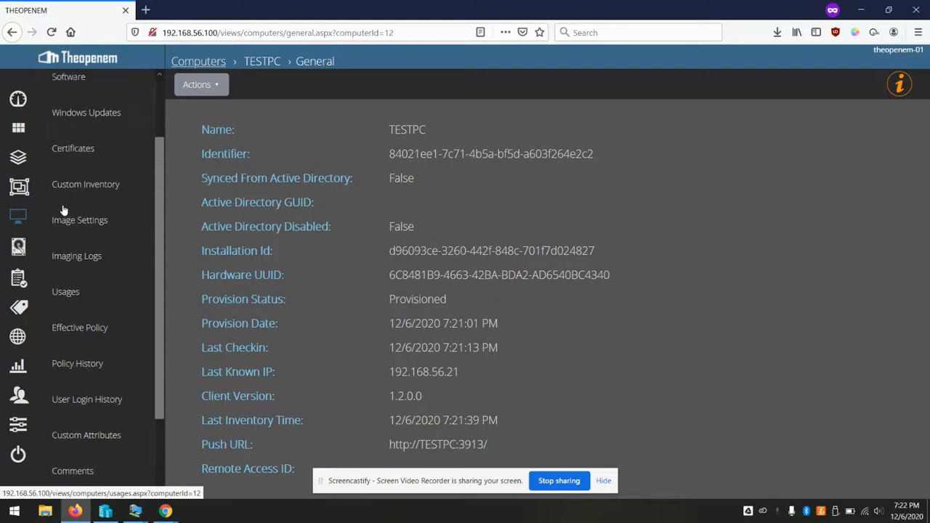
pyautogui.click(78, 92)
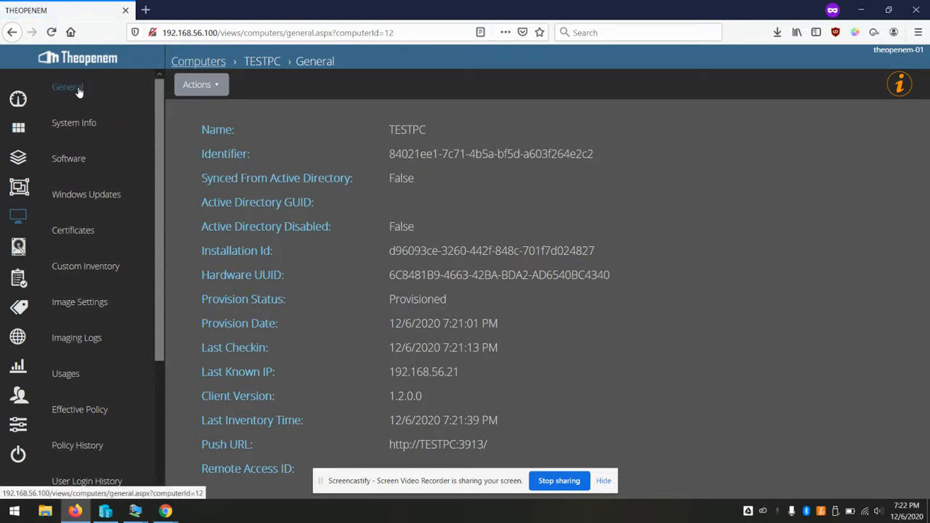